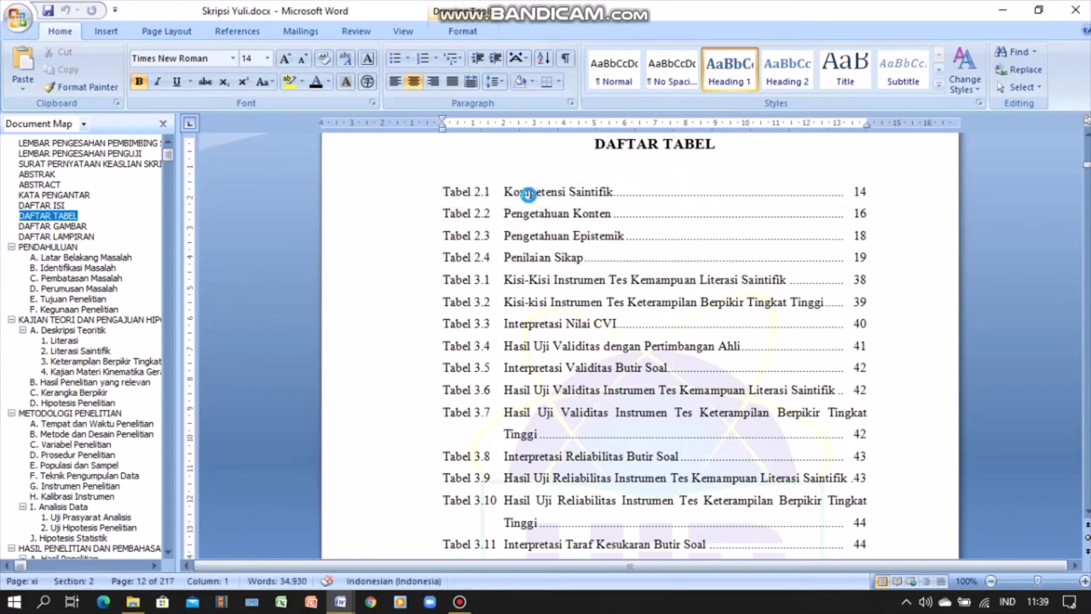
Step: Follow the Kompetensi Saintifik, Tabel 3.1, Gambar 2.5 Kerangka Berpikir and Lampiran A. 2 entries, returning to each list via the Document Map
{"action": "left_click", "coordinate": [529, 194], "text": "ctrl"}
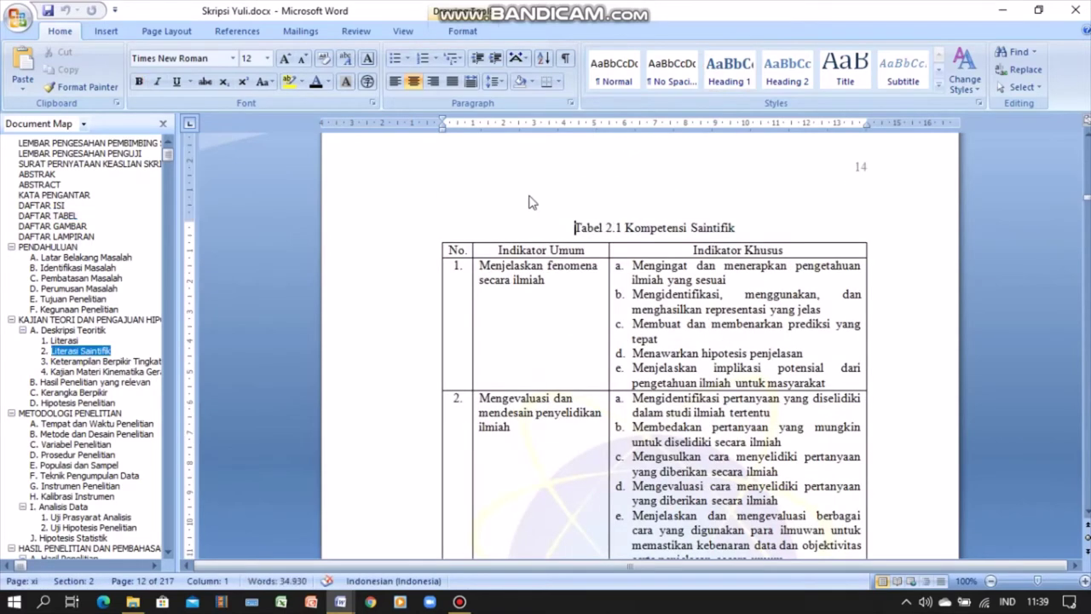
{"action": "left_click", "coordinate": [67, 216]}
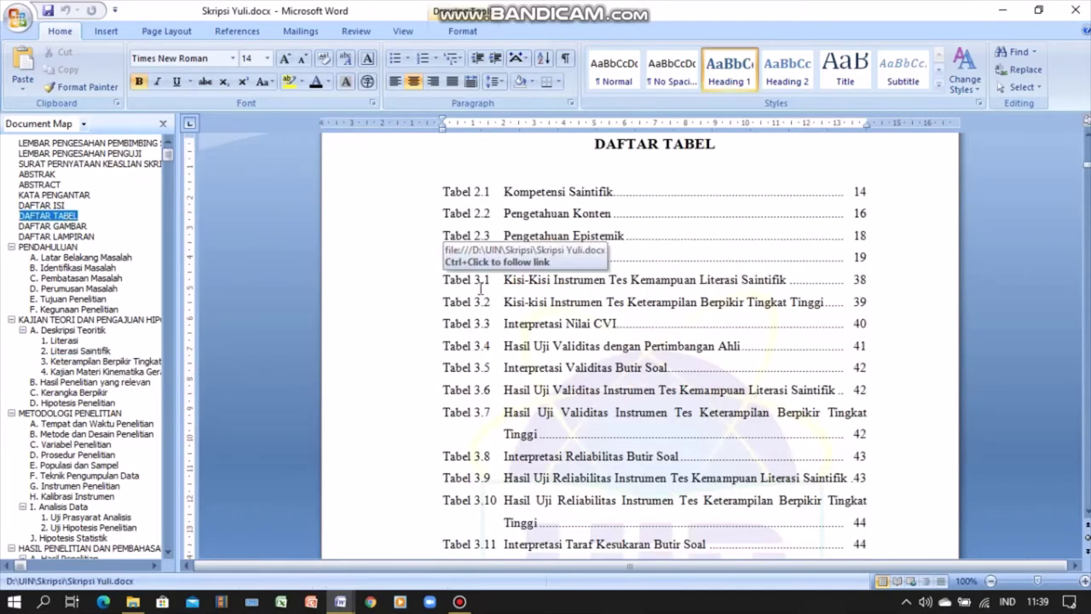
{"action": "left_click", "coordinate": [523, 281], "text": "ctrl"}
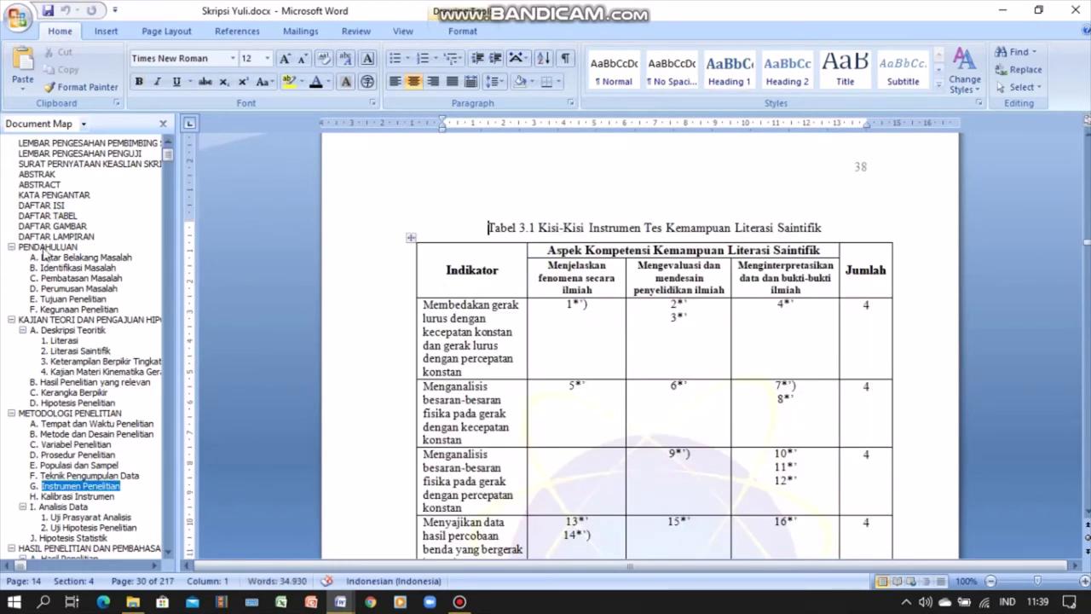
{"action": "left_click", "coordinate": [42, 220]}
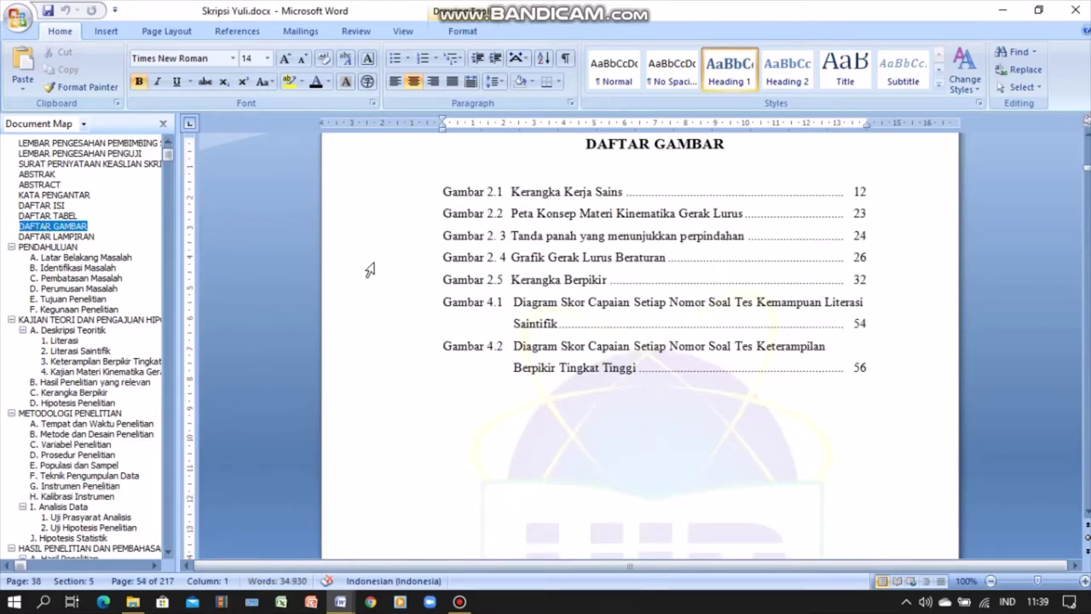
{"action": "left_click", "coordinate": [490, 288], "text": "ctrl"}
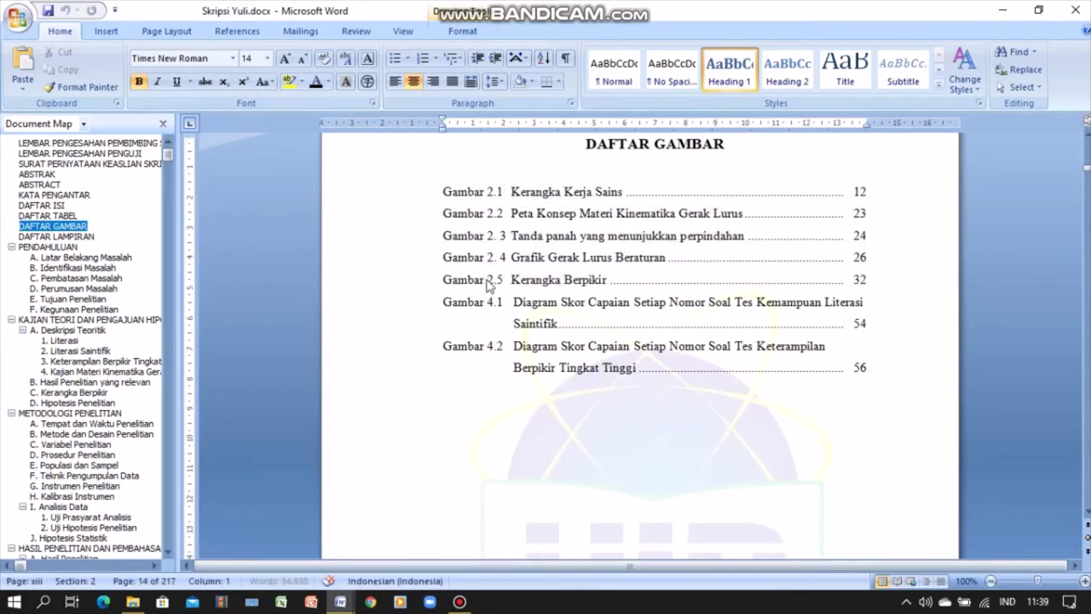
{"action": "left_click", "coordinate": [58, 237]}
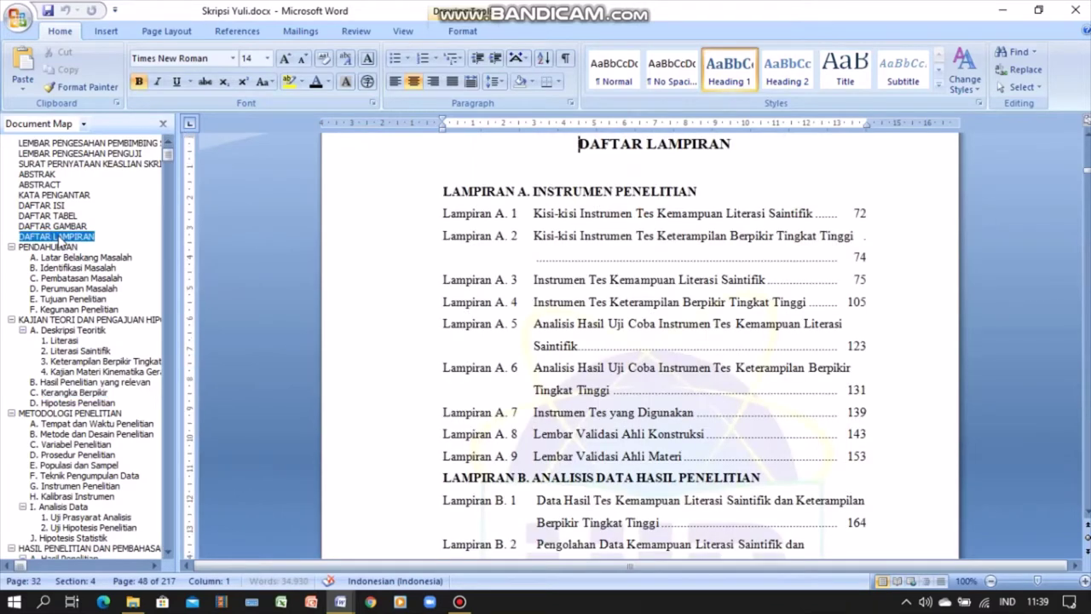
{"action": "left_click", "coordinate": [452, 245], "text": "ctrl"}
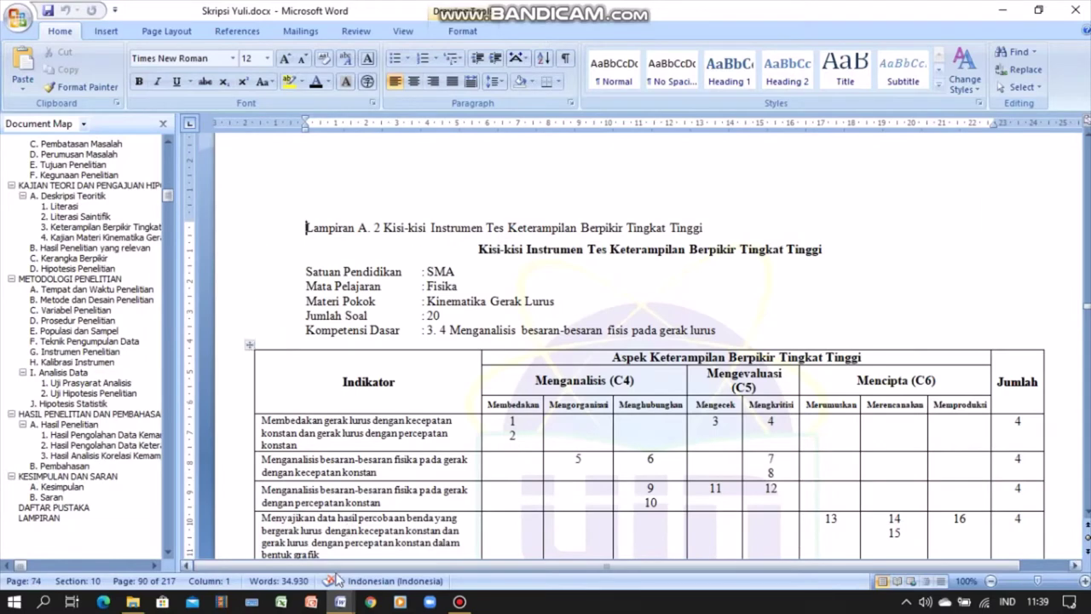
Step: Switch to the Document1 window and scroll down to the Kajian Teori diagram
{"action": "mouse_move", "coordinate": [340, 602]}
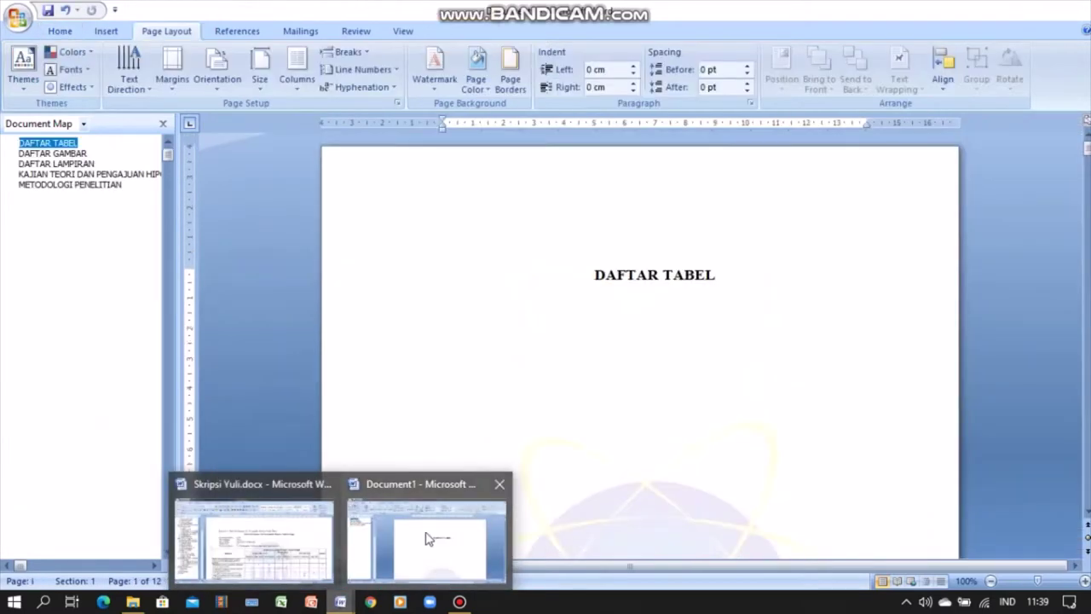
{"action": "left_click", "coordinate": [429, 539]}
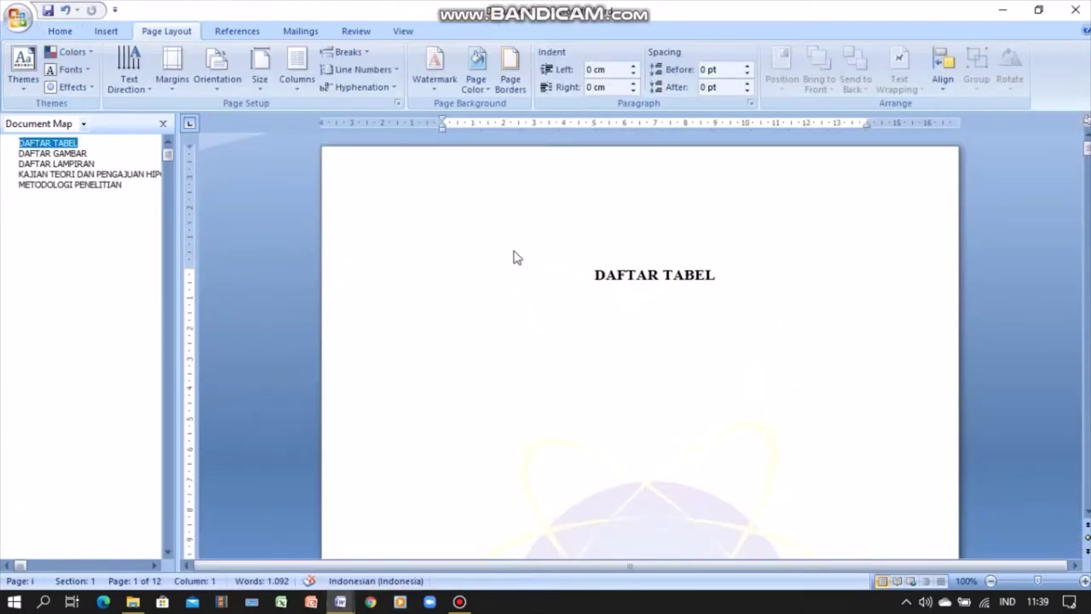
{"action": "scroll", "coordinate": [542, 256], "scroll_direction": "down", "scroll_amount": 3}
{"action": "scroll", "coordinate": [543, 255], "scroll_direction": "down", "scroll_amount": 8}
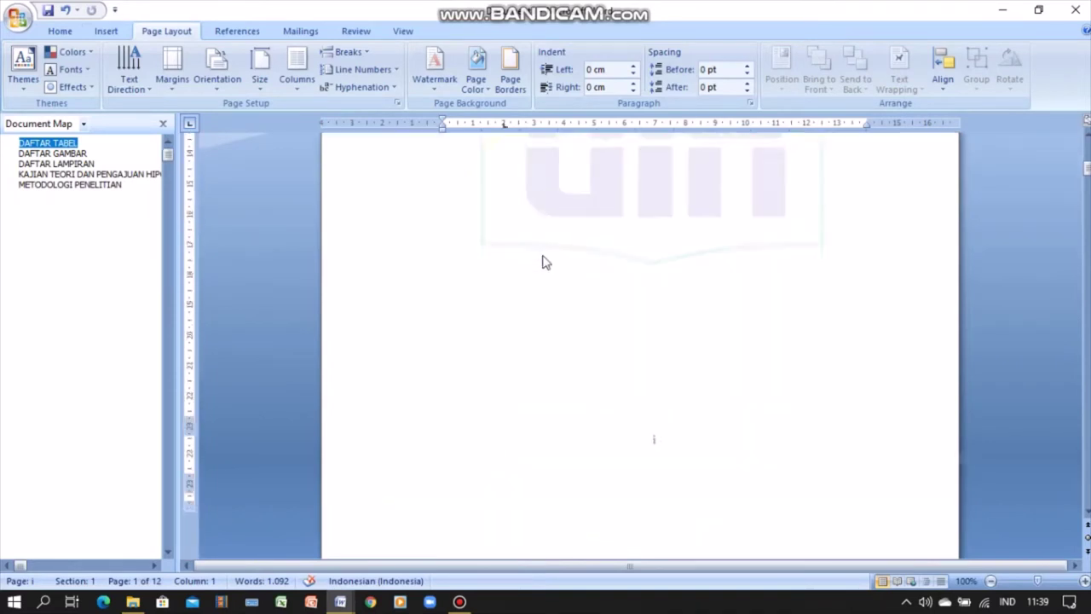
{"action": "scroll", "coordinate": [543, 255], "scroll_direction": "down", "scroll_amount": 8}
{"action": "scroll", "coordinate": [542, 256], "scroll_direction": "down", "scroll_amount": 8}
{"action": "scroll", "coordinate": [542, 256], "scroll_direction": "down", "scroll_amount": 10}
{"action": "scroll", "coordinate": [543, 256], "scroll_direction": "down", "scroll_amount": 10}
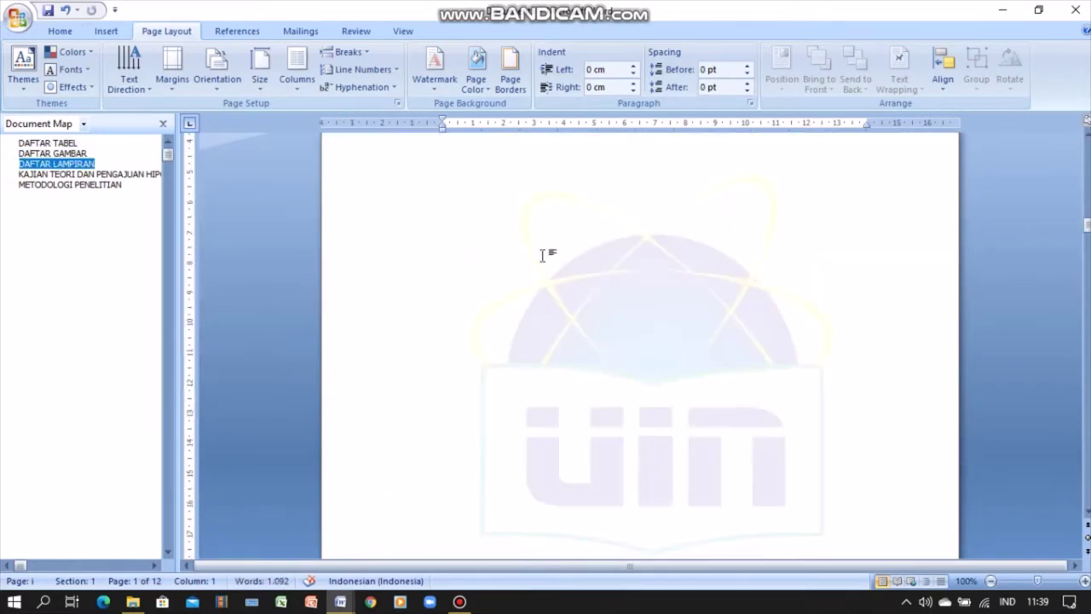
{"action": "scroll", "coordinate": [543, 256], "scroll_direction": "down", "scroll_amount": 10}
{"action": "scroll", "coordinate": [542, 256], "scroll_direction": "down", "scroll_amount": 8}
Step: Delete the plain 'Kerangka Kerja Sains' line beneath the diagram
{"action": "left_click", "coordinate": [633, 534]}
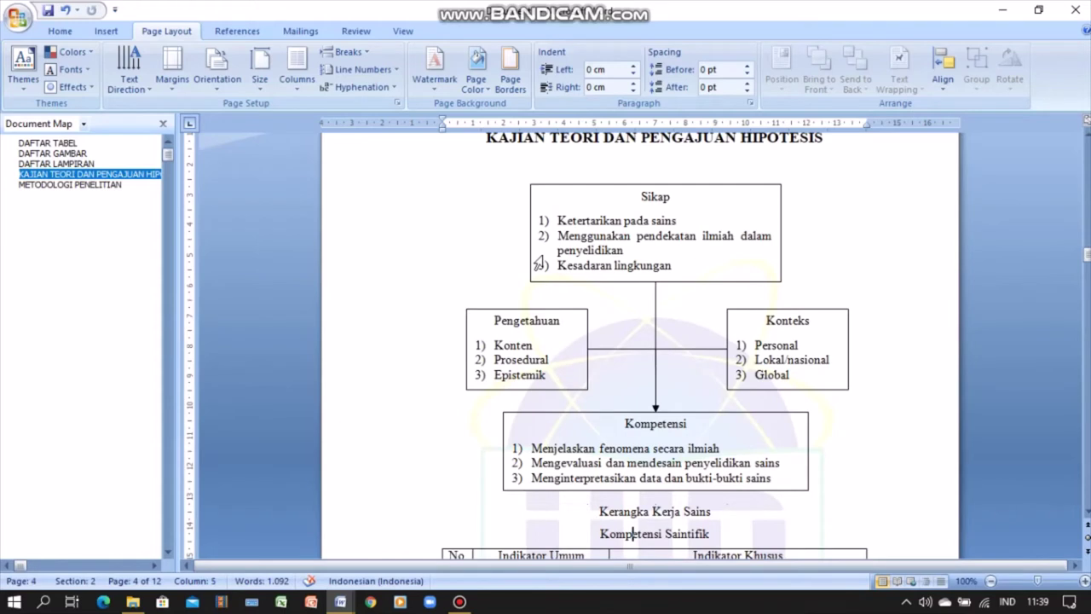
{"action": "left_click", "coordinate": [539, 263]}
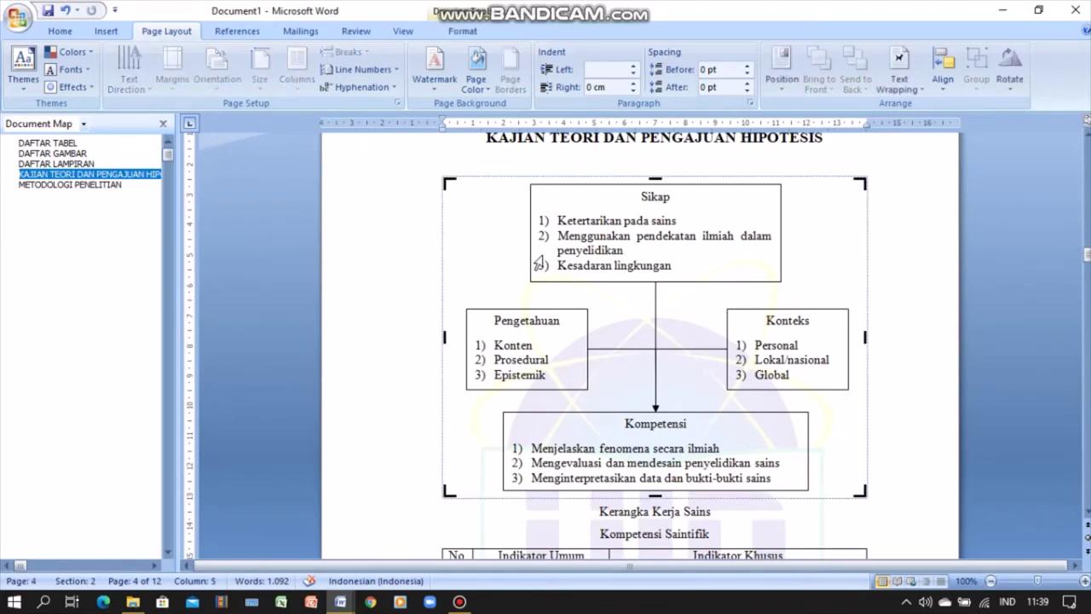
{"action": "key", "text": "Escape"}
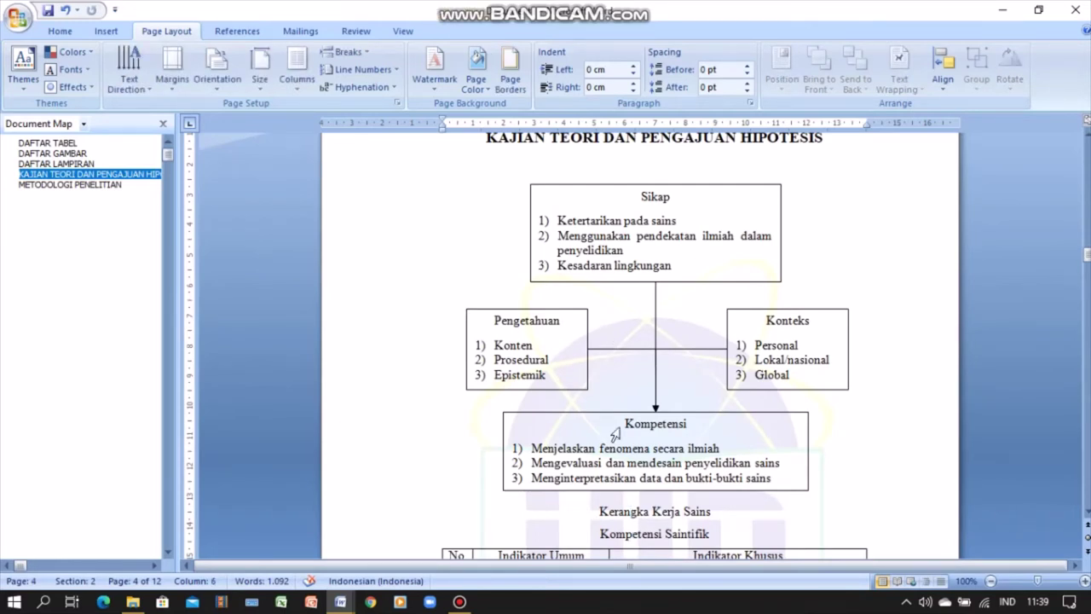
{"action": "left_click_drag", "start_coordinate": [601, 511], "coordinate": [705, 515]}
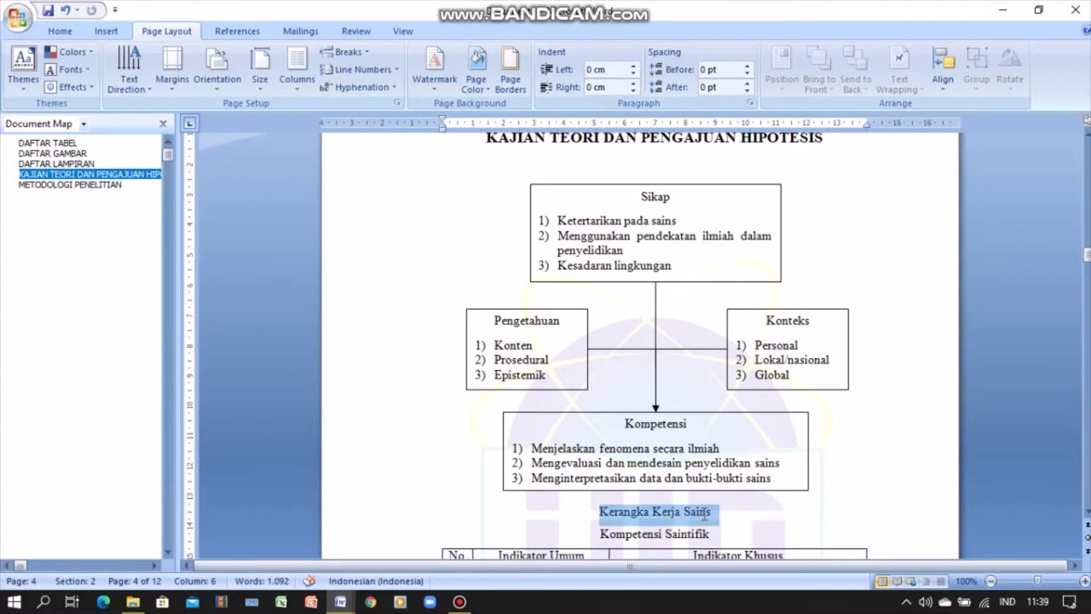
{"action": "key", "text": "Delete"}
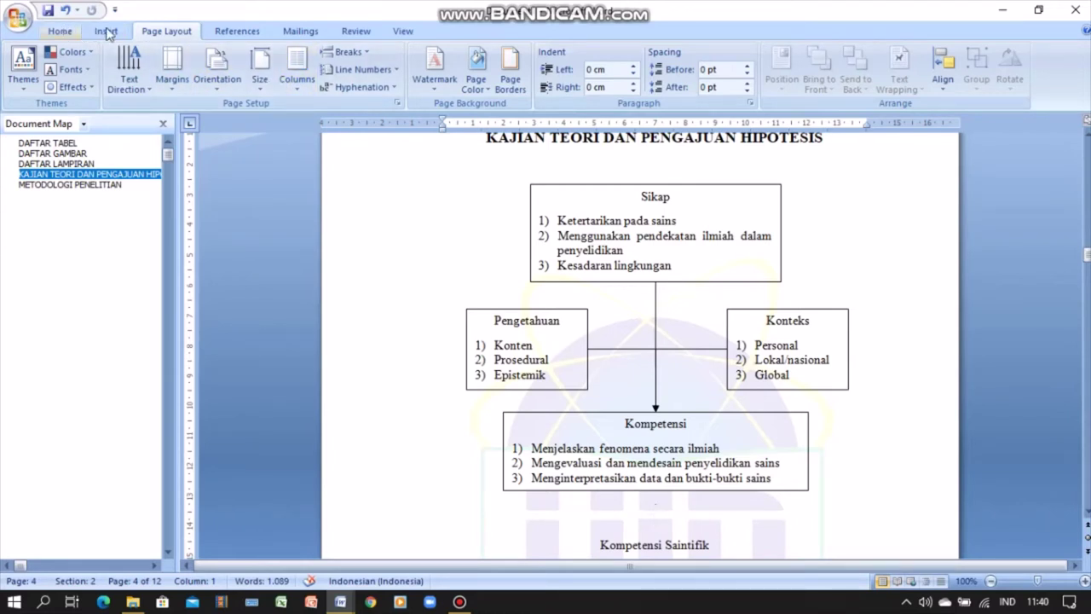
Step: Insert the centred caption 'Gambar 2. 1 Kerangka Kerja Sains' using a newly created 'Gambar 2.' label
{"action": "left_click", "coordinate": [228, 34]}
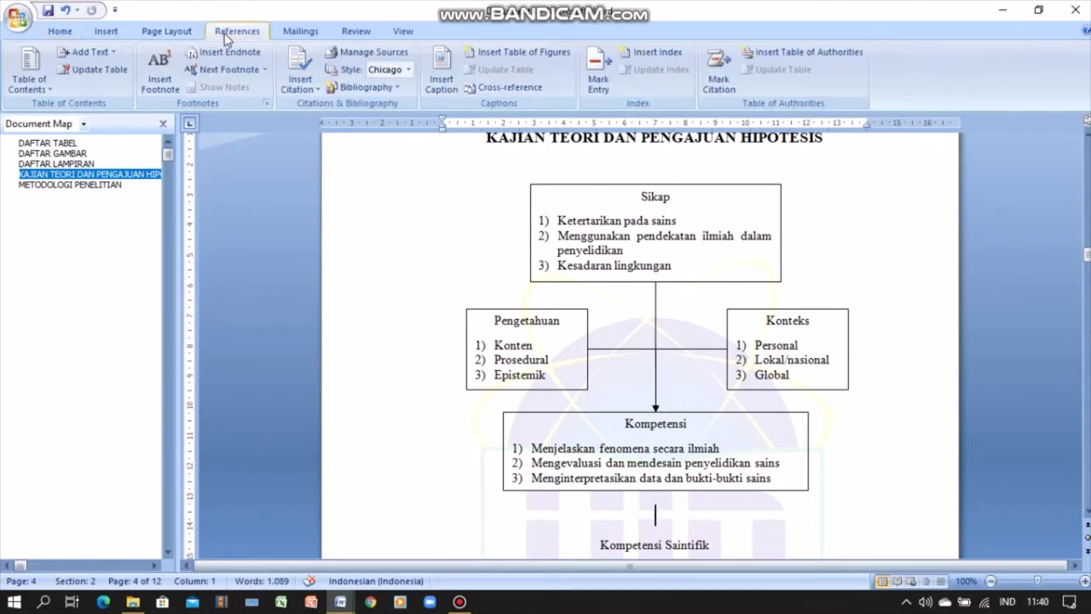
{"action": "left_click", "coordinate": [451, 72]}
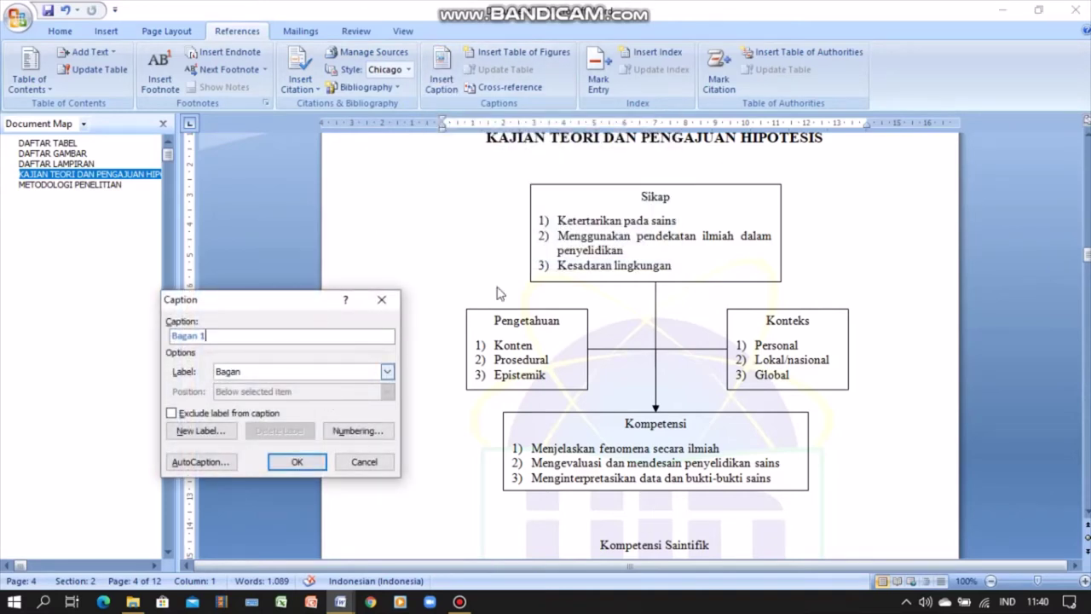
{"action": "left_click", "coordinate": [199, 430]}
{"action": "type", "text": "Gambar 2."}
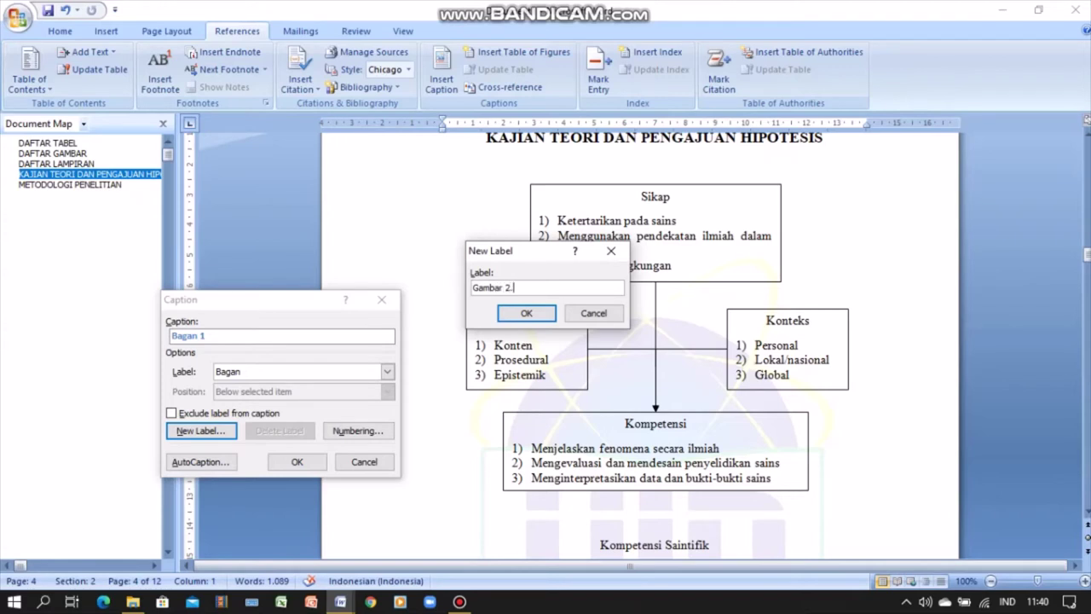
{"action": "key", "text": "Return"}
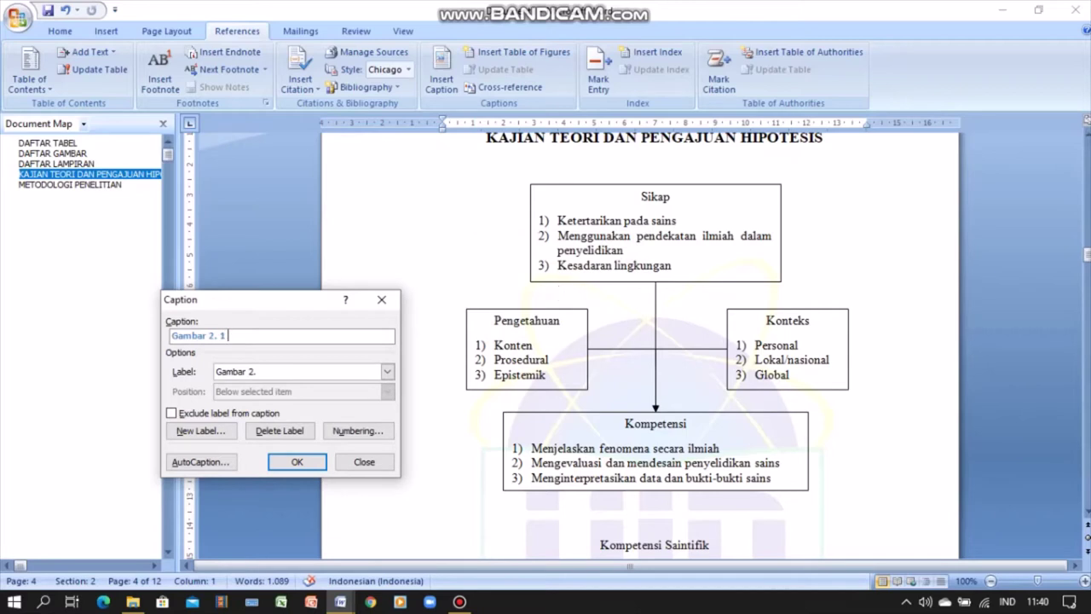
{"action": "type", "text": "Kerangka Kerja Sains"}
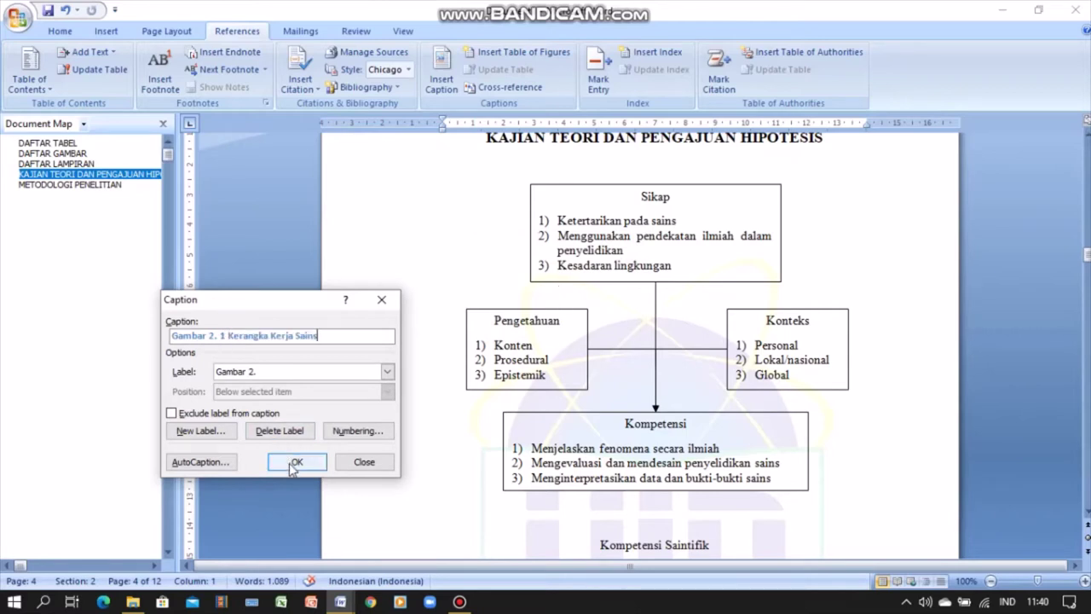
{"action": "left_click", "coordinate": [290, 463]}
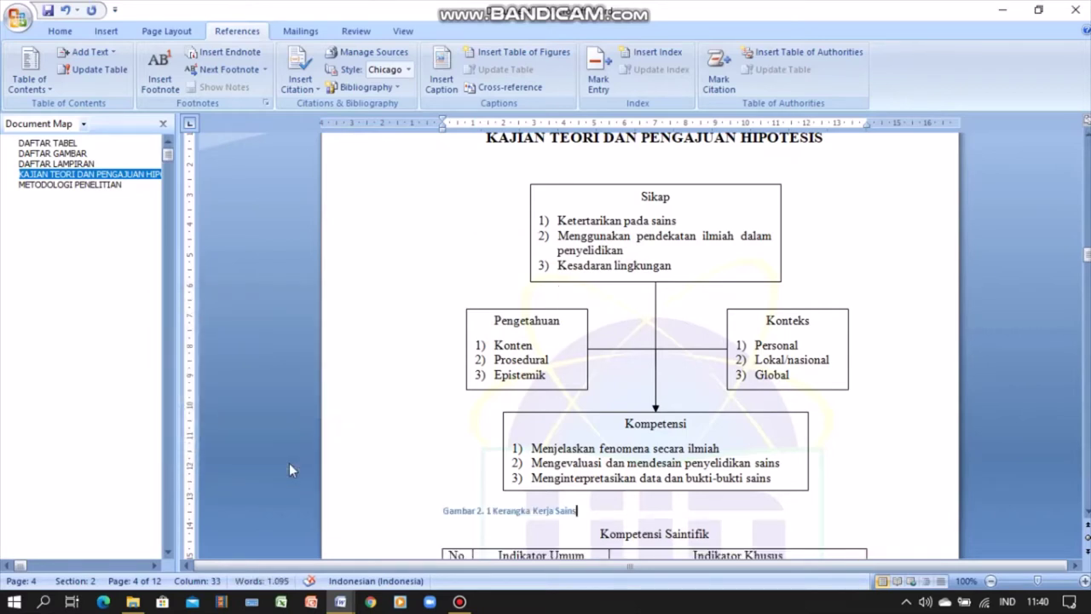
{"action": "key", "text": "ctrl+e"}
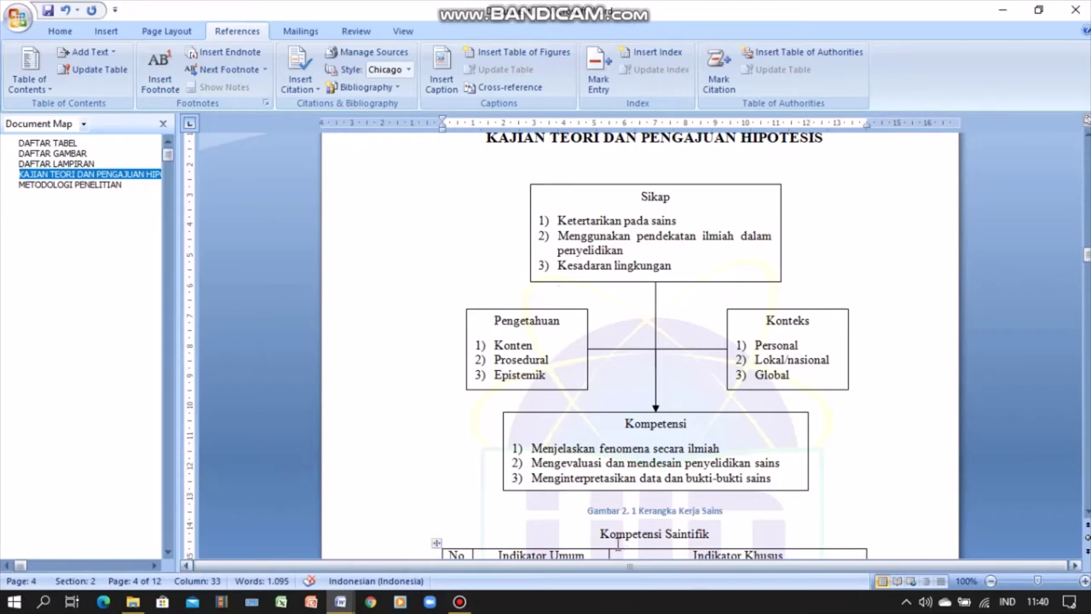
Step: Cut the Kompetensi Saintifik heading and caption the table 'Tabel 2. 1 Kompetensi Saintifik' with a new 'Tabel 2.' label
{"action": "left_click_drag", "start_coordinate": [601, 534], "coordinate": [704, 542]}
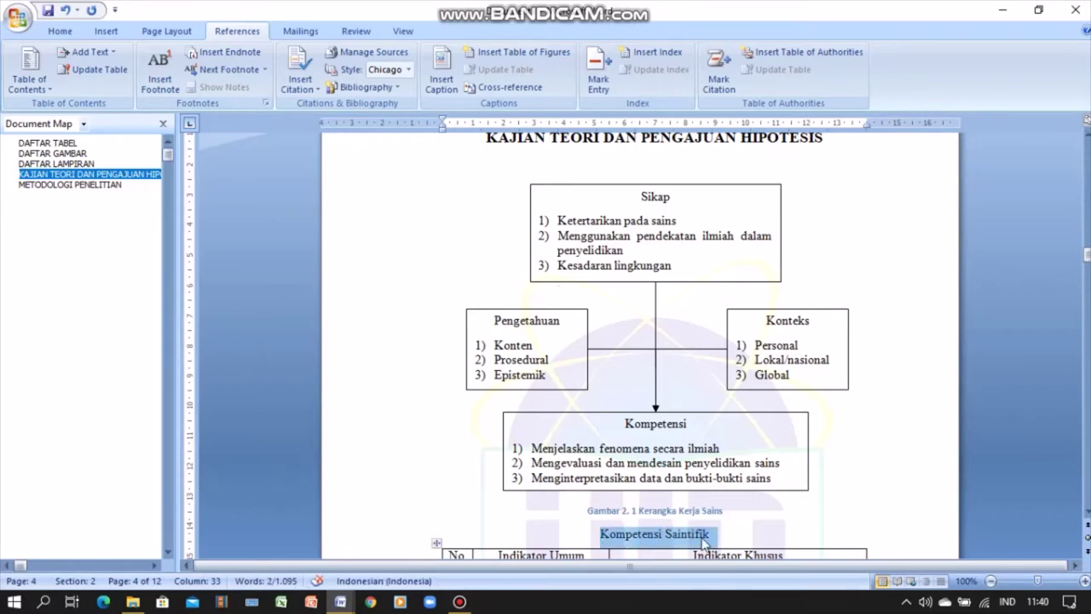
{"action": "key", "text": "ctrl+x"}
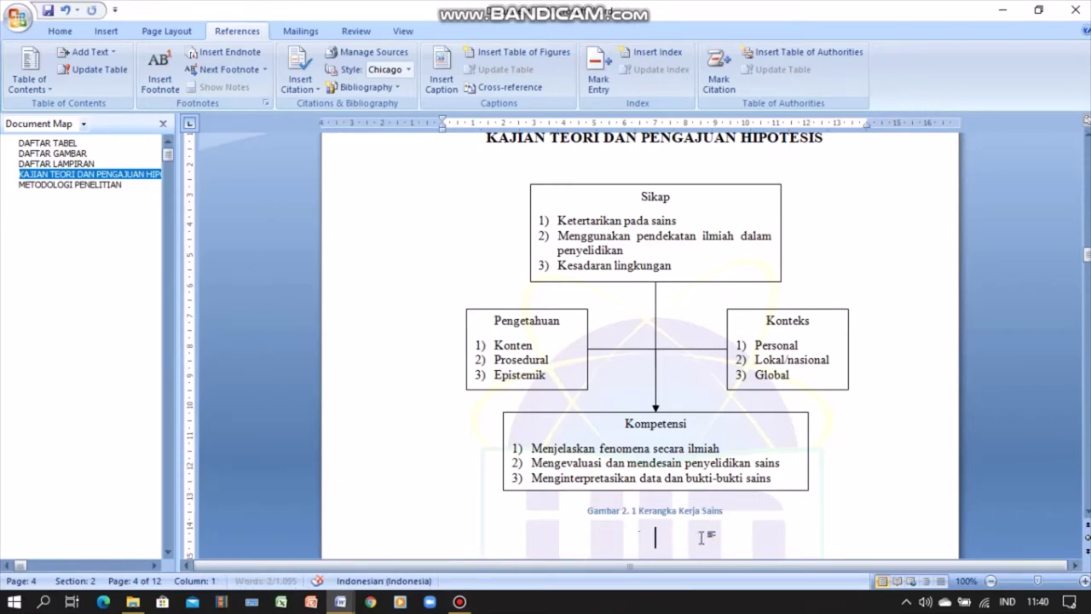
{"action": "left_click", "coordinate": [455, 76]}
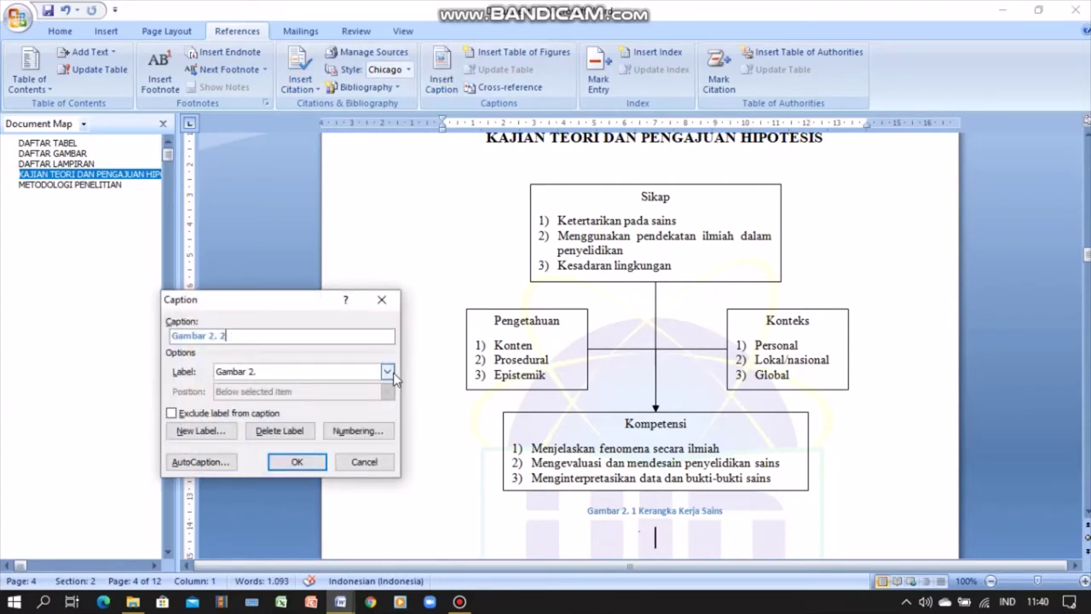
{"action": "left_click", "coordinate": [217, 433]}
{"action": "type", "text": "Tabel 2."}
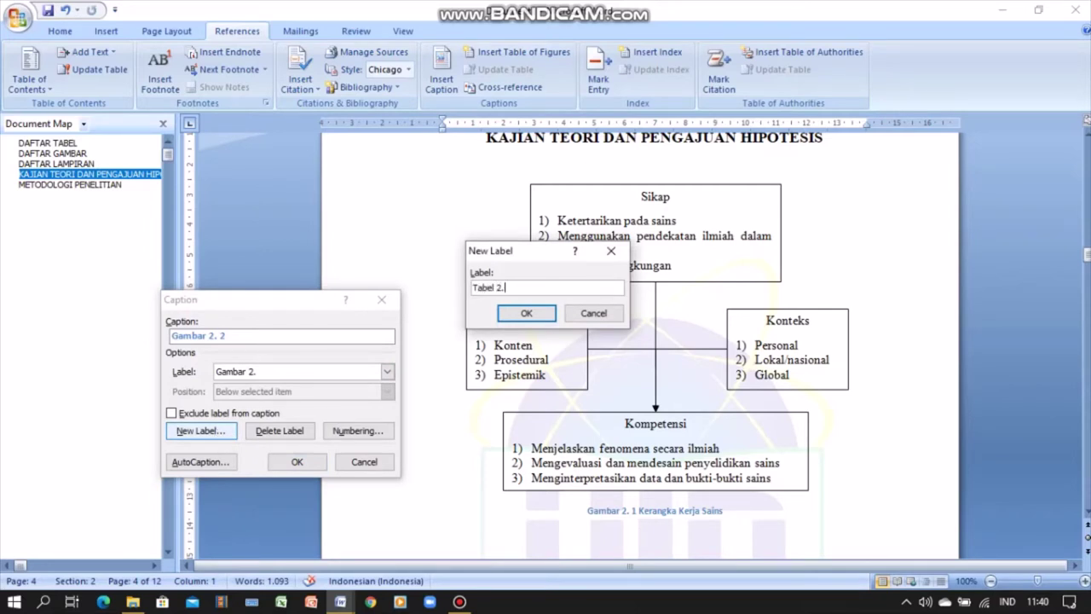
{"action": "key", "text": "Return"}
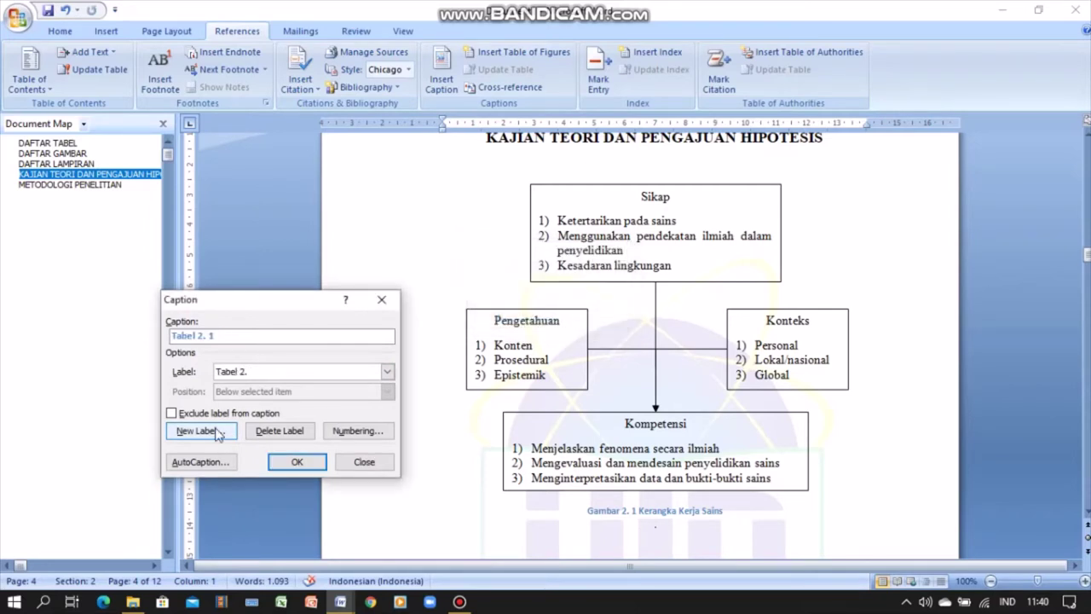
{"action": "type", "text": "Kompetensi Saintifik"}
{"action": "left_click", "coordinate": [300, 463]}
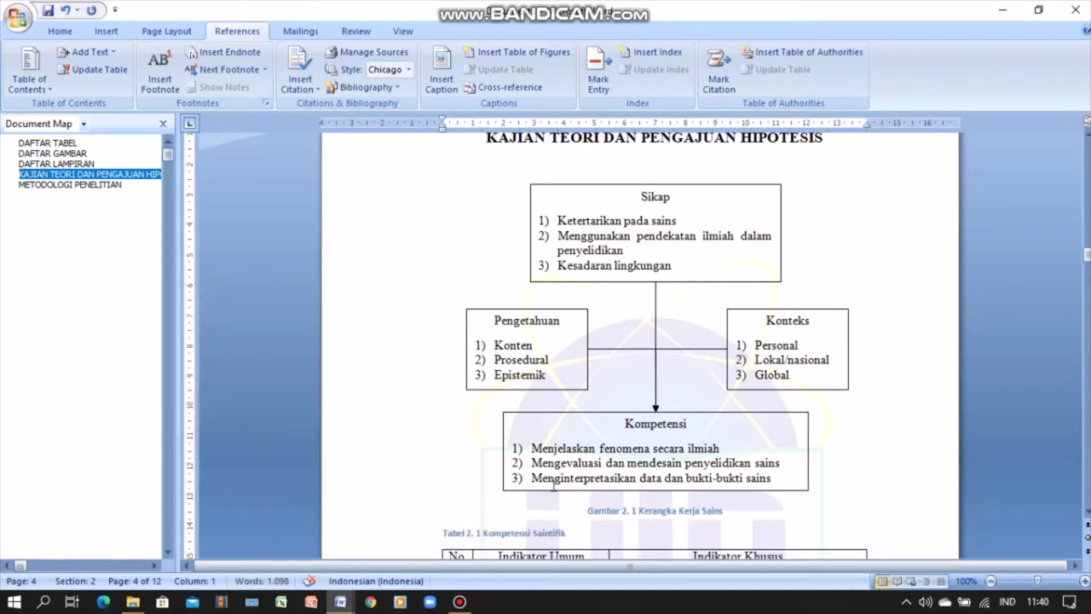
Step: Delete the Pengetahuan Konten heading and caption the table 'Tabel 2. 2 Pengetahuan Konten' with the pasted title
{"action": "scroll", "coordinate": [553, 485], "scroll_direction": "down", "scroll_amount": 8}
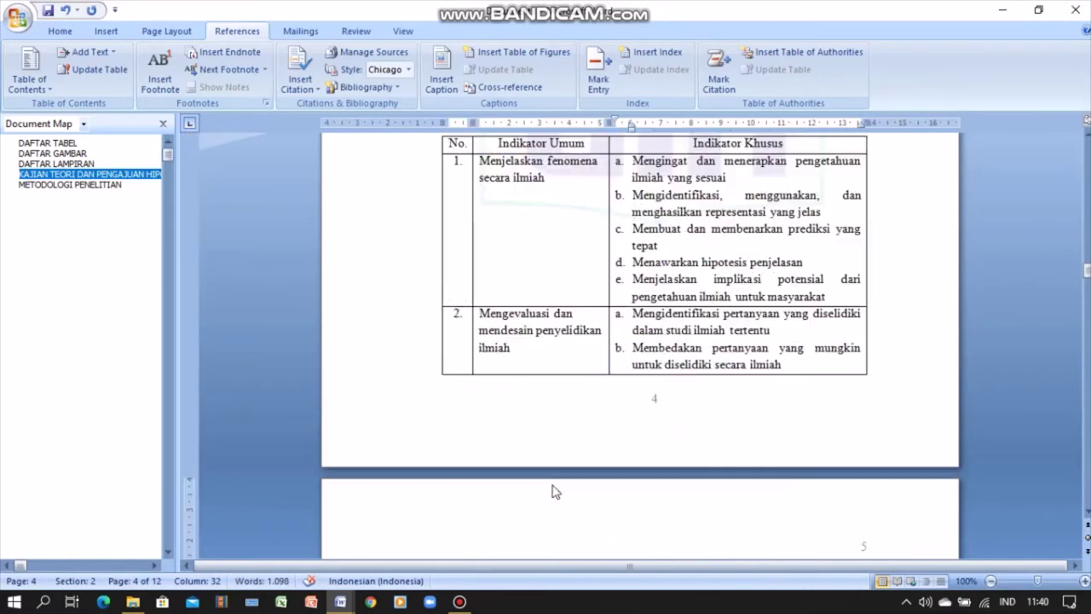
{"action": "scroll", "coordinate": [553, 485], "scroll_direction": "down", "scroll_amount": 2}
{"action": "scroll", "coordinate": [554, 485], "scroll_direction": "down", "scroll_amount": 6}
{"action": "scroll", "coordinate": [553, 485], "scroll_direction": "down", "scroll_amount": 7}
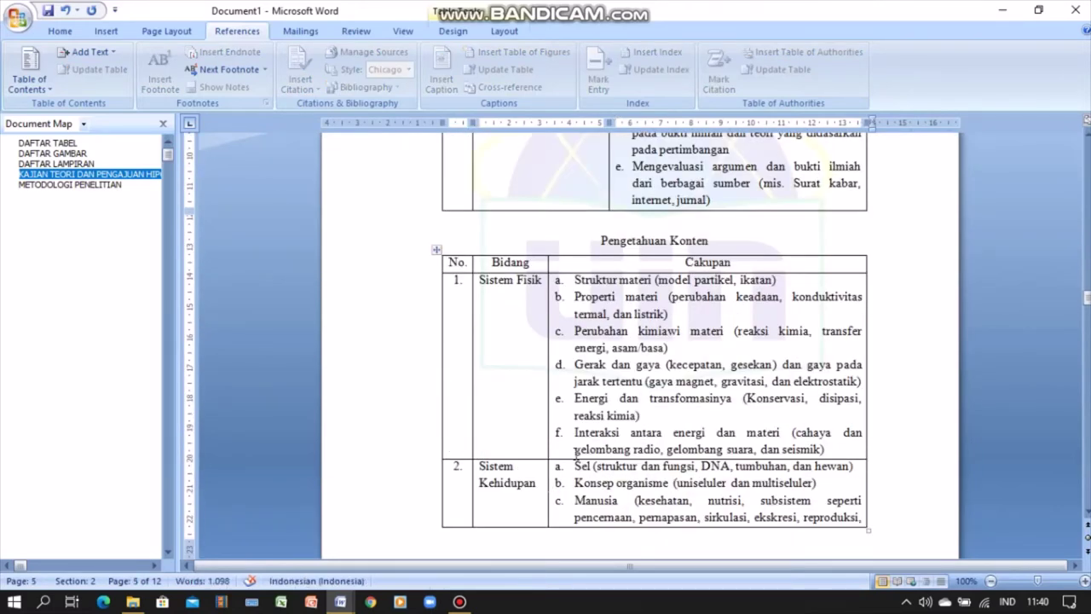
{"action": "mouse_move", "coordinate": [712, 241]}
{"action": "left_mouse_down"}
{"action": "mouse_move", "coordinate": [602, 240]}
{"action": "mouse_move", "coordinate": [713, 243]}
{"action": "left_mouse_up"}
{"action": "left_click", "coordinate": [602, 241]}
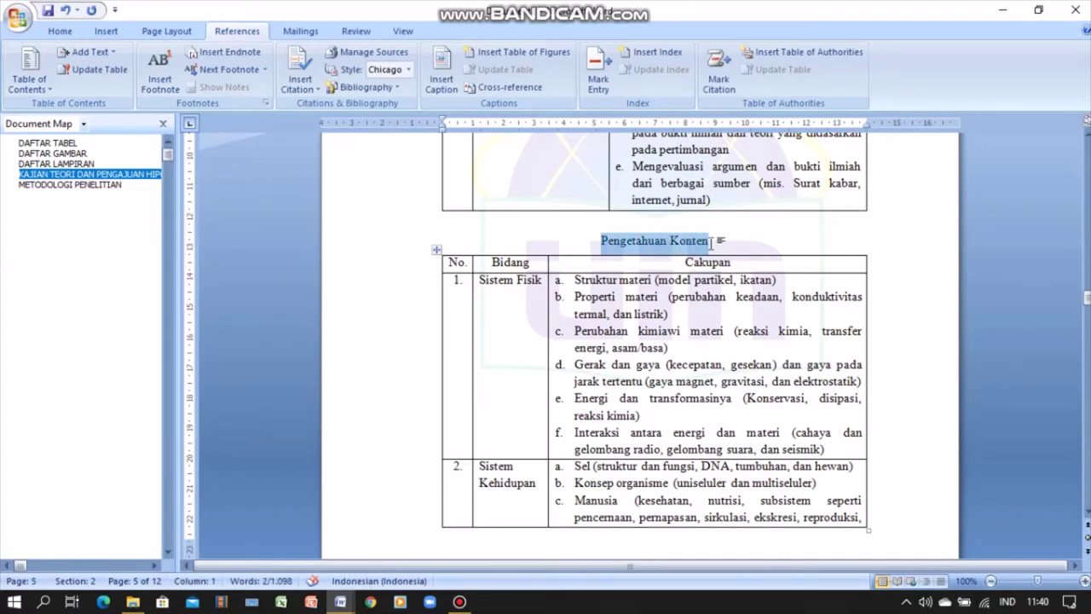
{"action": "key", "text": "Delete"}
{"action": "left_click", "coordinate": [441, 81]}
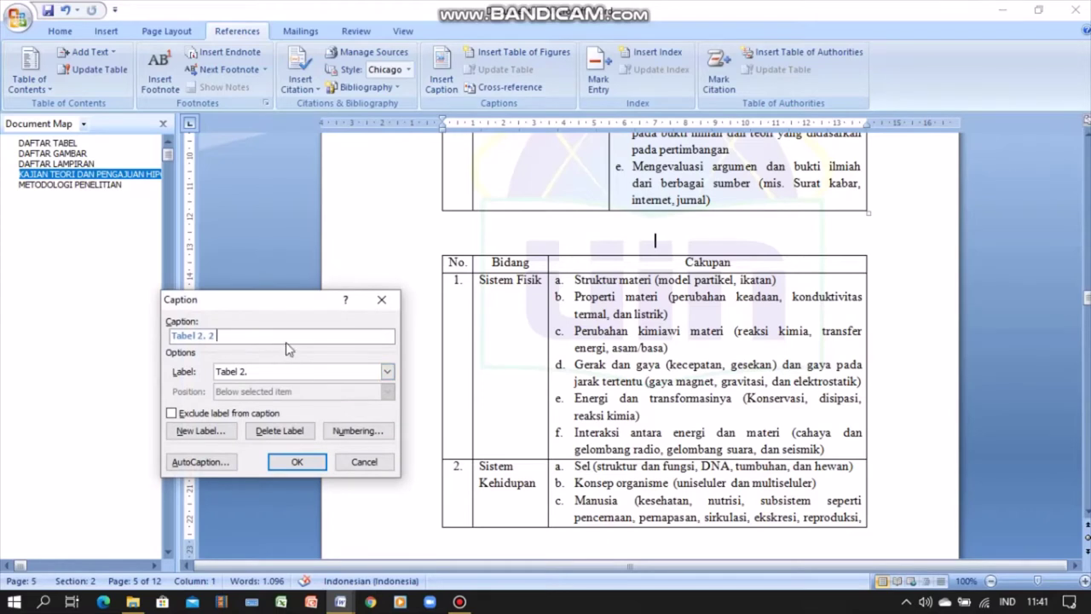
{"action": "key", "text": "ctrl+v"}
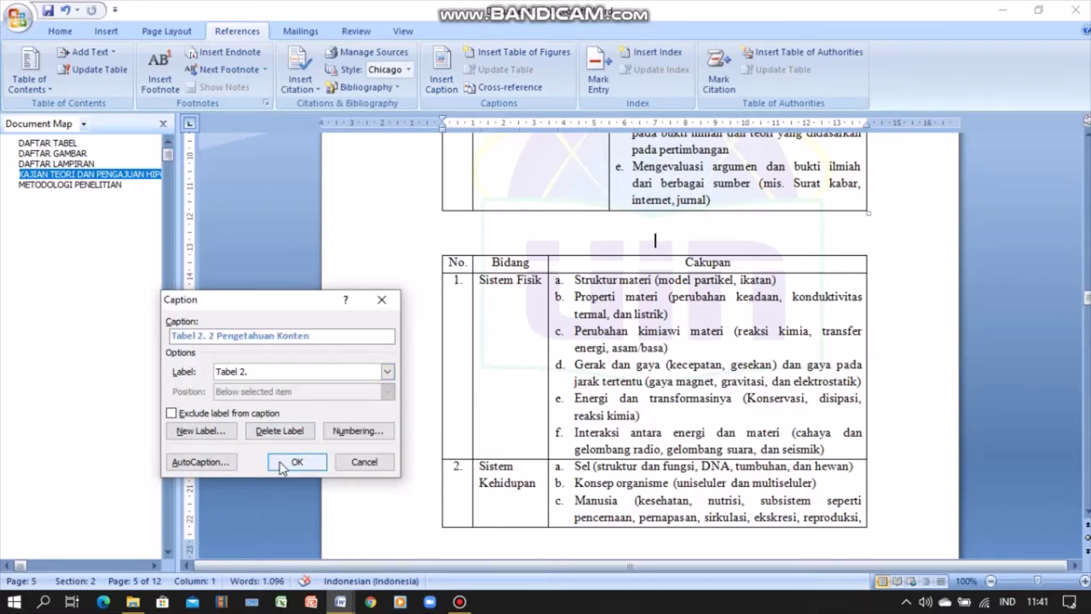
{"action": "left_click", "coordinate": [281, 464]}
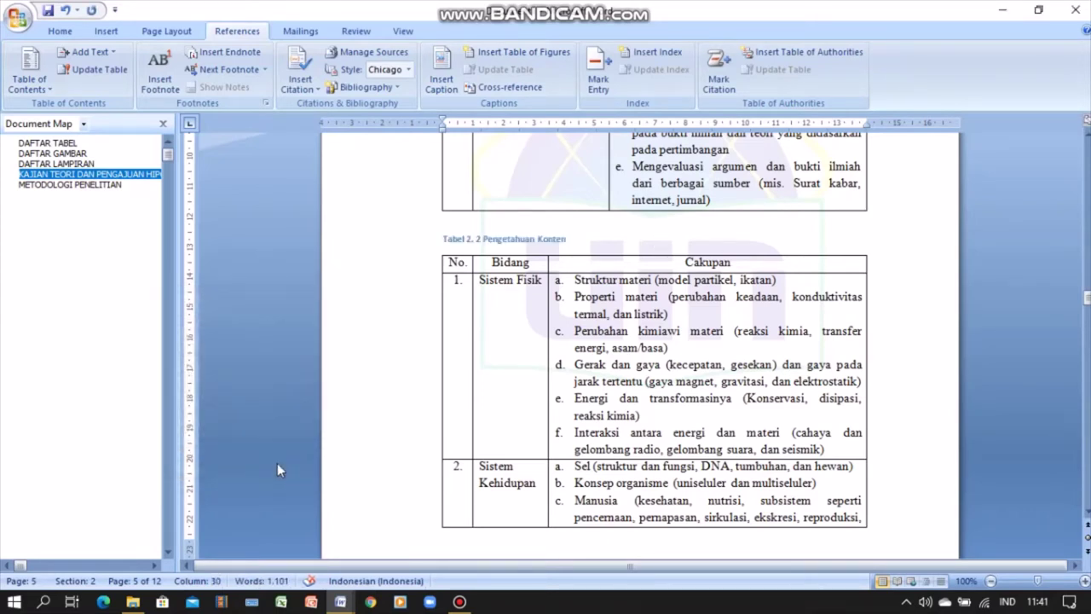
Step: Delete the old title beneath the kinematics concept map
{"action": "key", "text": "Down"}
{"action": "key", "text": "Down"}
{"action": "key", "text": "Down"}
{"action": "key", "text": "Down"}
{"action": "key", "text": "Down"}
{"action": "key", "text": "Down"}
{"action": "key", "text": "Down"}
{"action": "key", "text": "Down"}
{"action": "key", "text": "Down"}
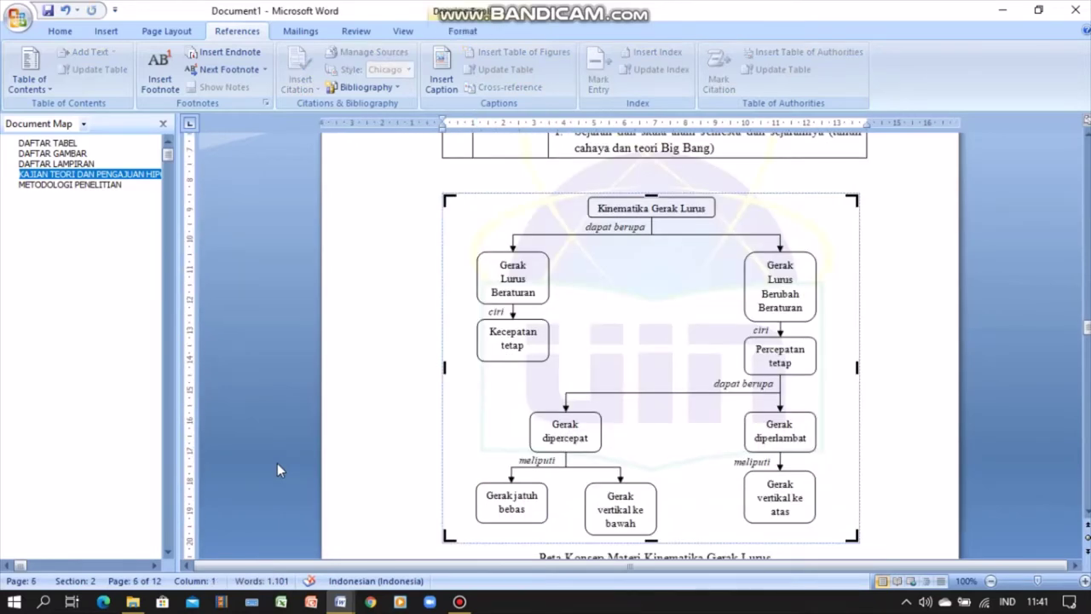
{"action": "key", "text": "Down"}
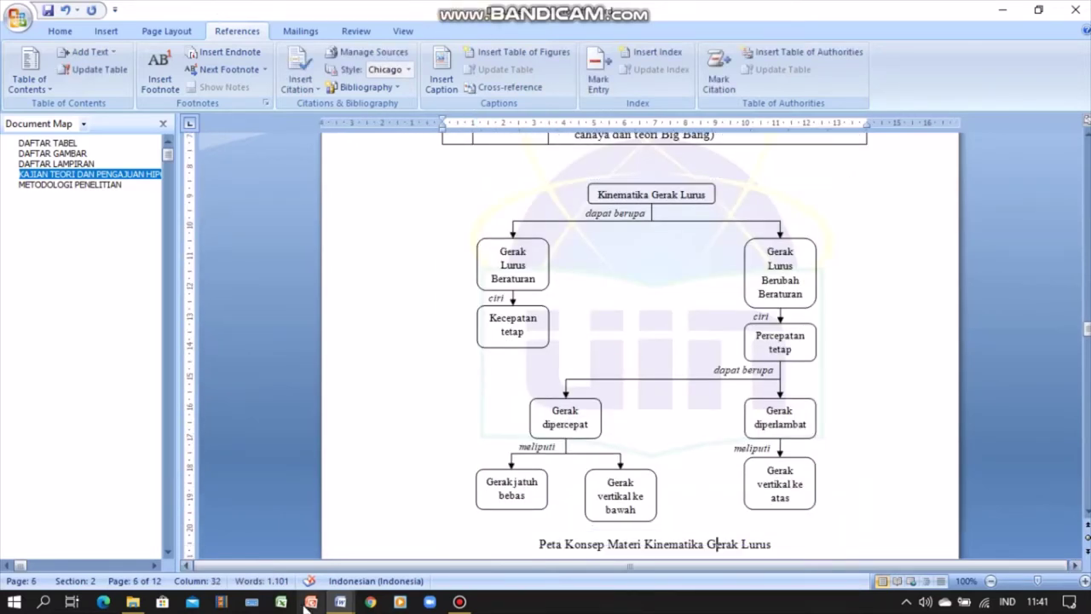
{"action": "mouse_move", "coordinate": [542, 547]}
{"action": "left_mouse_down"}
{"action": "mouse_move", "coordinate": [657, 554]}
{"action": "mouse_move", "coordinate": [752, 503]}
{"action": "left_mouse_up"}
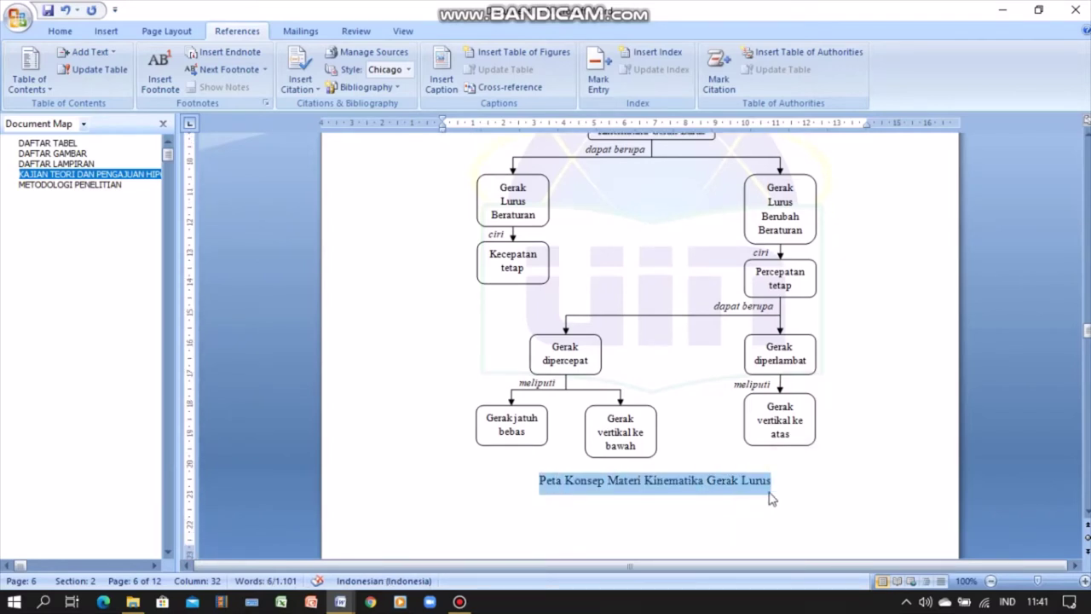
{"action": "key", "text": "Delete"}
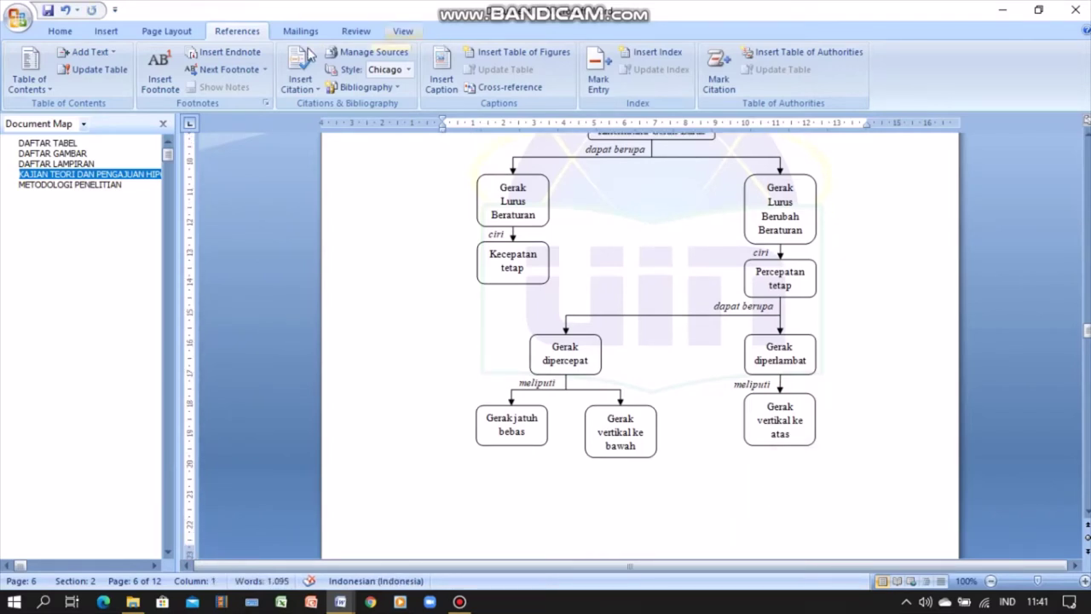
Step: Insert the caption 'Gambar 2. 2 Peta Konsep Materi Kinematika Gerak Lurus' using the Gambar 2. label
{"action": "left_click", "coordinate": [436, 68]}
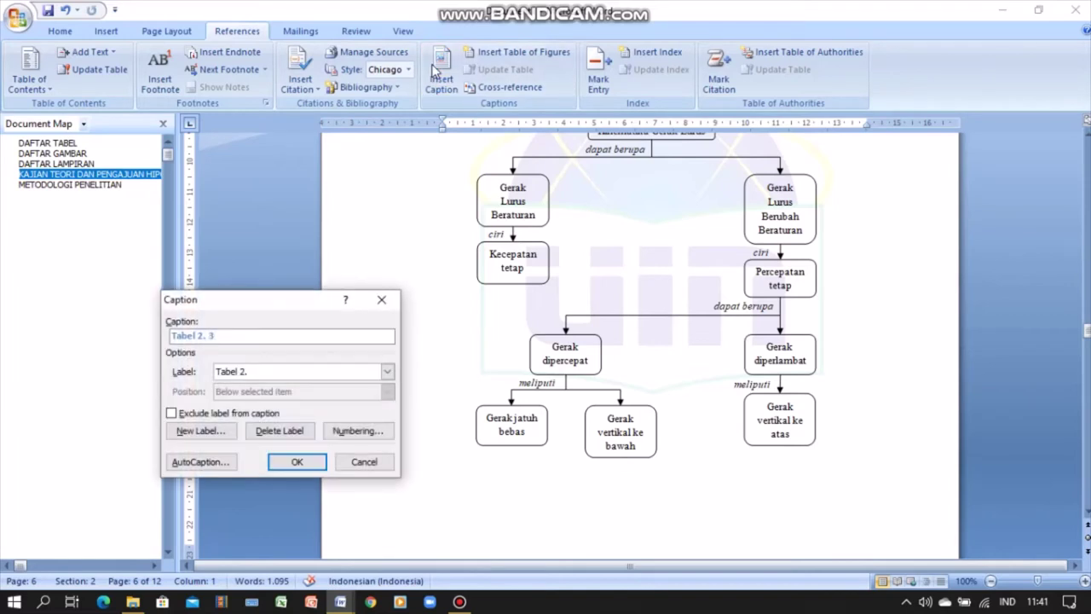
{"action": "left_click", "coordinate": [387, 372]}
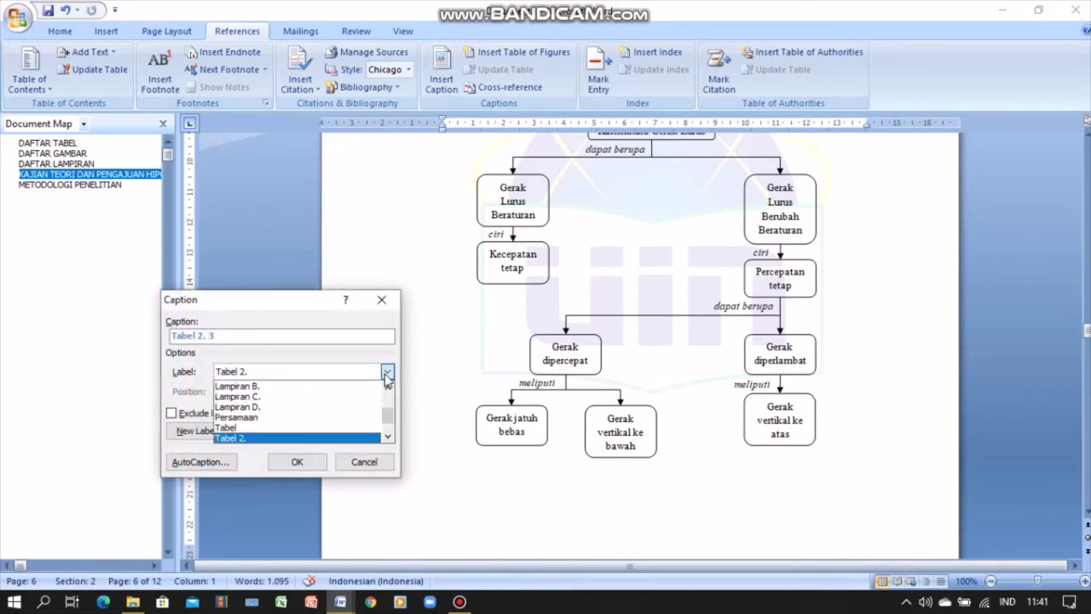
{"action": "left_click_drag", "start_coordinate": [389, 415], "coordinate": [399, 399]}
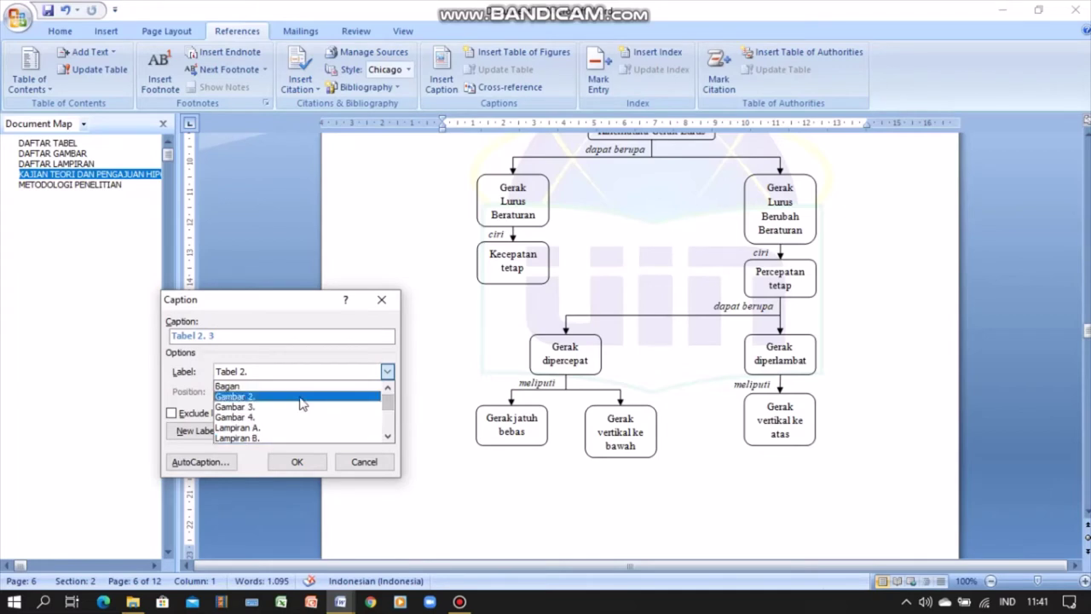
{"action": "left_click", "coordinate": [300, 397]}
{"action": "left_click", "coordinate": [290, 341]}
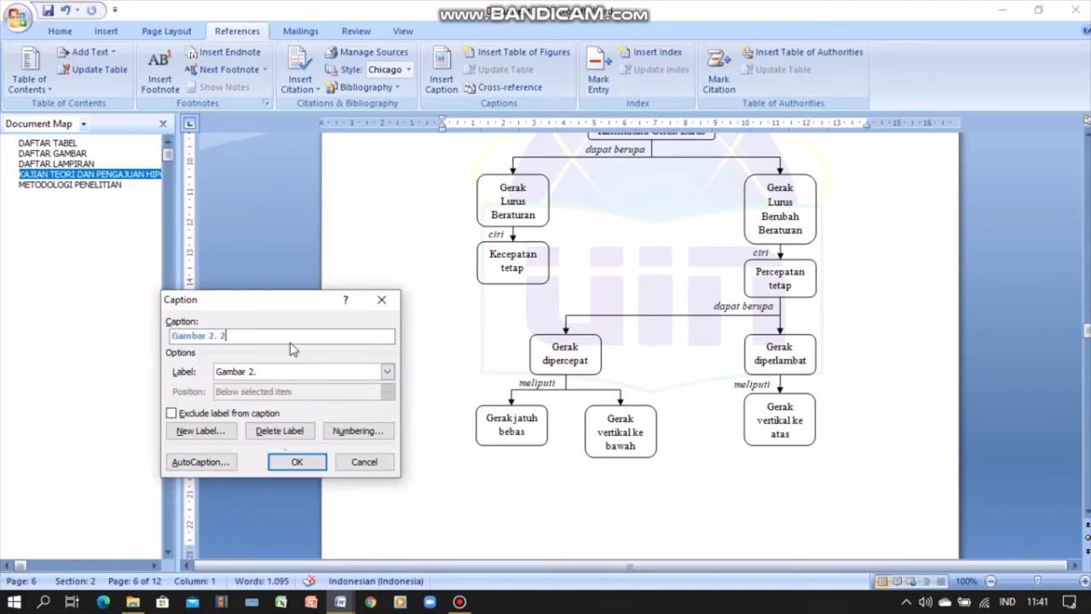
{"action": "key", "text": "ctrl+v"}
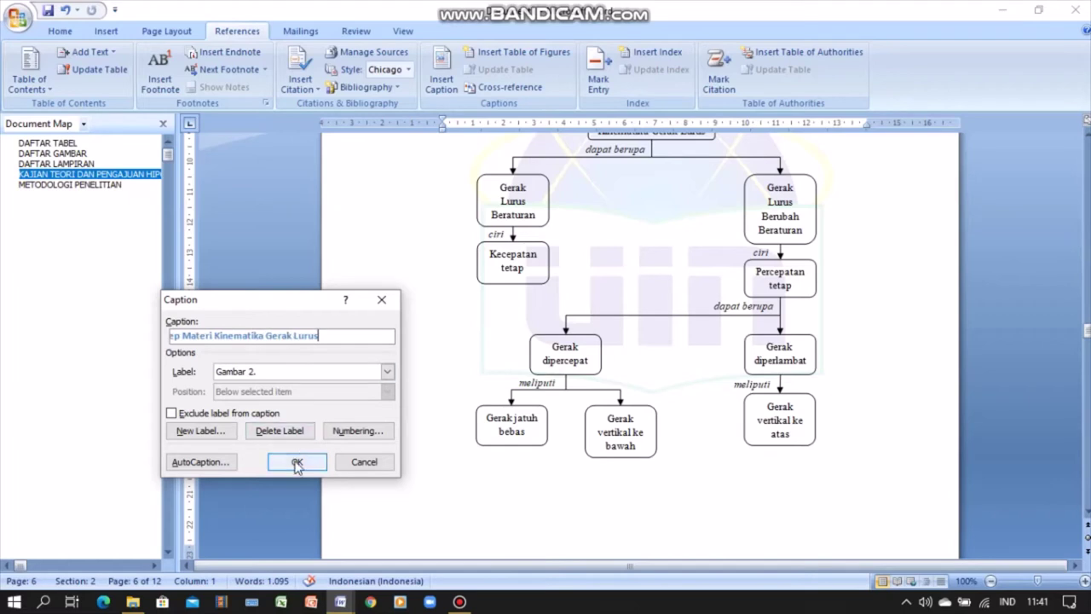
{"action": "left_click", "coordinate": [297, 462]}
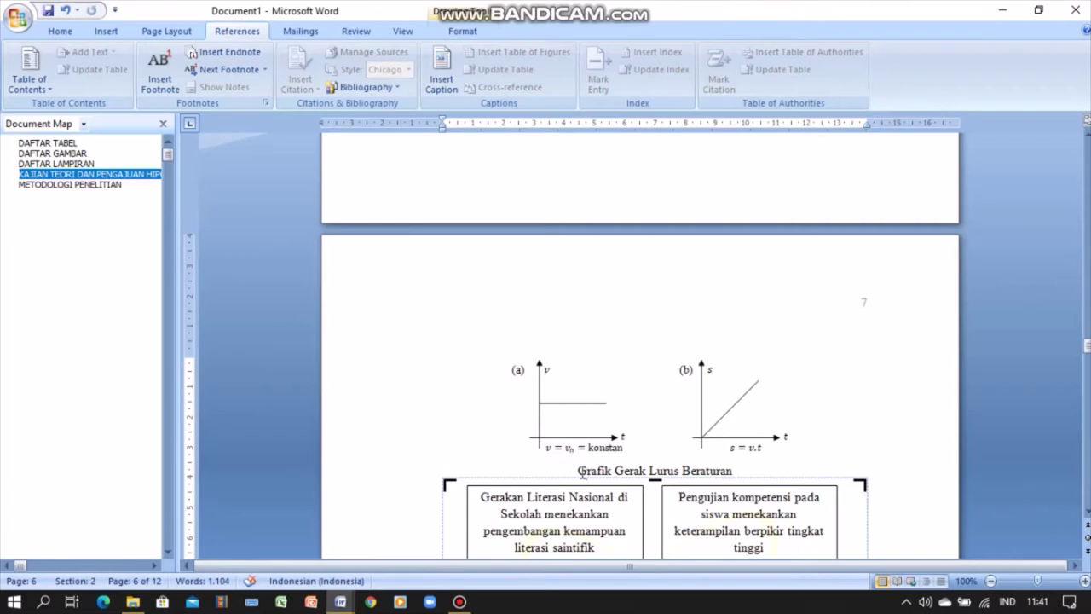
{"action": "left_click_drag", "start_coordinate": [578, 471], "coordinate": [720, 477]}
{"action": "key", "text": "ctrl+c"}
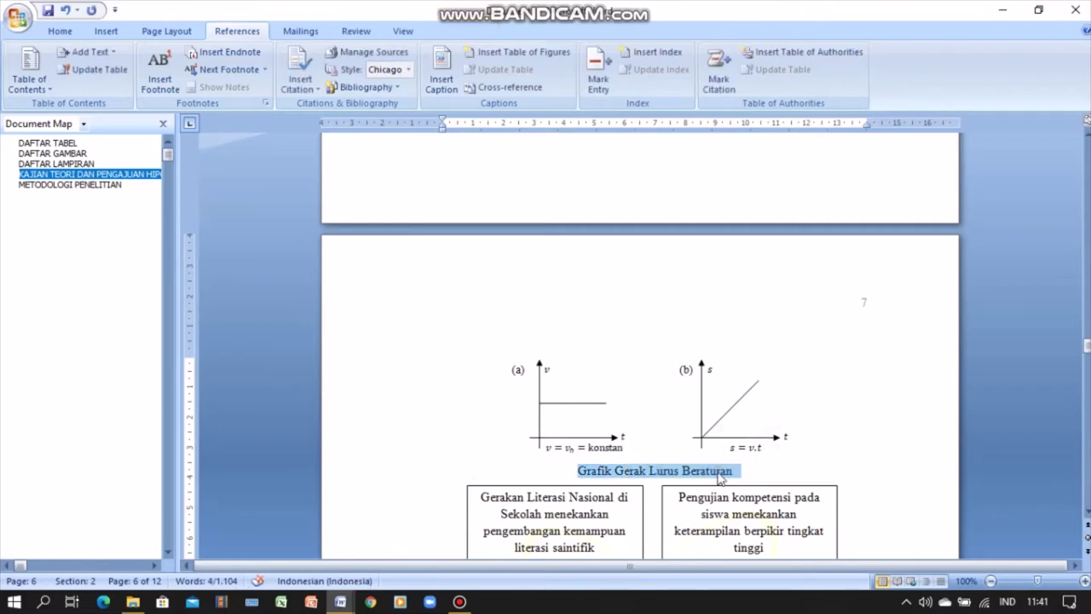
Step: Replace the motion graph title with the centred caption Gambar 2. 3 using the pasted title
{"action": "key", "text": "Delete"}
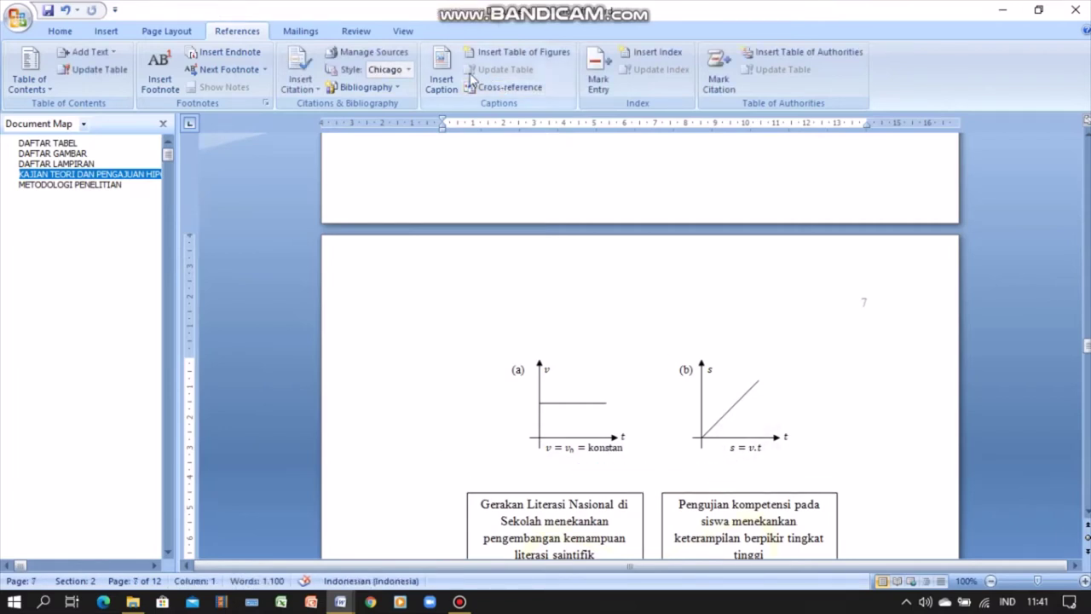
{"action": "left_click", "coordinate": [443, 72]}
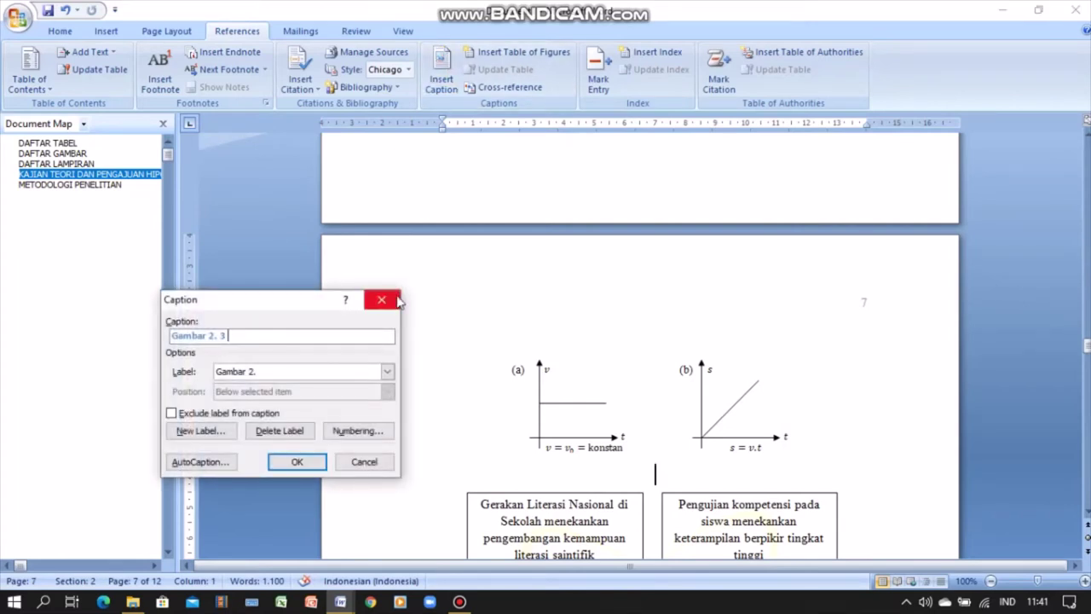
{"action": "key", "text": "ctrl+v"}
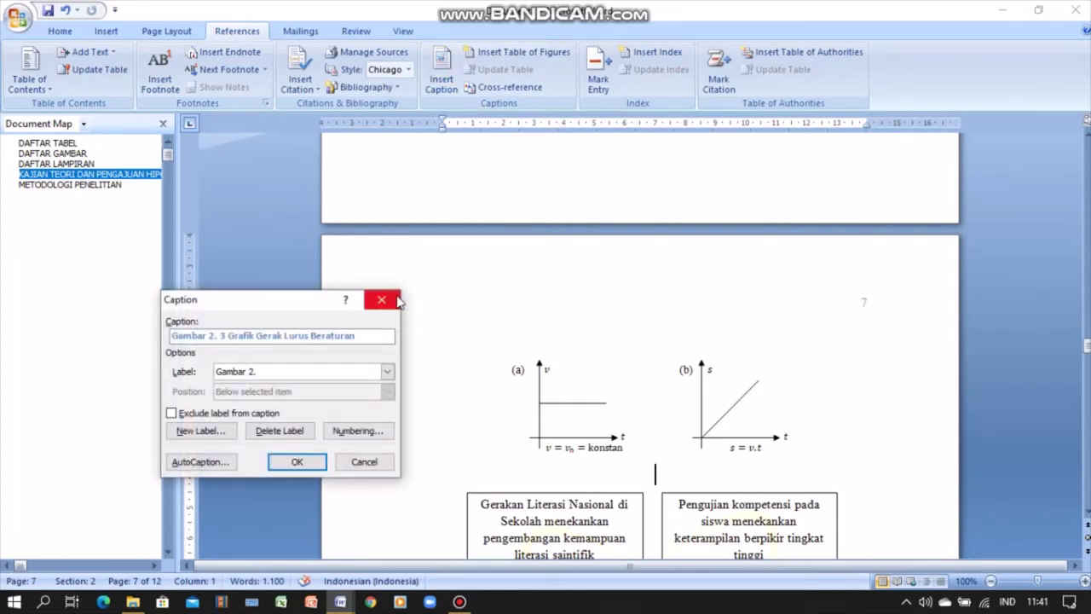
{"action": "key", "text": "Return"}
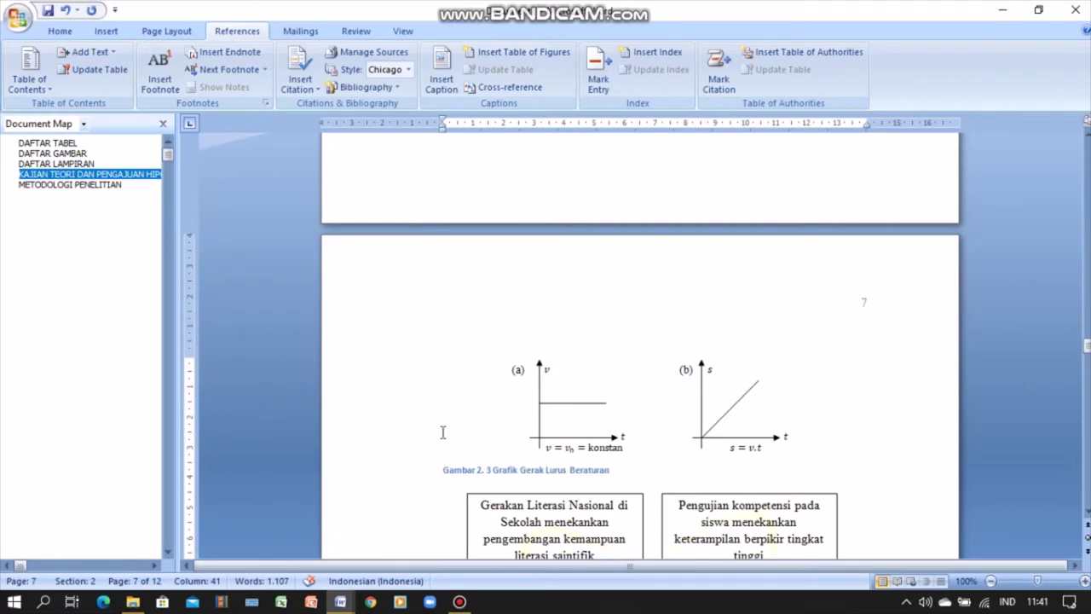
{"action": "key", "text": "ctrl+e"}
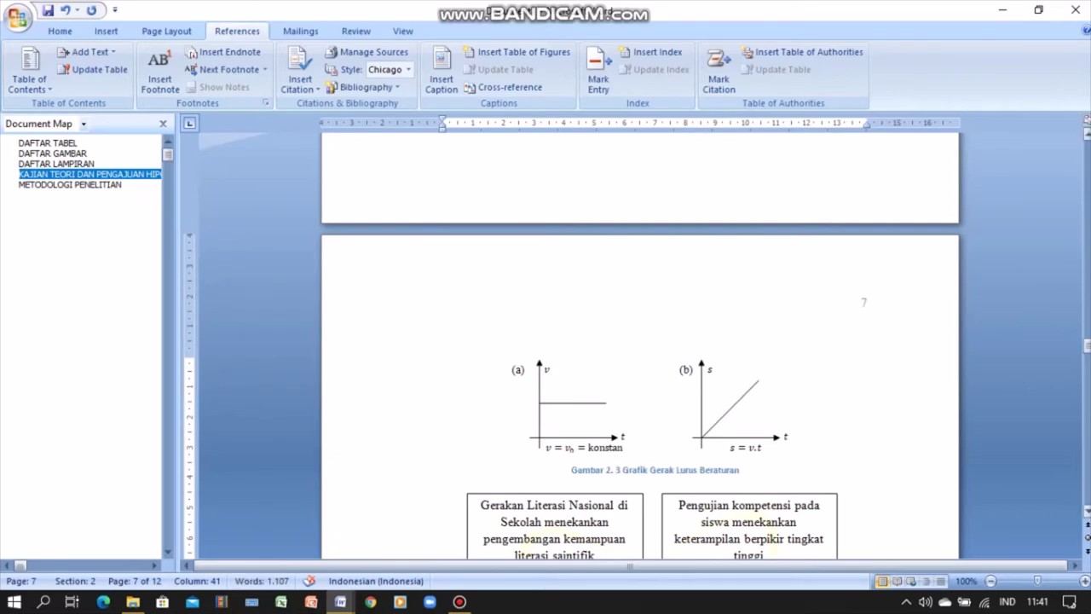
Step: Replace the flowchart's Kerangka Berpikir title with the caption 'Gambar 2. 4 Kerangka Berpikir'
{"action": "left_click_drag", "start_coordinate": [1088, 346], "coordinate": [1087, 358]}
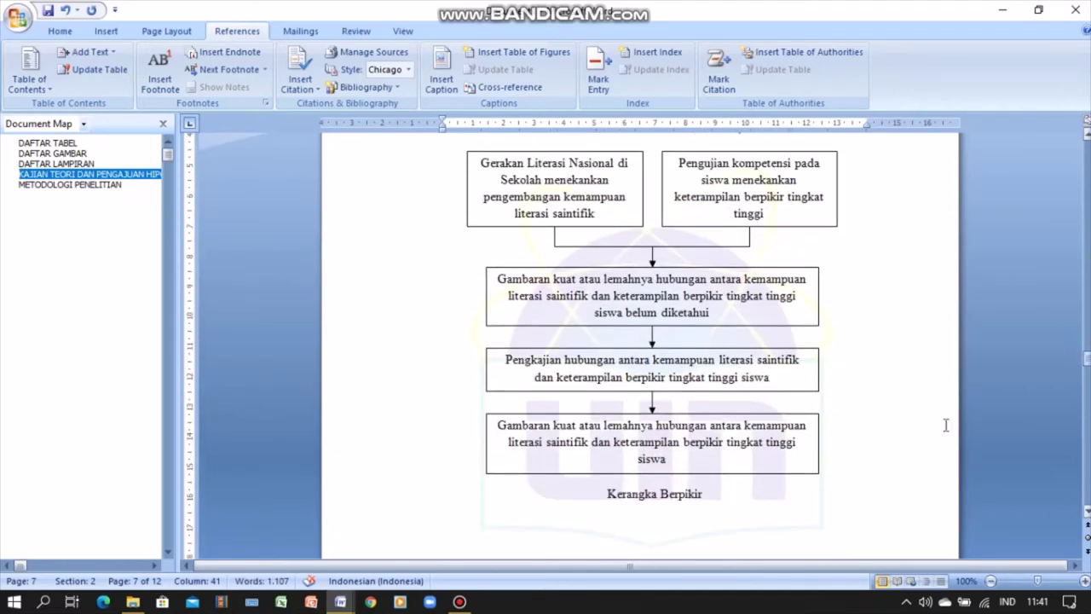
{"action": "left_click_drag", "start_coordinate": [607, 494], "coordinate": [692, 502]}
{"action": "key", "text": "ctrl+c"}
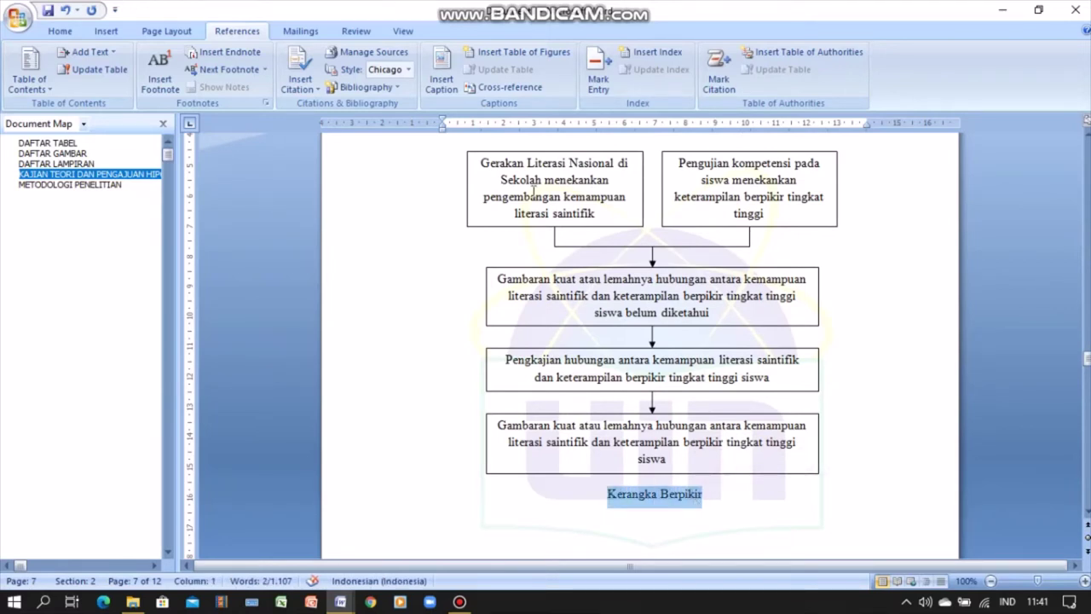
{"action": "key", "text": "Delete"}
{"action": "left_click", "coordinate": [454, 75]}
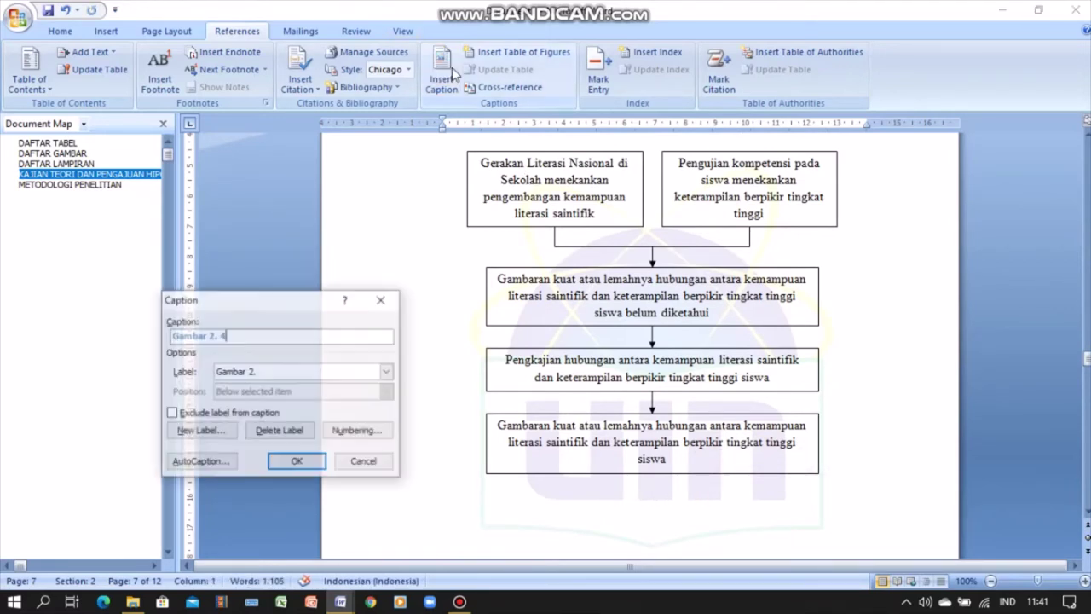
{"action": "key", "text": "ctrl+v"}
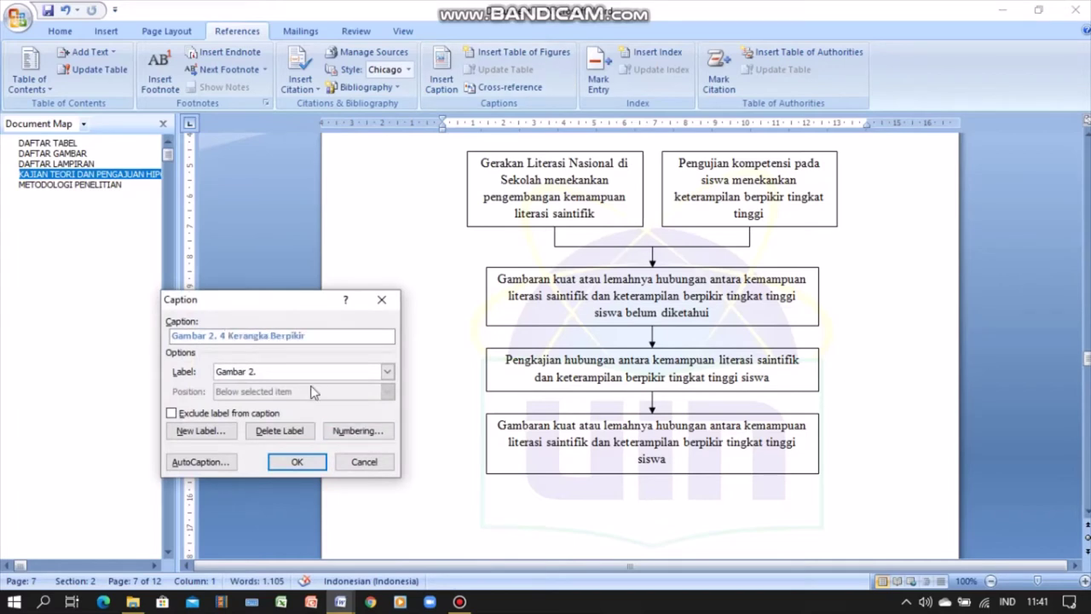
{"action": "left_click", "coordinate": [297, 461]}
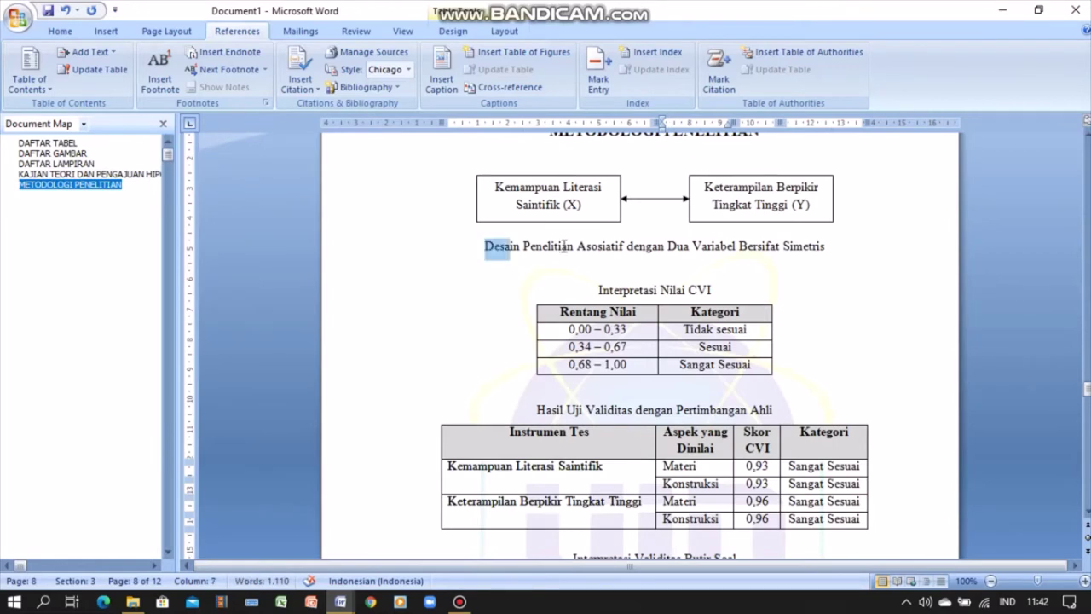
Step: Delete the research design title and create a new 'Gambar 3.' caption label
{"action": "left_click_drag", "start_coordinate": [524, 245], "coordinate": [825, 246]}
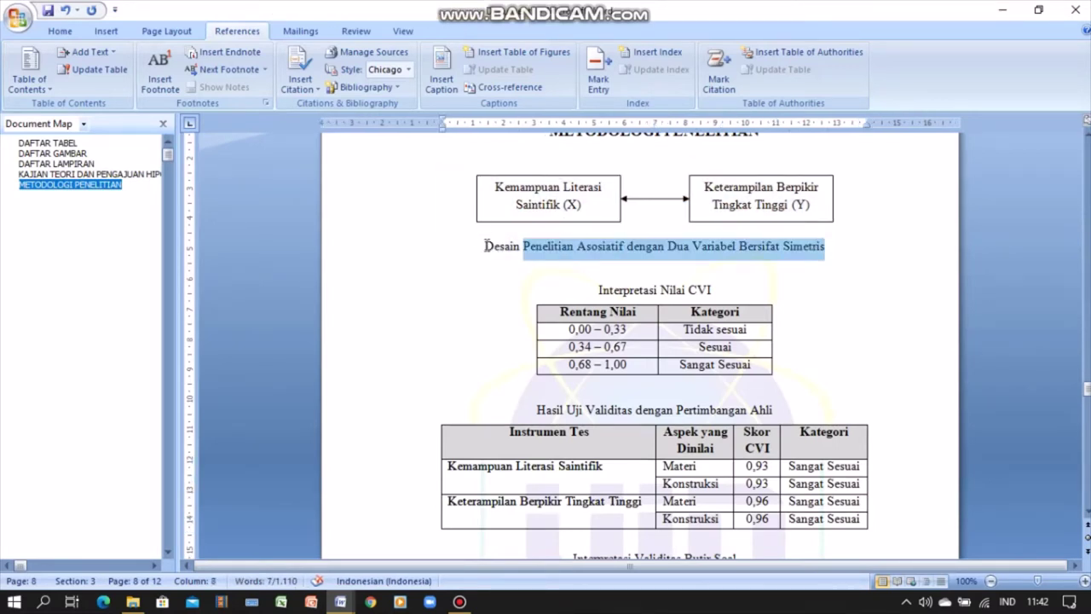
{"action": "left_click_drag", "start_coordinate": [486, 246], "coordinate": [803, 247]}
{"action": "left_click", "coordinate": [802, 248]}
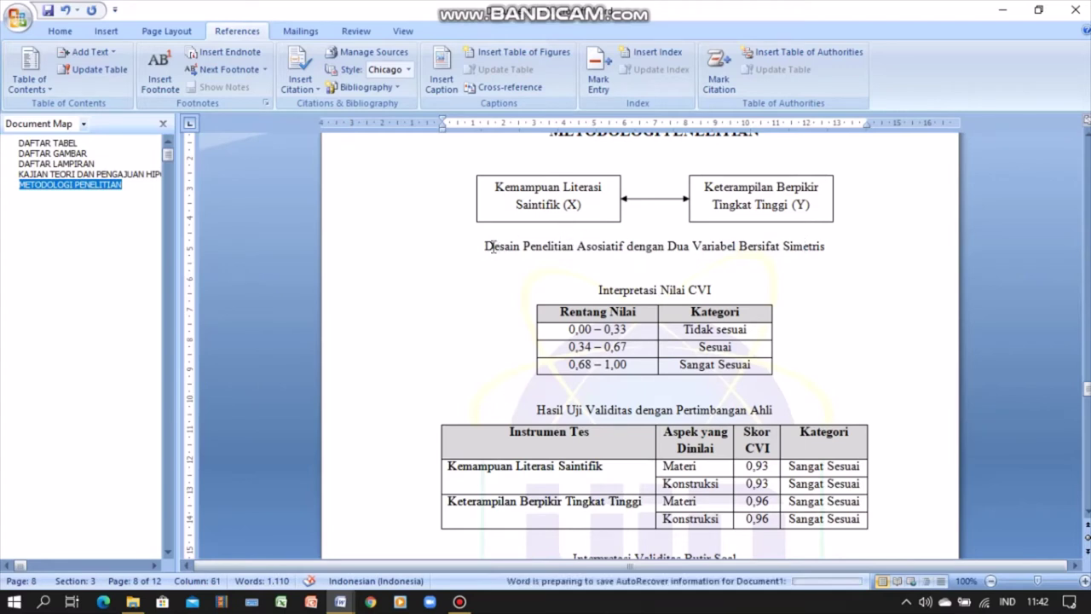
{"action": "left_click_drag", "start_coordinate": [484, 247], "coordinate": [812, 259]}
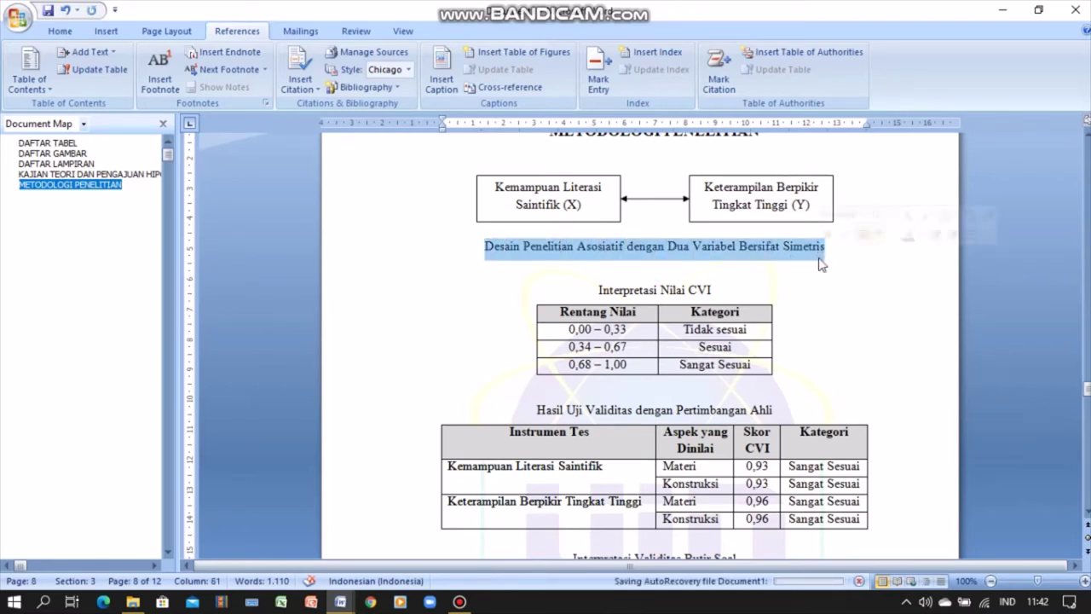
{"action": "key", "text": "Delete"}
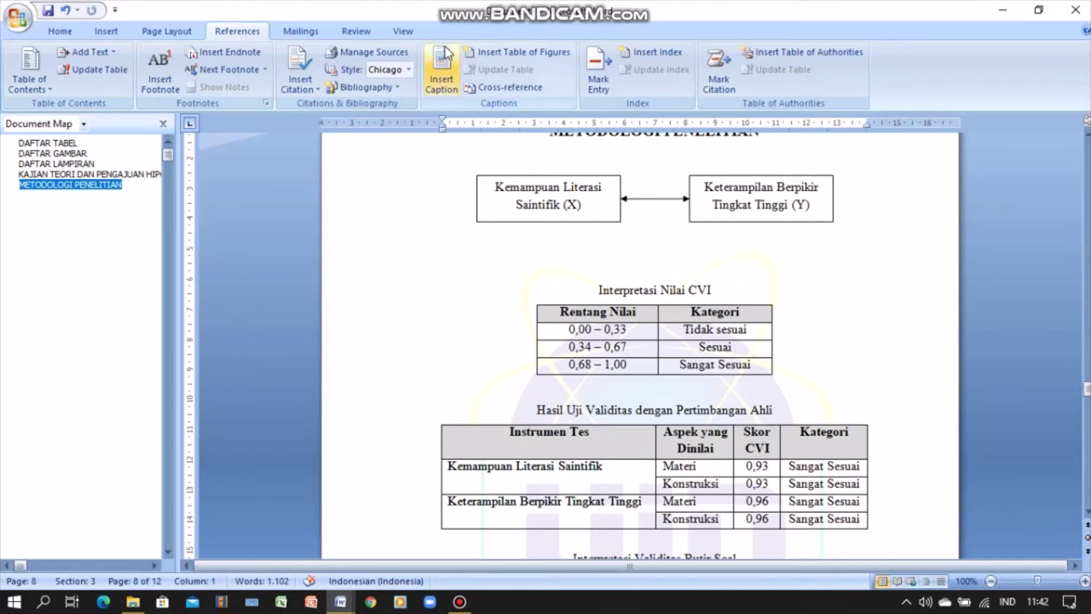
{"action": "left_click", "coordinate": [443, 65]}
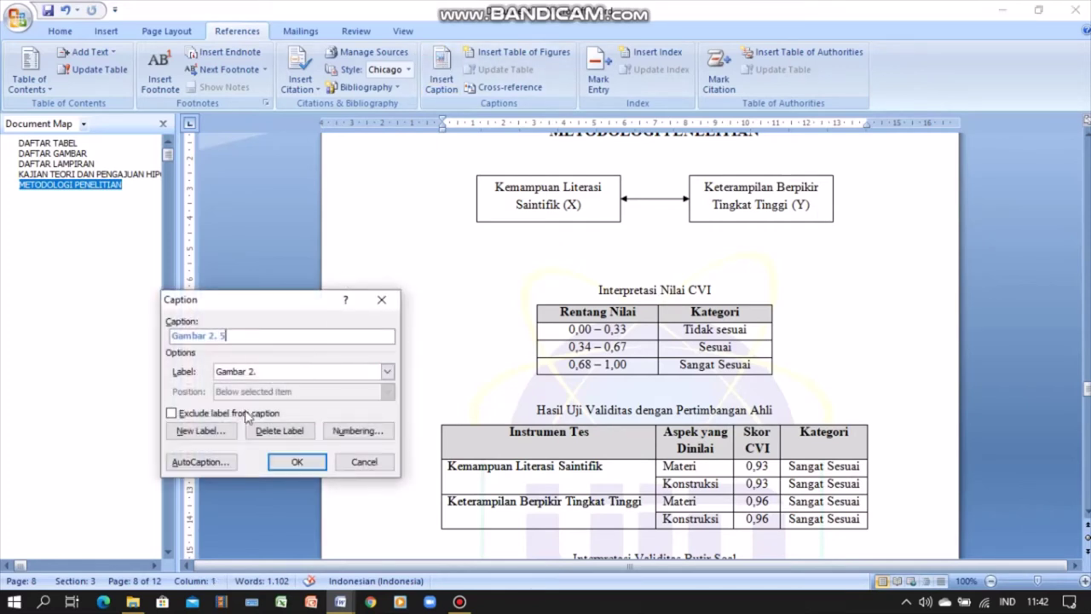
{"action": "left_click", "coordinate": [198, 431]}
{"action": "type", "text": "Gambar 3."}
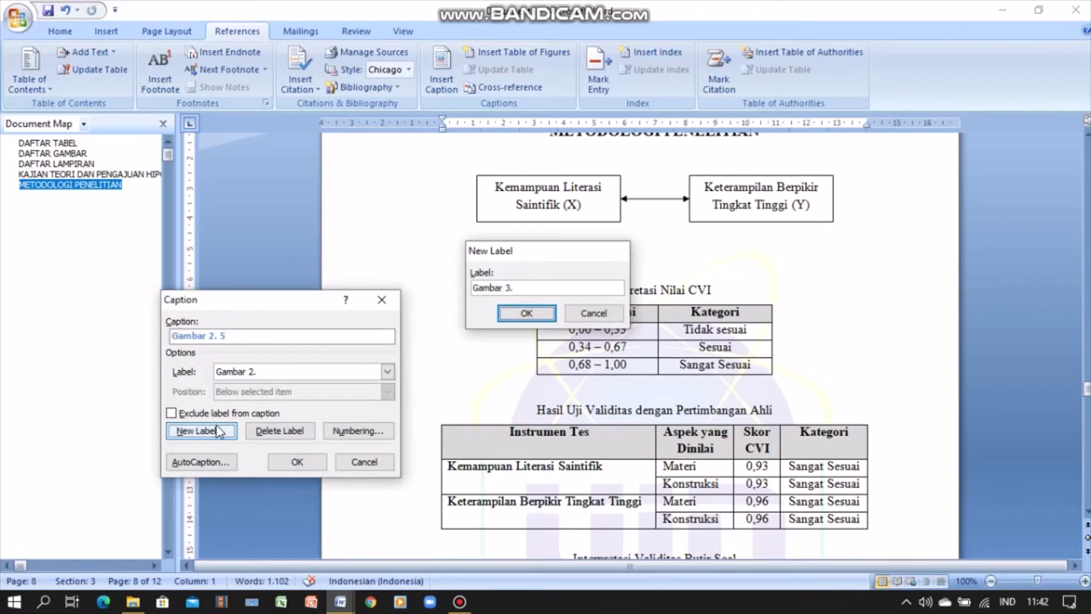
{"action": "key", "text": "Return"}
{"action": "key", "text": "Return"}
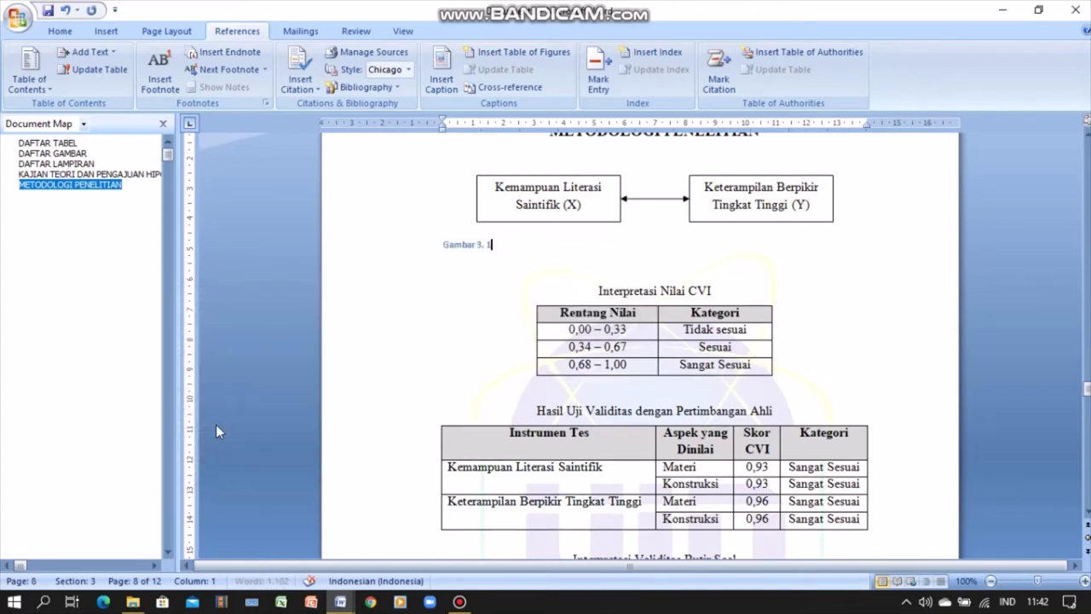
{"action": "key", "text": "BackSpace"}
{"action": "key", "text": "BackSpace"}
{"action": "key", "text": "BackSpace"}
{"action": "key", "text": "BackSpace"}
{"action": "key", "text": "BackSpace"}
{"action": "key", "text": "BackSpace"}
{"action": "key", "text": "BackSpace"}
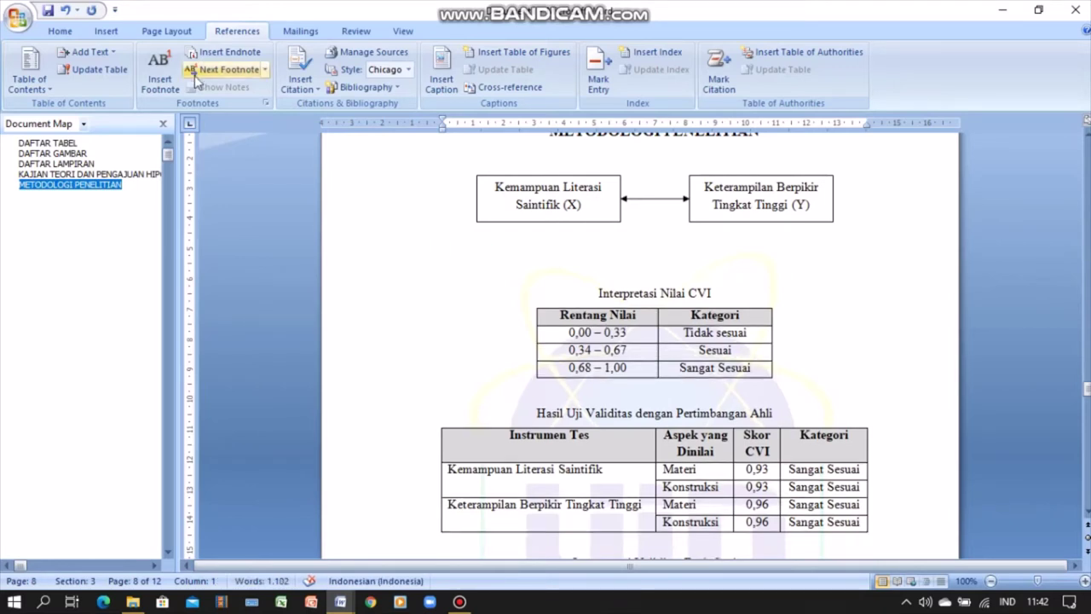
Step: Insert the centred caption 'Gambar 3. 1 Desain Penelitian Asosiatif dengan Dua Variabel Bersifat Simetris'
{"action": "left_click", "coordinate": [445, 86]}
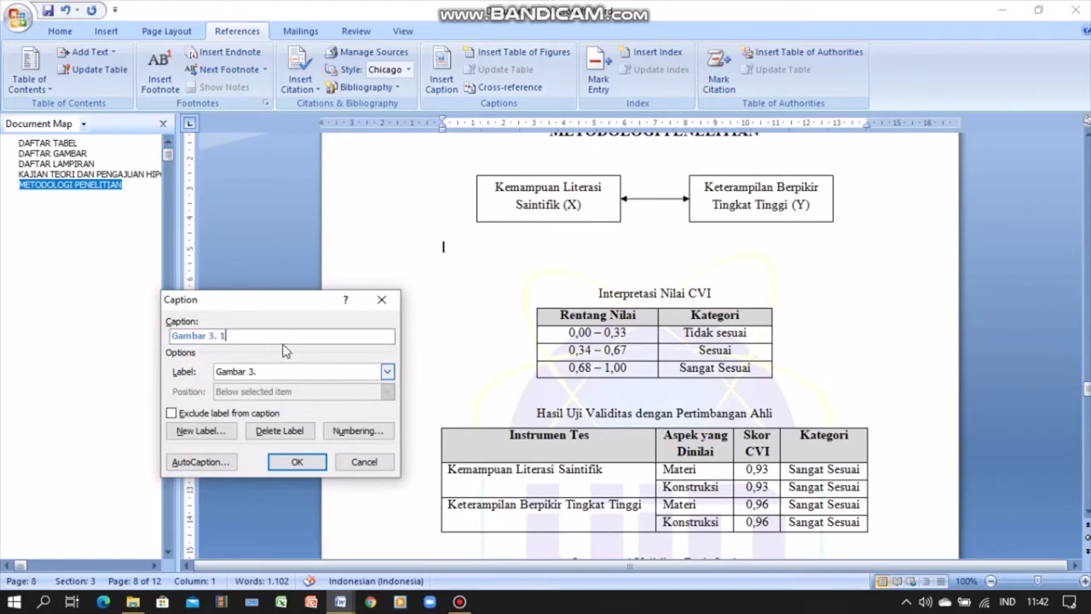
{"action": "key", "text": "ctrl+v"}
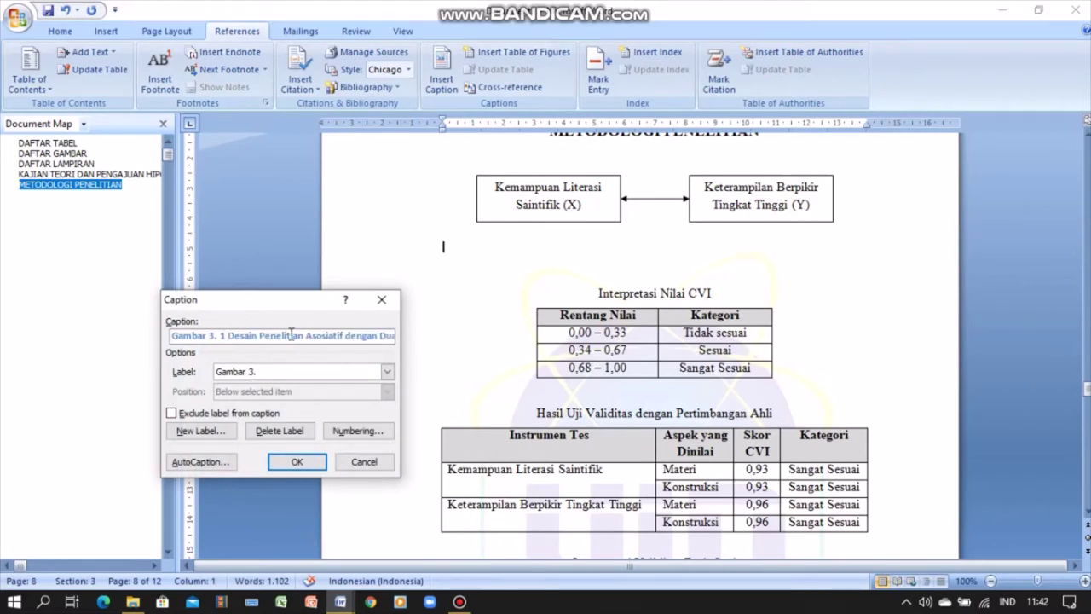
{"action": "key", "text": "Return"}
{"action": "key", "text": "ctrl+e"}
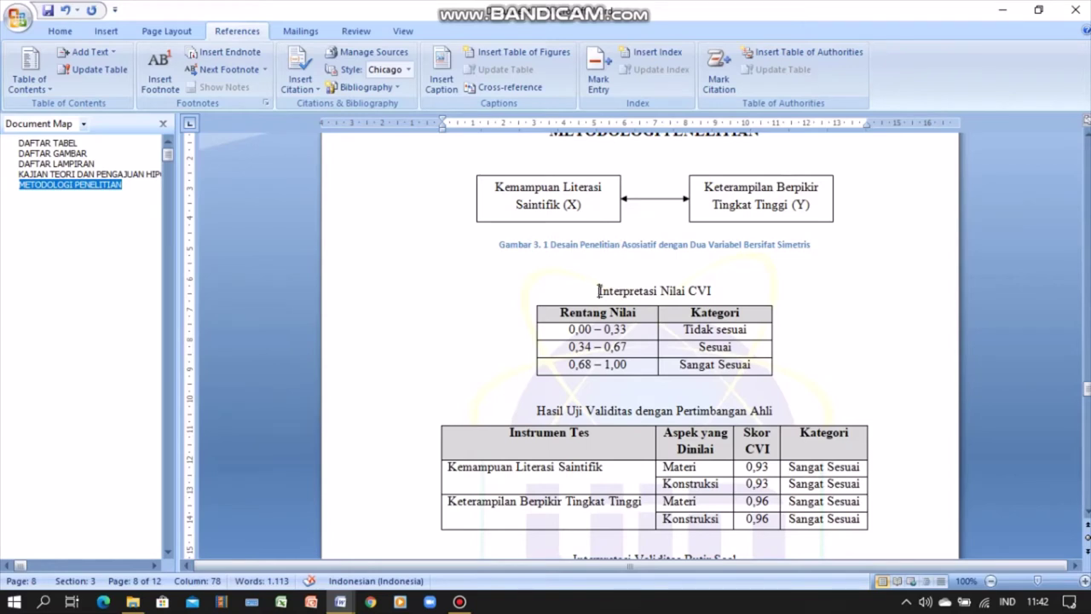
{"action": "left_click_drag", "start_coordinate": [599, 290], "coordinate": [715, 292]}
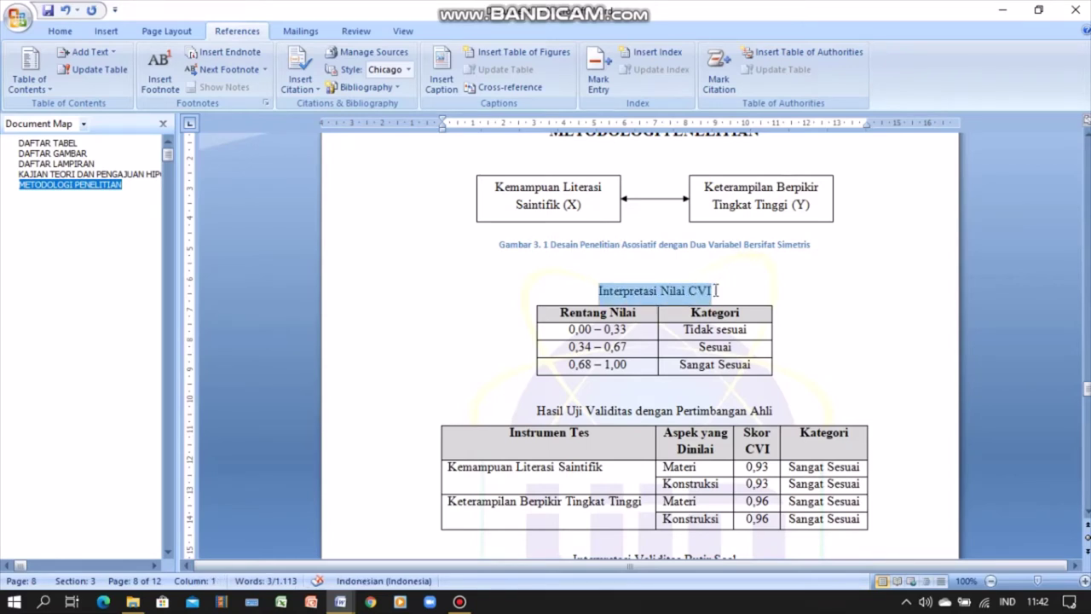
Step: Replace the Interpretasi Nilai CVI heading with the centred caption 'Tabel 3. 1 Interpretasi Nilai CVI' under a new 'Tabel 3.' label
{"action": "key", "text": "Delete"}
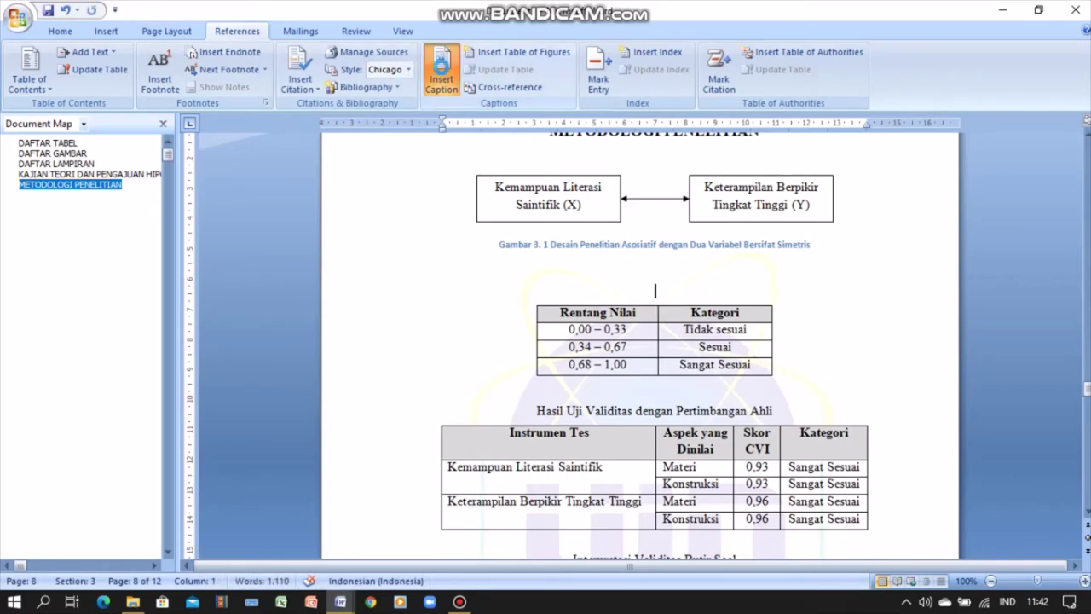
{"action": "left_click", "coordinate": [441, 68]}
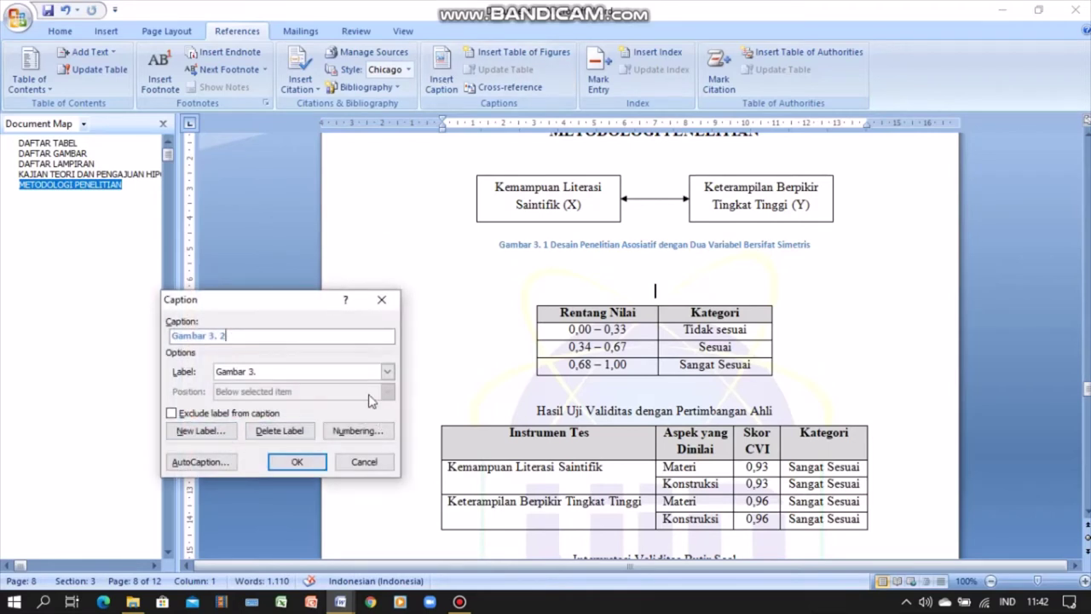
{"action": "left_click", "coordinate": [209, 435]}
{"action": "type", "text": "Tabel 3."}
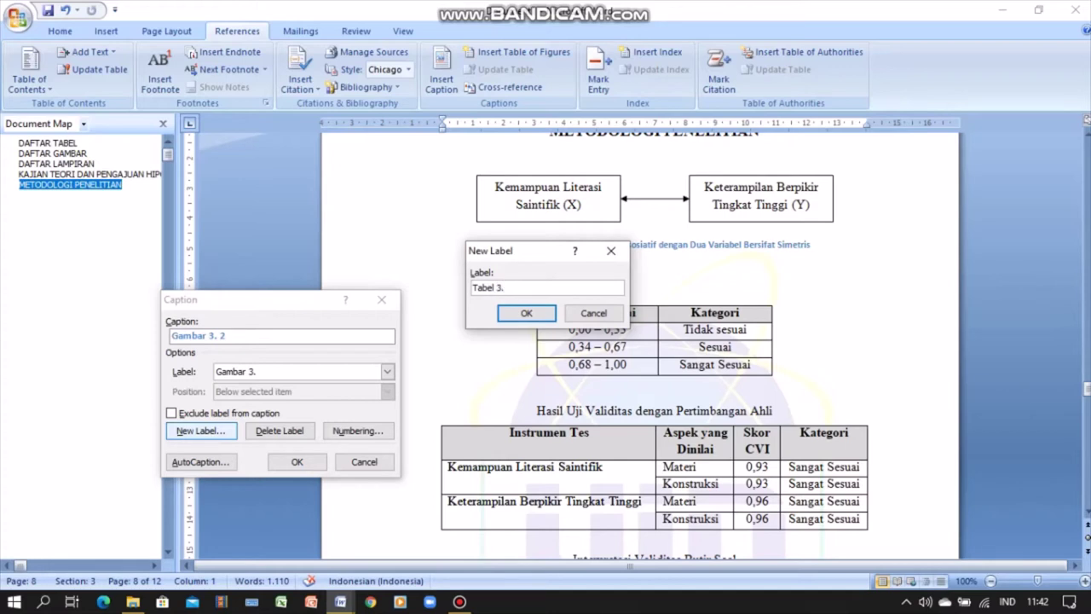
{"action": "key", "text": "Return"}
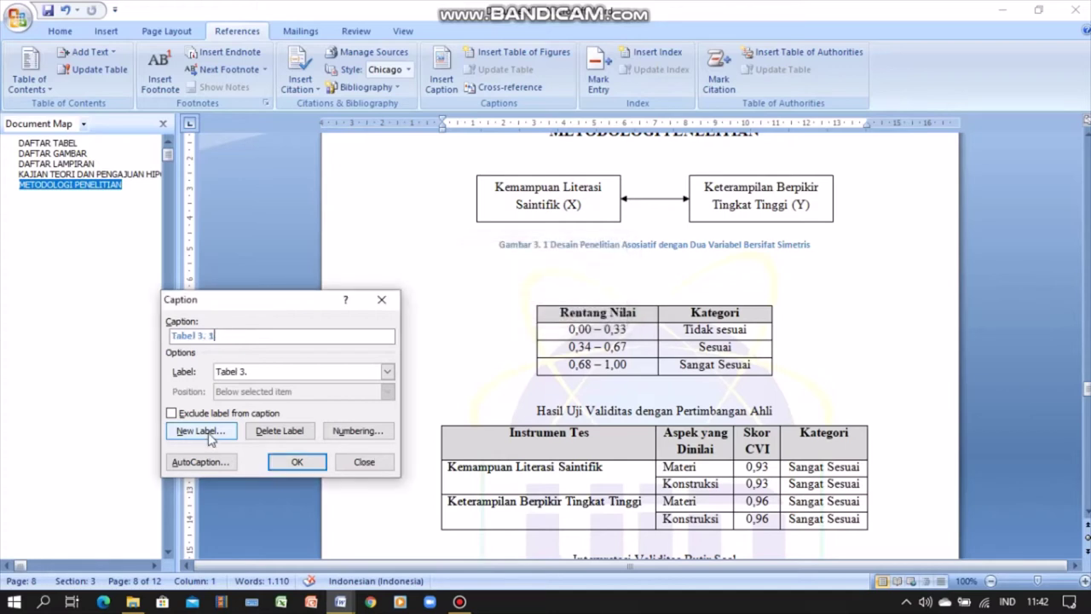
{"action": "type", "text": " Interpretasi Nilai CVI"}
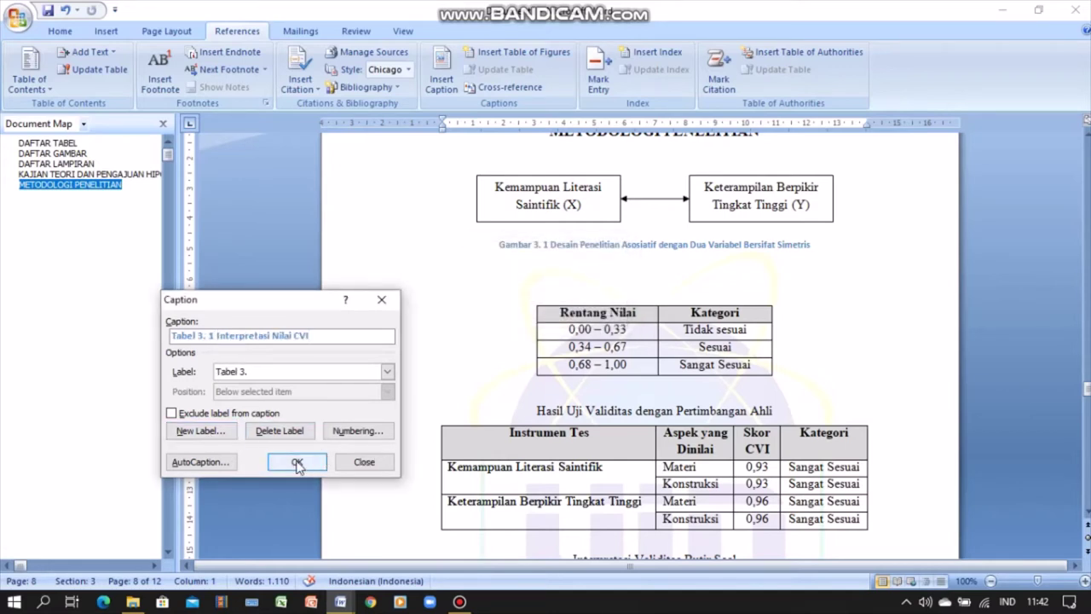
{"action": "left_click", "coordinate": [296, 461]}
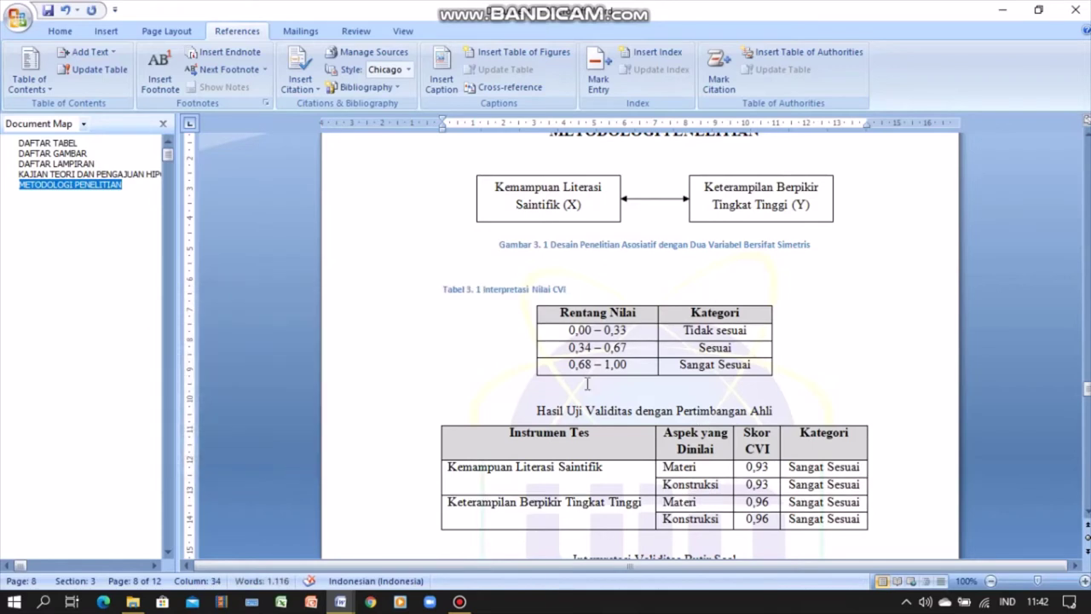
{"action": "key", "text": "ctrl+e"}
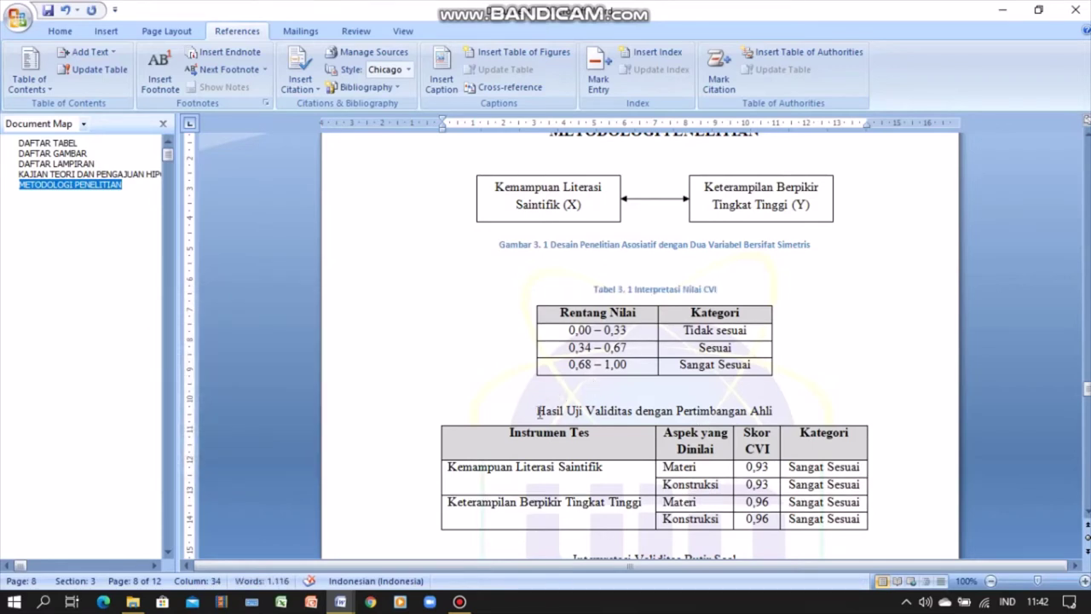
Step: Replace the 'Hasil Uji Validitas dengan Pertimbangan Ahli' heading with the caption Tabel 3. 2
{"action": "left_click_drag", "start_coordinate": [538, 411], "coordinate": [772, 411]}
{"action": "key", "text": "ctrl+c"}
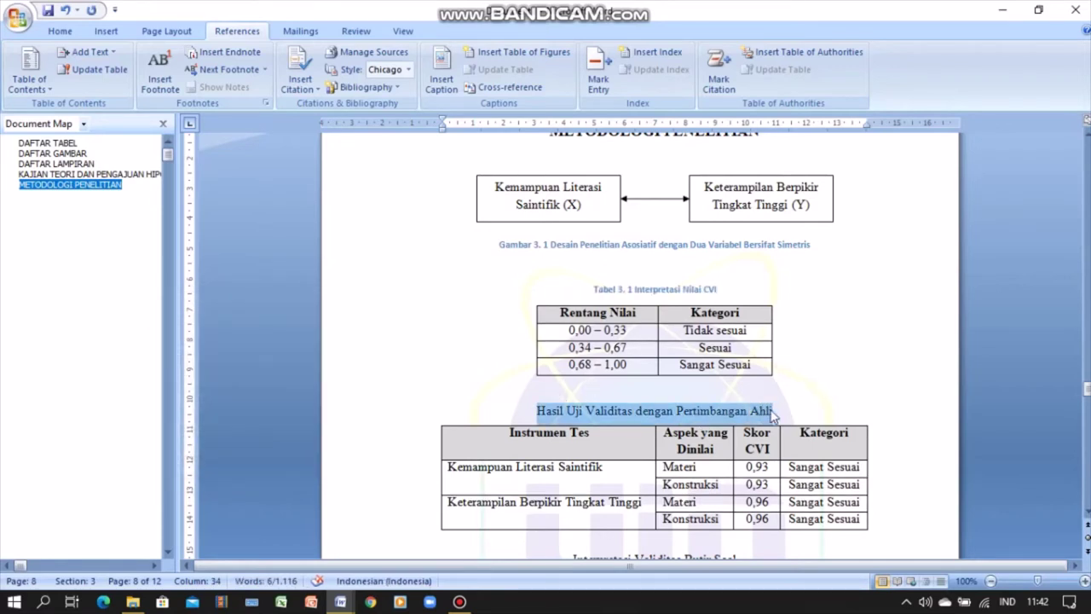
{"action": "key", "text": "Delete"}
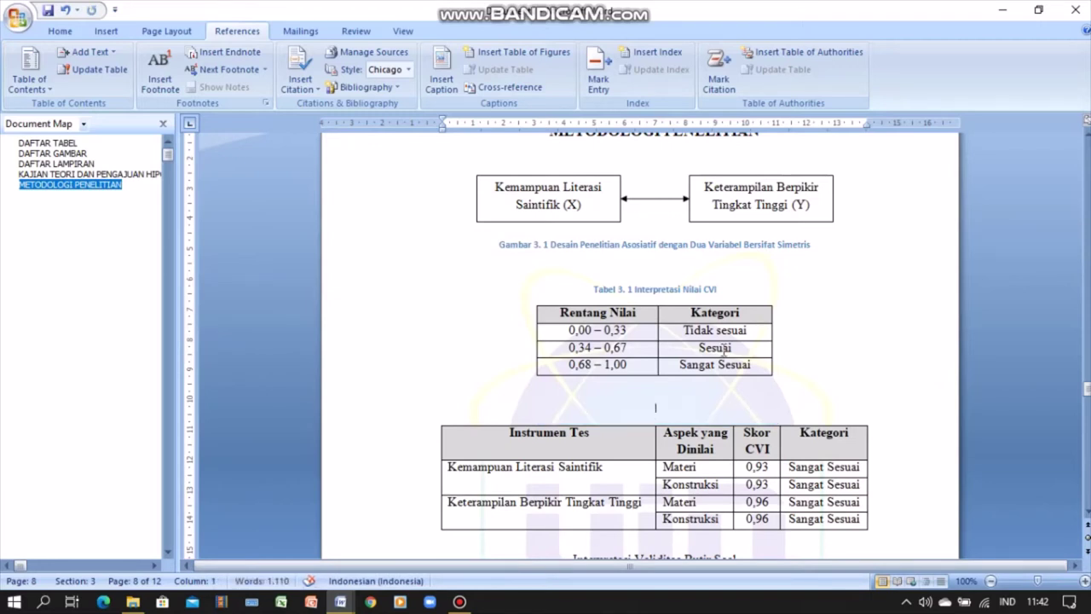
{"action": "left_click", "coordinate": [451, 76]}
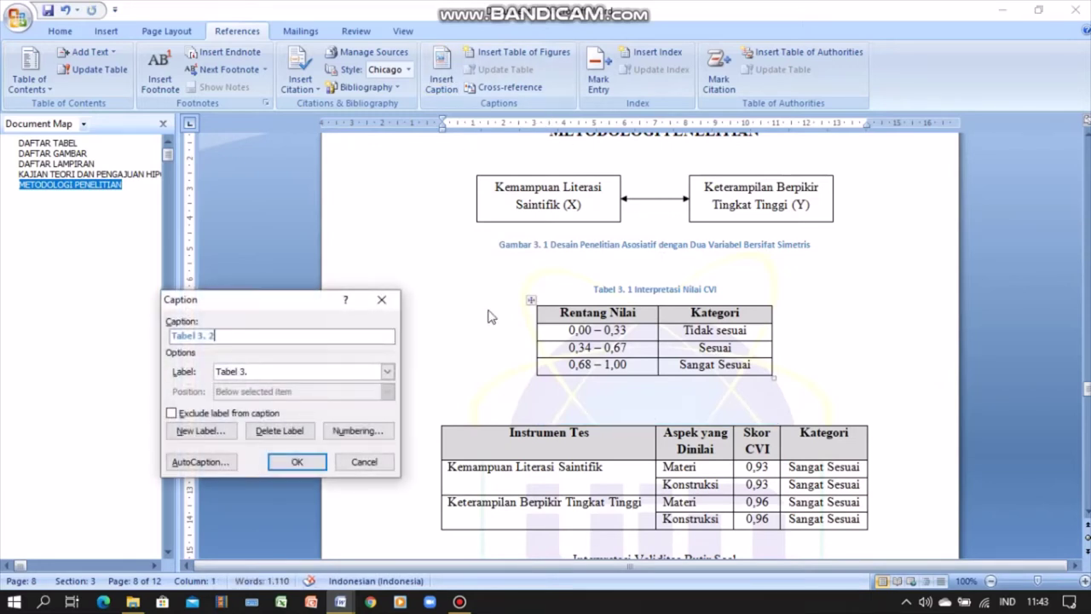
{"action": "key", "text": "ctrl+v"}
{"action": "key", "text": "Return"}
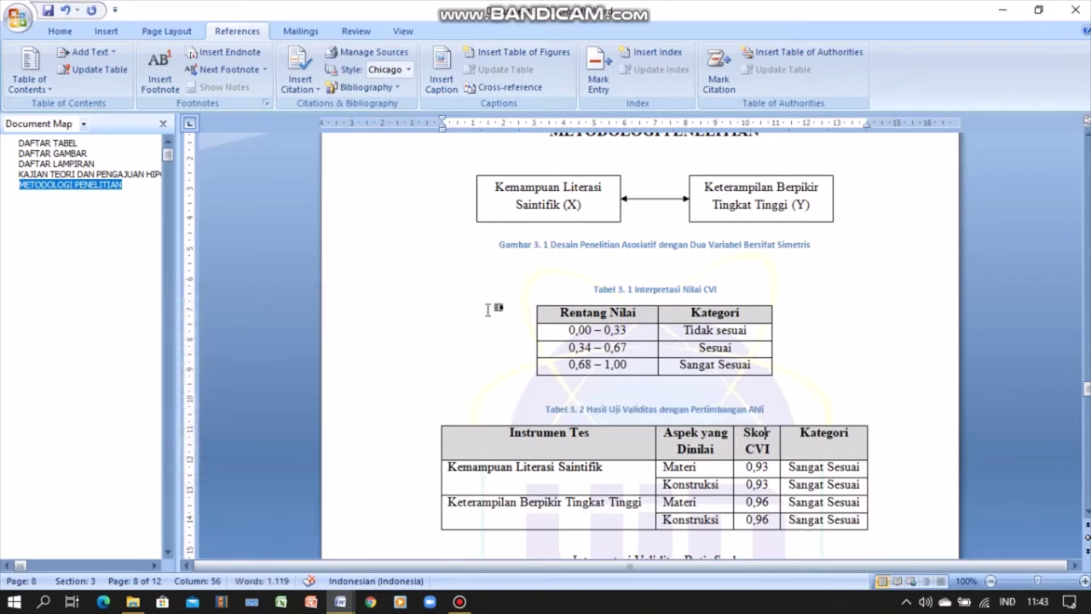
Step: Replace the 'Interpretasi Validitas Butir Soal' title with the caption Tabel 3. 3
{"action": "key", "text": "Down"}
{"action": "key", "text": "Down"}
{"action": "key", "text": "Down"}
{"action": "key", "text": "Down"}
{"action": "key", "text": "Down"}
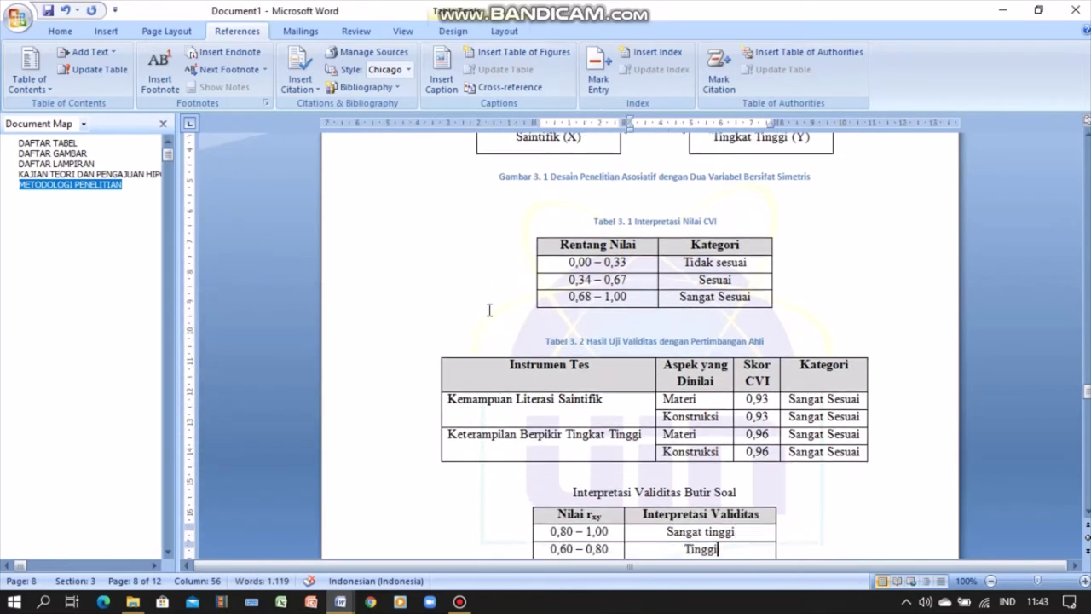
{"action": "key", "text": "Down"}
{"action": "key", "text": "Down"}
{"action": "key", "text": "Down"}
{"action": "key", "text": "Down"}
{"action": "key", "text": "Down"}
{"action": "left_click", "coordinate": [488, 309]}
{"action": "scroll", "coordinate": [489, 310], "scroll_direction": "up", "scroll_amount": 3}
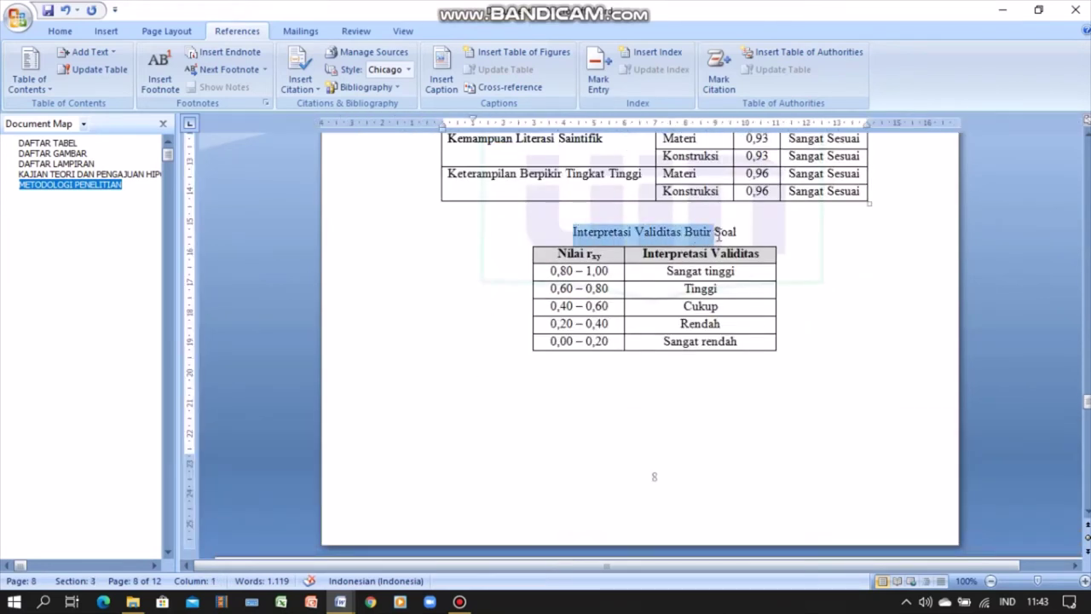
{"action": "left_click_drag", "start_coordinate": [589, 231], "coordinate": [729, 239]}
{"action": "key", "text": "ctrl+c"}
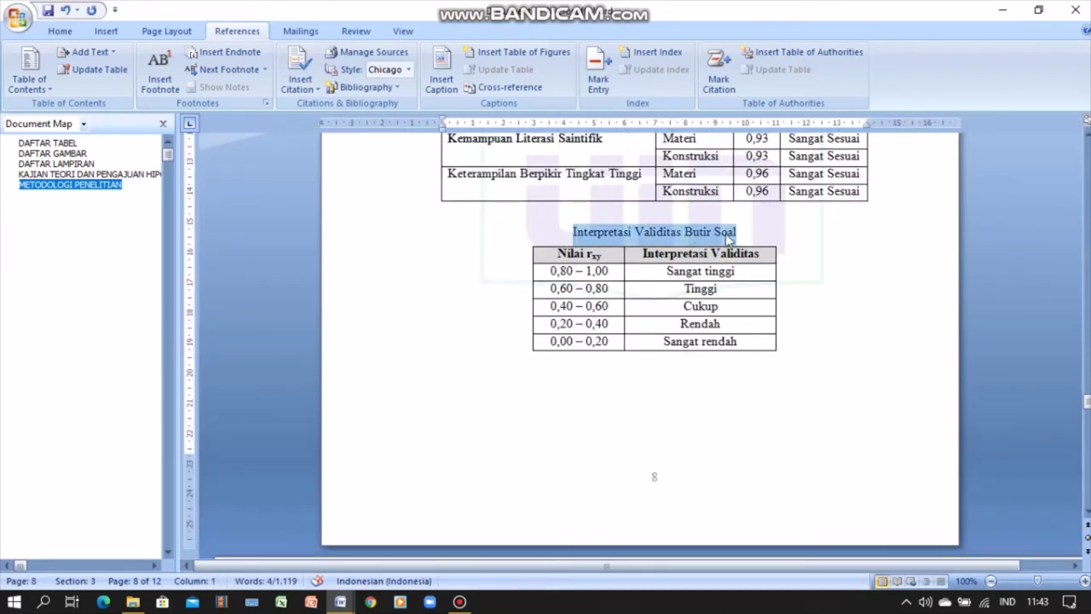
{"action": "key", "text": "Delete"}
{"action": "left_click", "coordinate": [443, 77]}
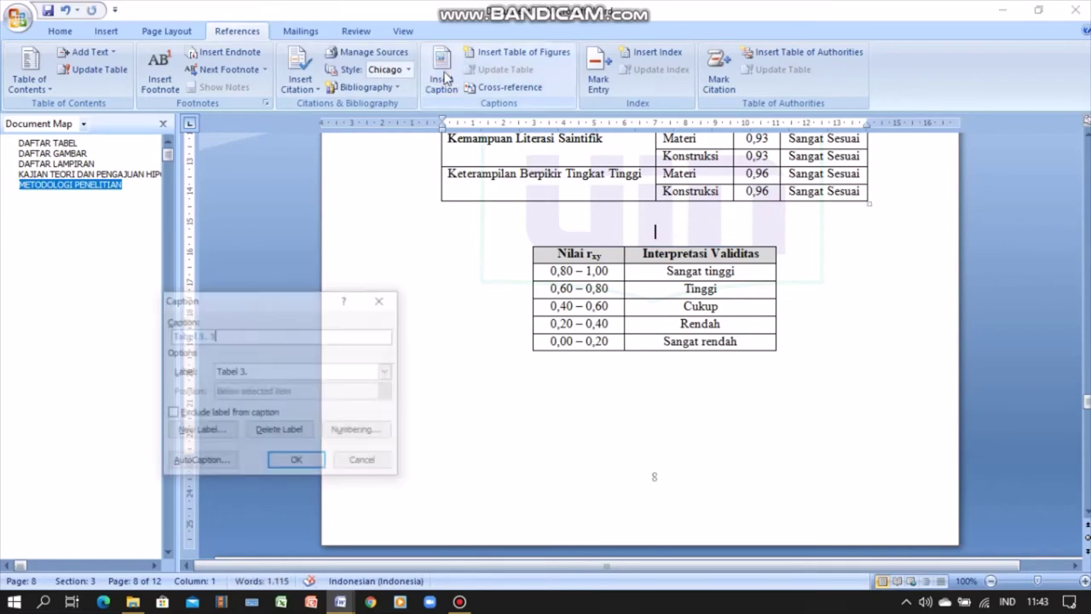
{"action": "key", "text": "ctrl+v"}
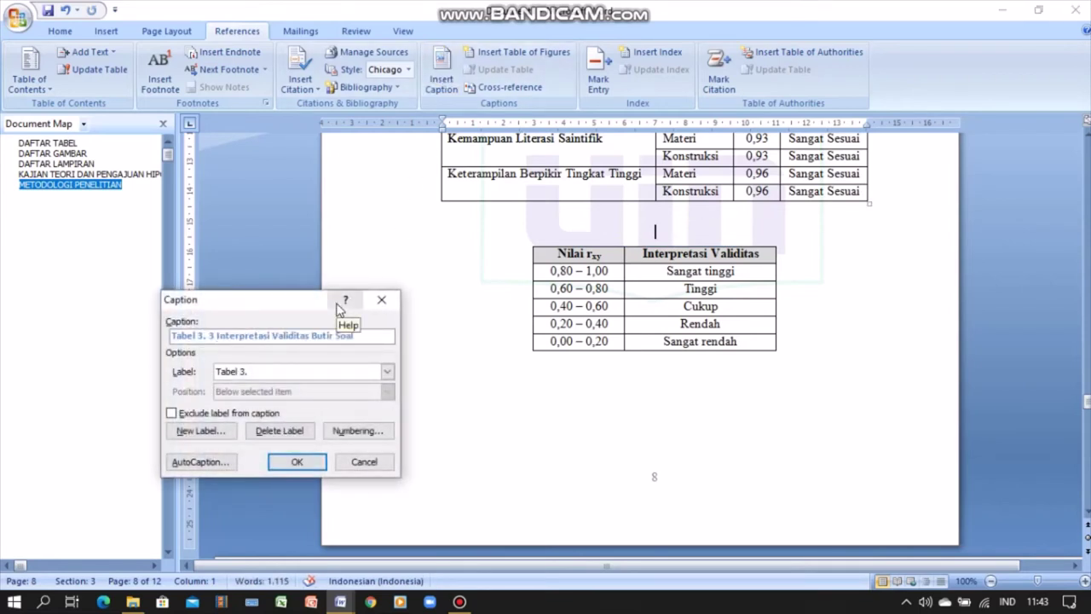
{"action": "left_click", "coordinate": [296, 464]}
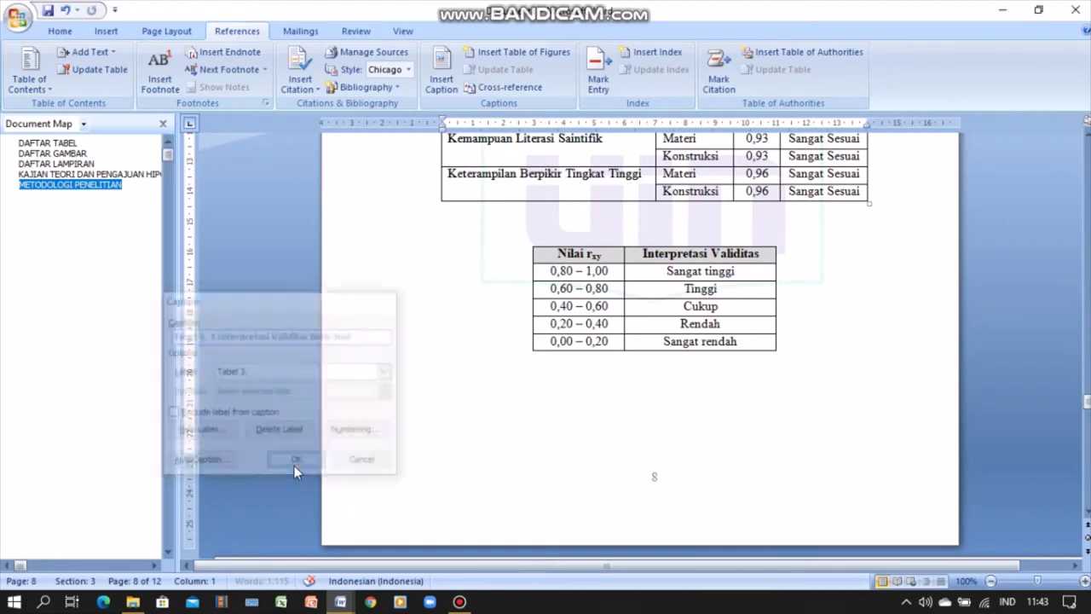
Step: Delete the Kisi-kisi heading and insert 'Lampiran 1 Kisi-kisi Instrumen Tes Kemampuan Literasi Saintifik' with a new 'Lampiran' label
{"action": "key", "text": "Page_Down"}
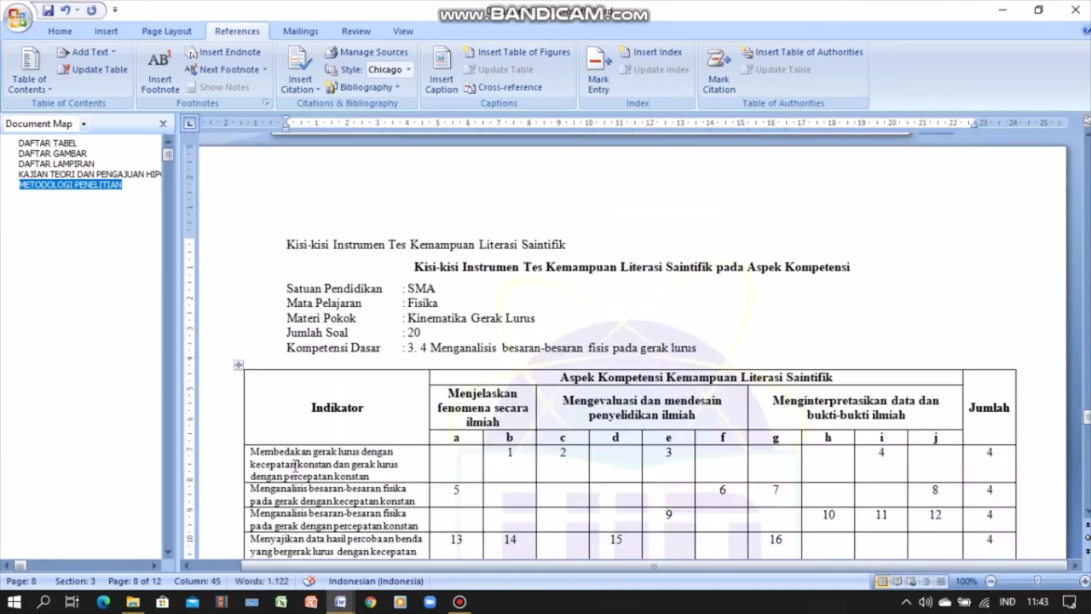
{"action": "left_click_drag", "start_coordinate": [284, 244], "coordinate": [564, 247]}
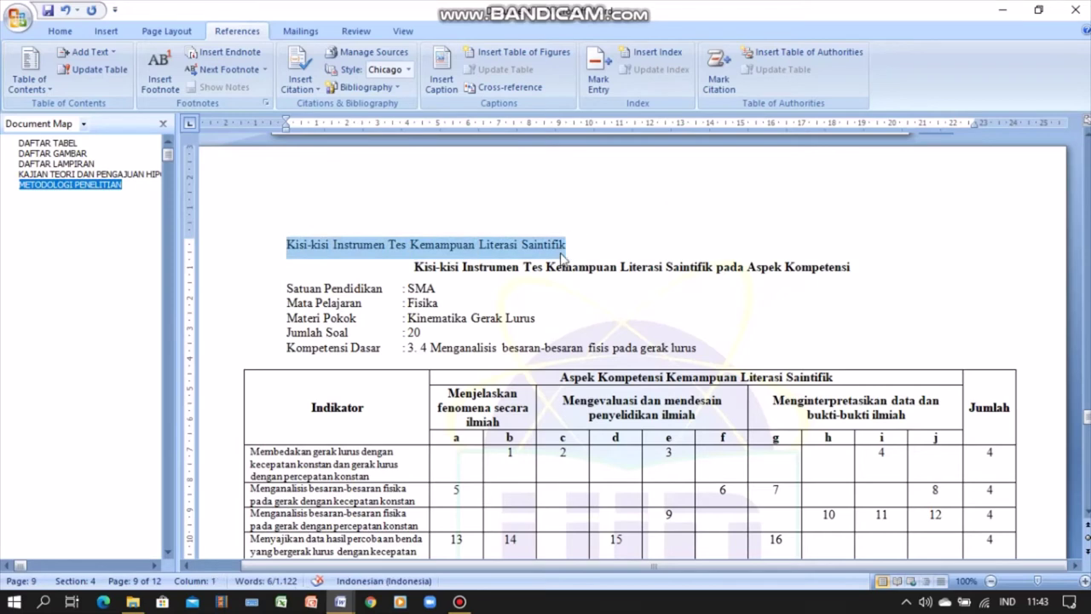
{"action": "key", "text": "Delete"}
{"action": "left_click", "coordinate": [442, 72]}
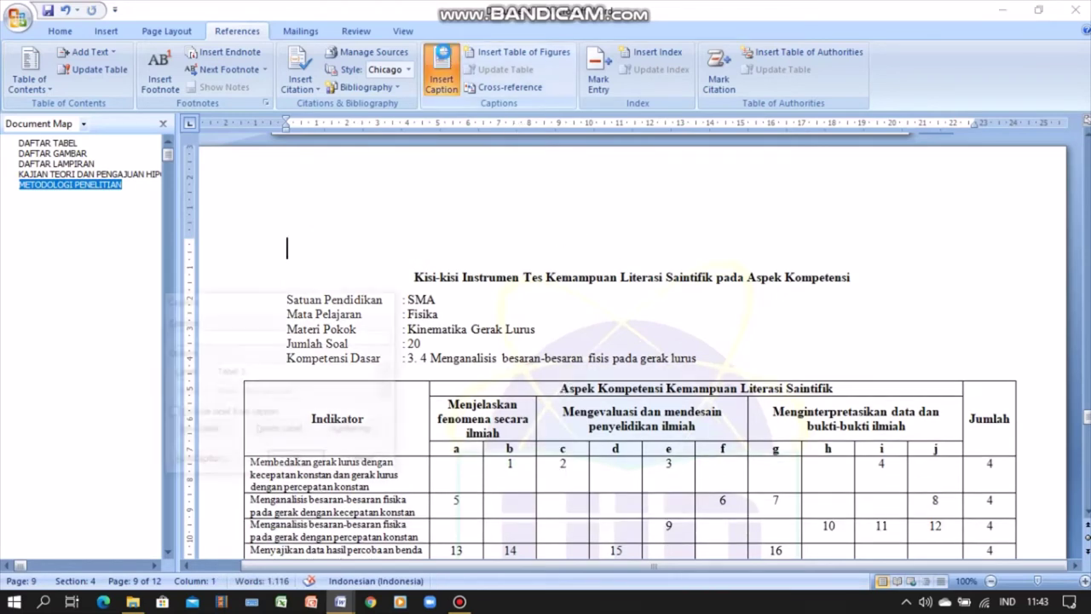
{"action": "left_click", "coordinate": [200, 432]}
{"action": "type", "text": "Lampiran"}
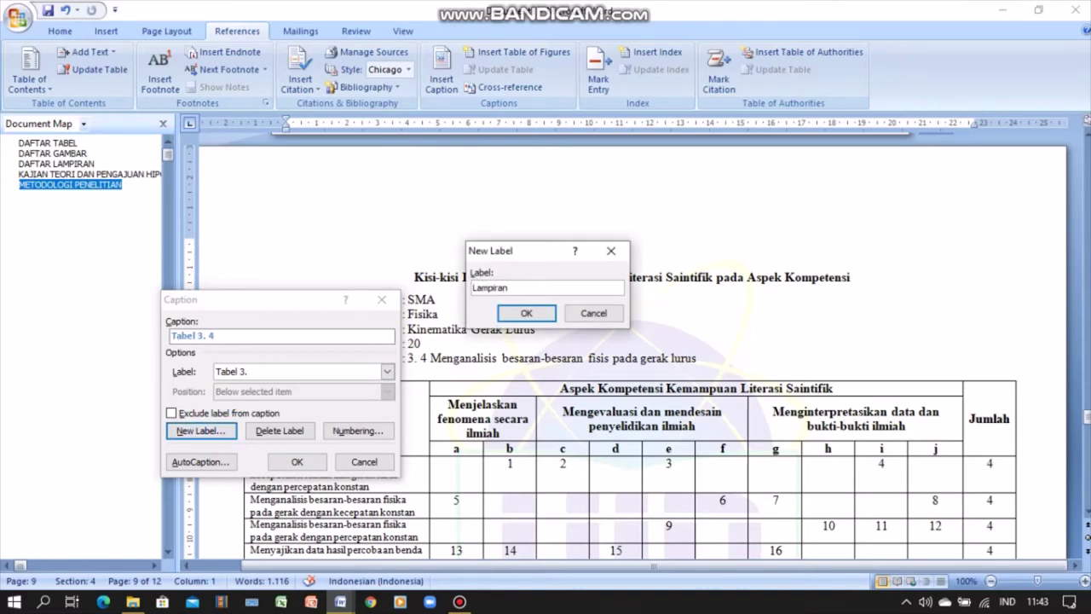
{"action": "key", "text": "Return"}
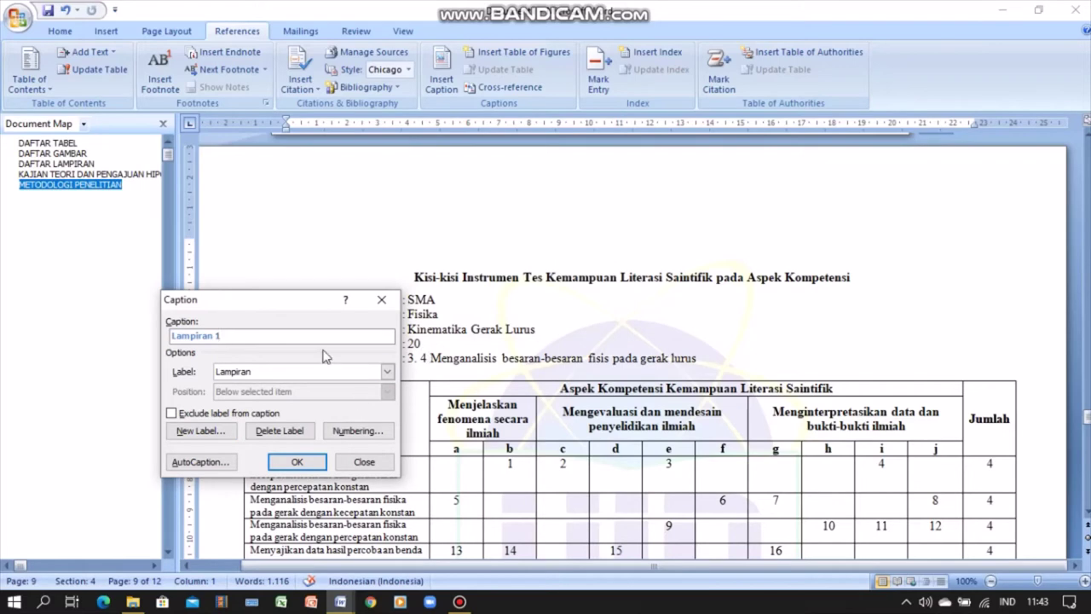
{"action": "type", "text": "Kisi-kisi Instrumen Tes Kemampuan Literasi Saintifik"}
{"action": "key", "text": "Return"}
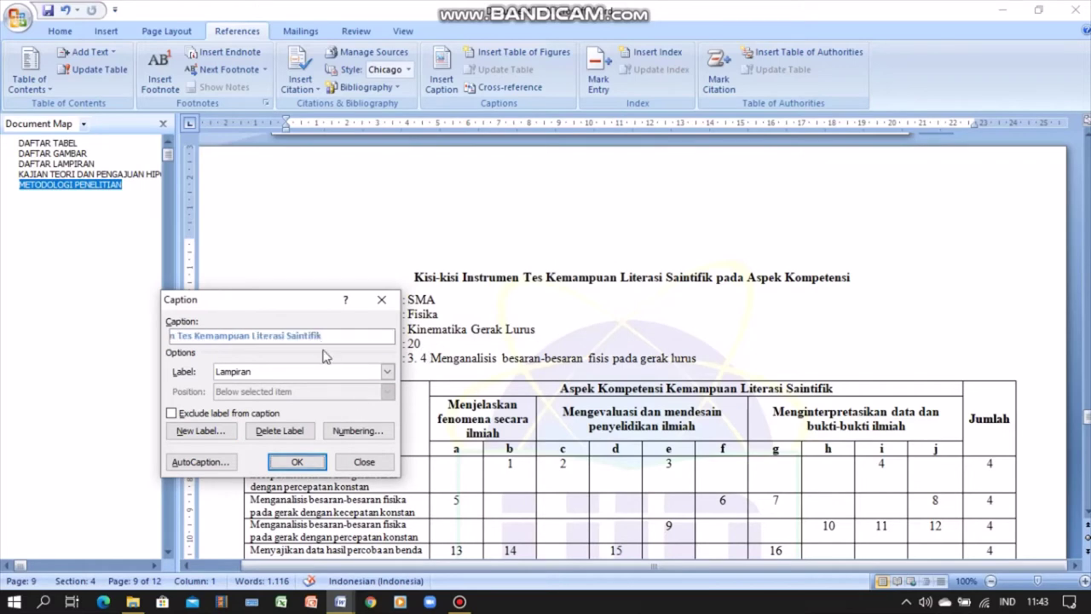
{"action": "scroll", "coordinate": [324, 349], "scroll_direction": "down", "scroll_amount": 2}
Step: Swap the page-11 plain title for the caption 'Lampiran 2 Kisi-kisi Instrumen Tes Keterampilan Berpikir Tingkat Tinggi'
{"action": "scroll", "coordinate": [324, 350], "scroll_direction": "down", "scroll_amount": 6}
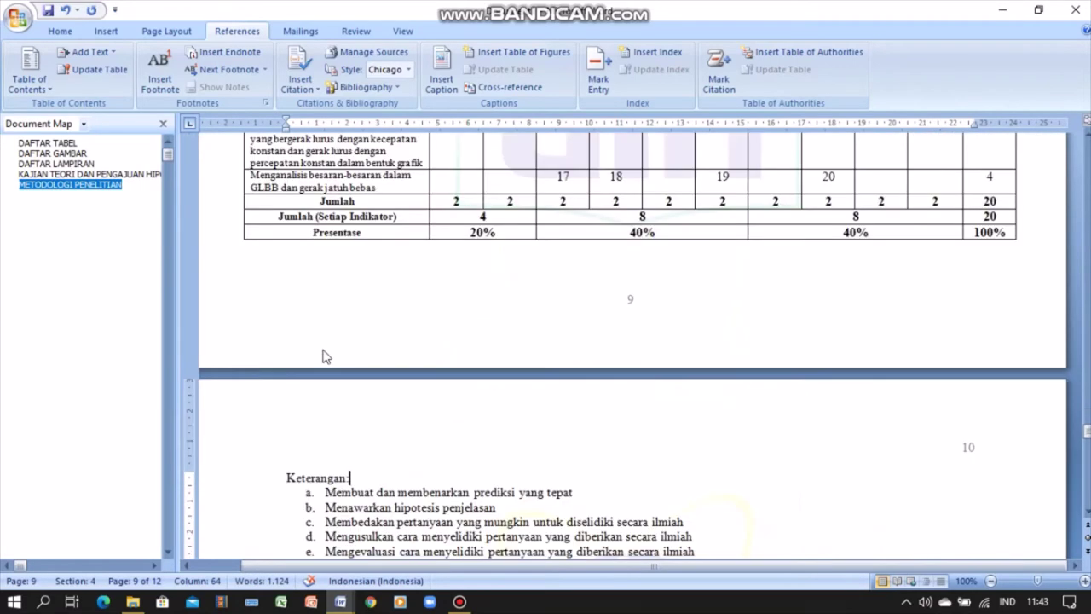
{"action": "scroll", "coordinate": [324, 350], "scroll_direction": "down", "scroll_amount": 6}
{"action": "scroll", "coordinate": [324, 350], "scroll_direction": "down", "scroll_amount": 2}
{"action": "scroll", "coordinate": [324, 350], "scroll_direction": "down", "scroll_amount": 6}
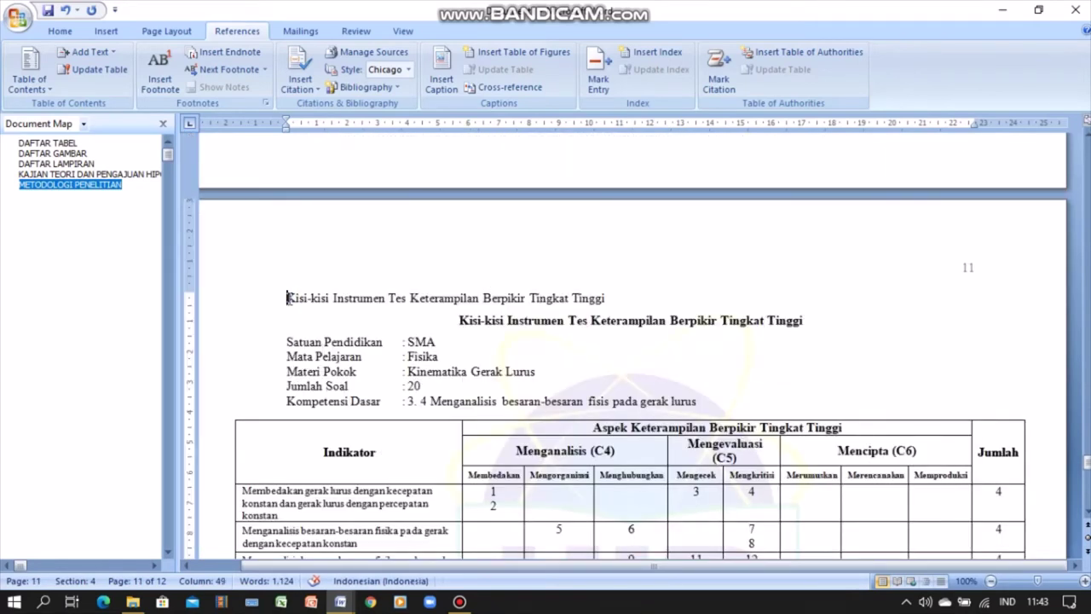
{"action": "left_click_drag", "start_coordinate": [288, 298], "coordinate": [599, 293]}
{"action": "key", "text": "ctrl+c"}
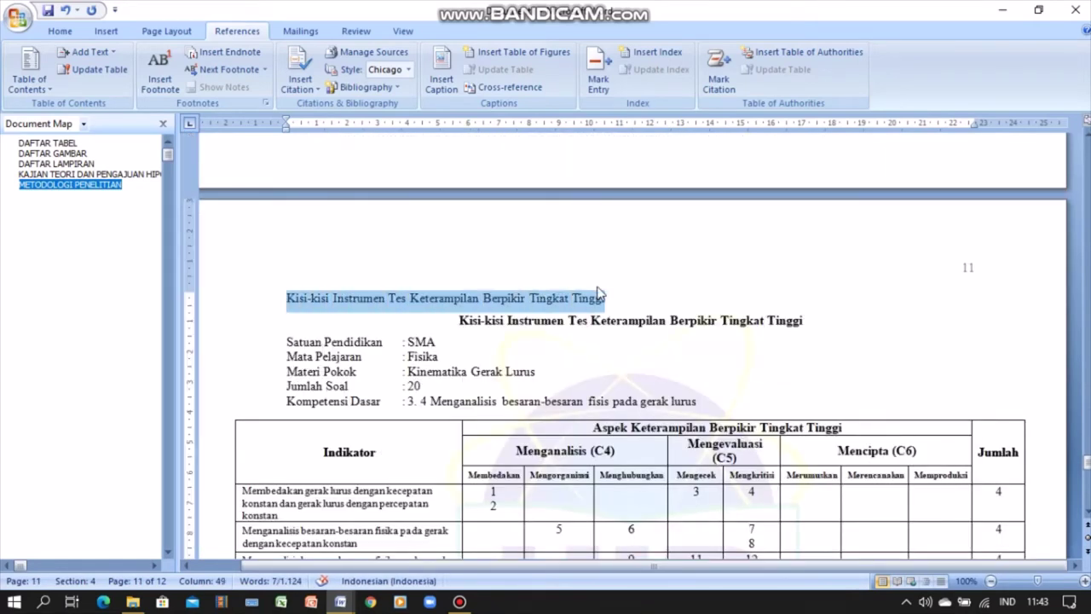
{"action": "key", "text": "Delete"}
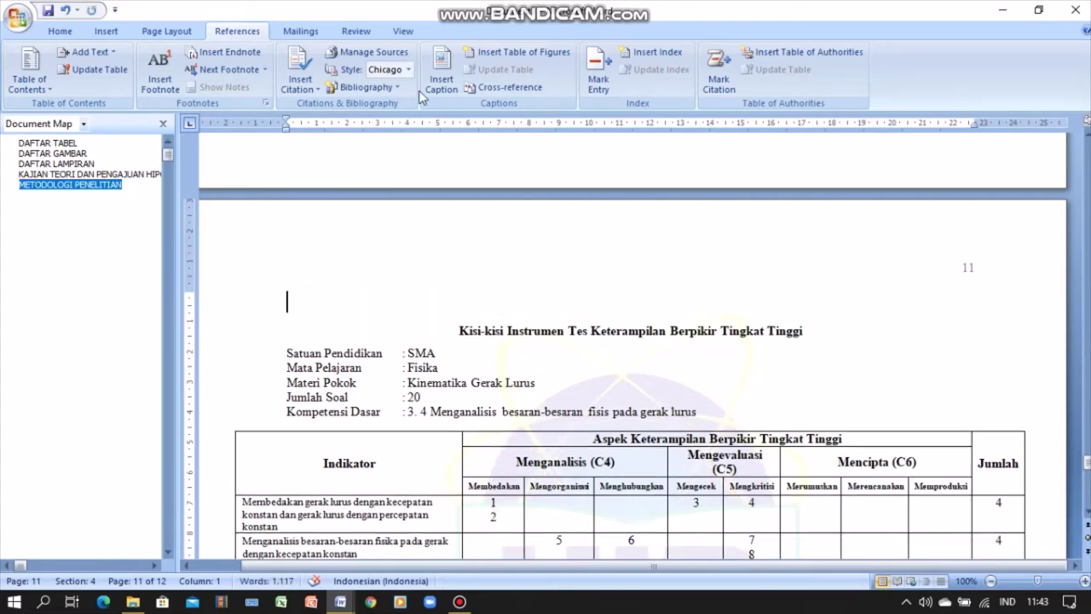
{"action": "left_click", "coordinate": [441, 73]}
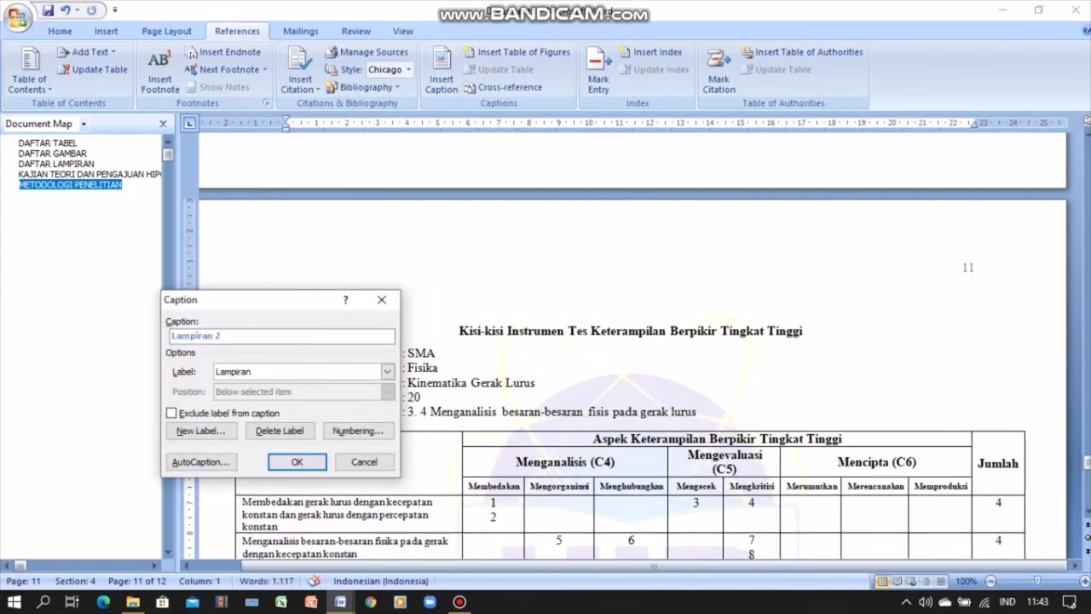
{"action": "key", "text": "ctrl+v"}
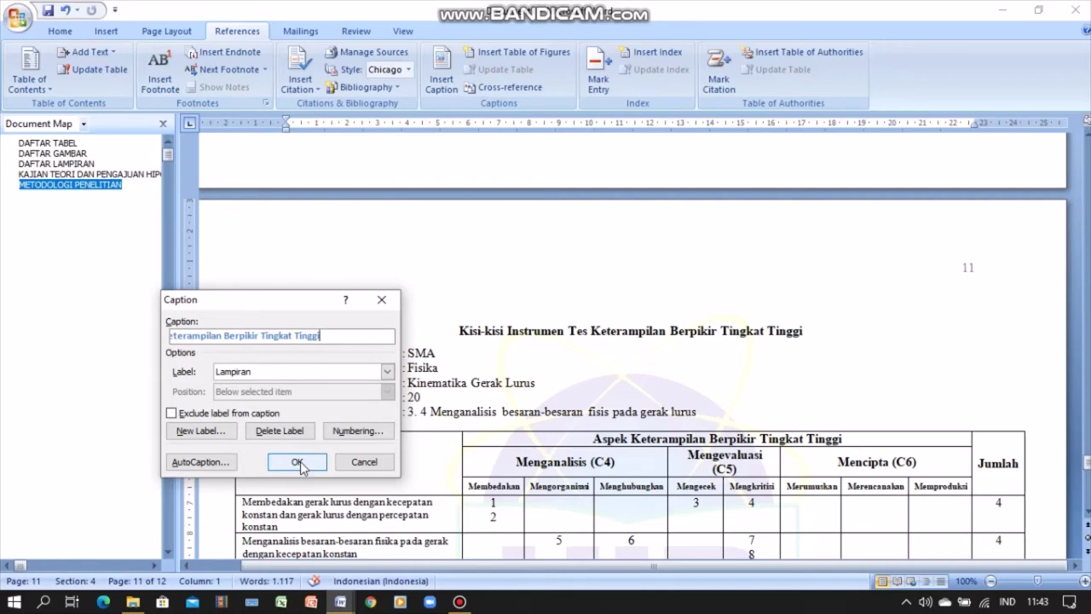
{"action": "left_click", "coordinate": [297, 462]}
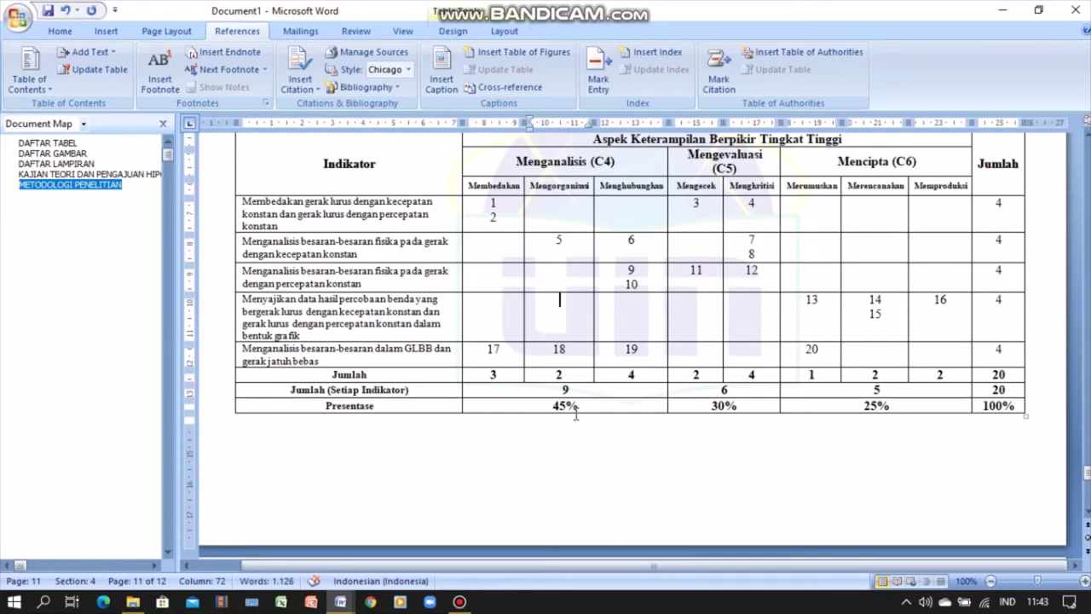
{"action": "scroll", "coordinate": [576, 418], "scroll_direction": "up", "scroll_amount": 3}
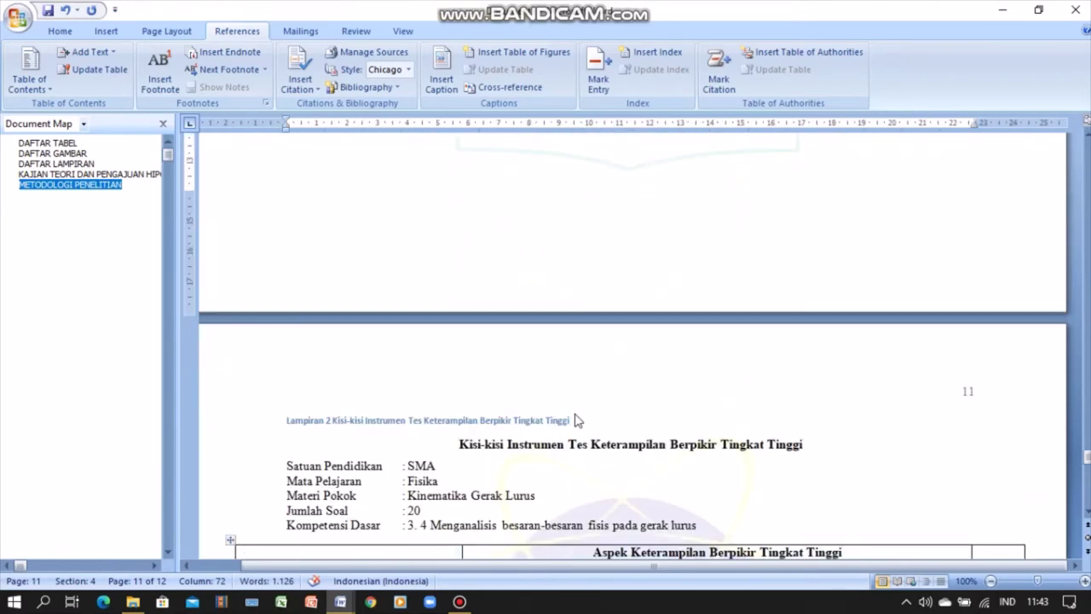
Step: Insert a table of figures under DAFTAR TABEL listing the Tabel 2. captions
{"action": "left_click", "coordinate": [48, 144]}
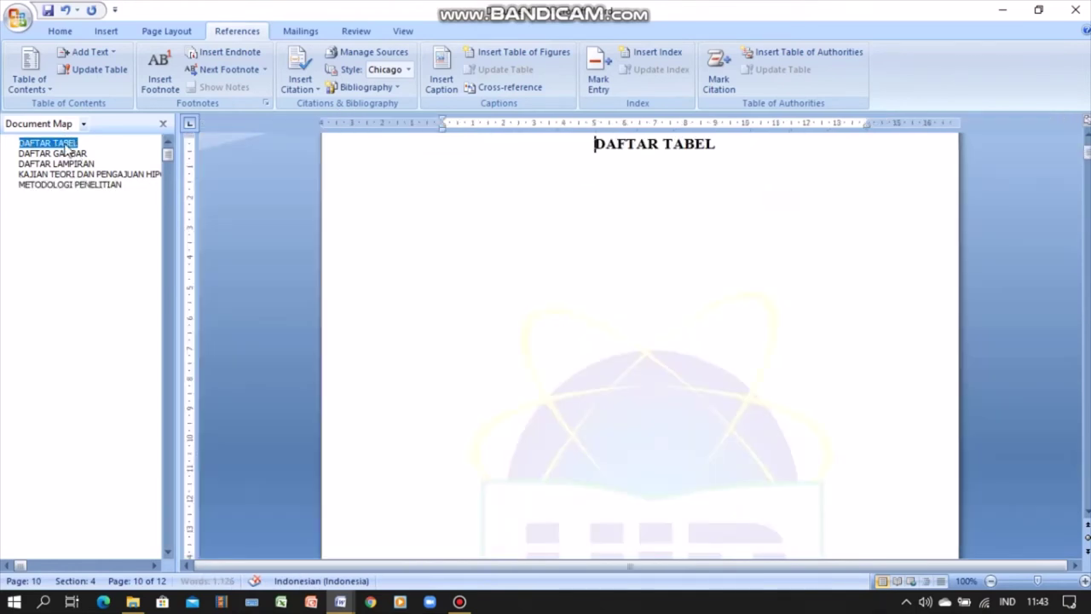
{"action": "double_click", "coordinate": [618, 189]}
{"action": "left_click", "coordinate": [499, 173]}
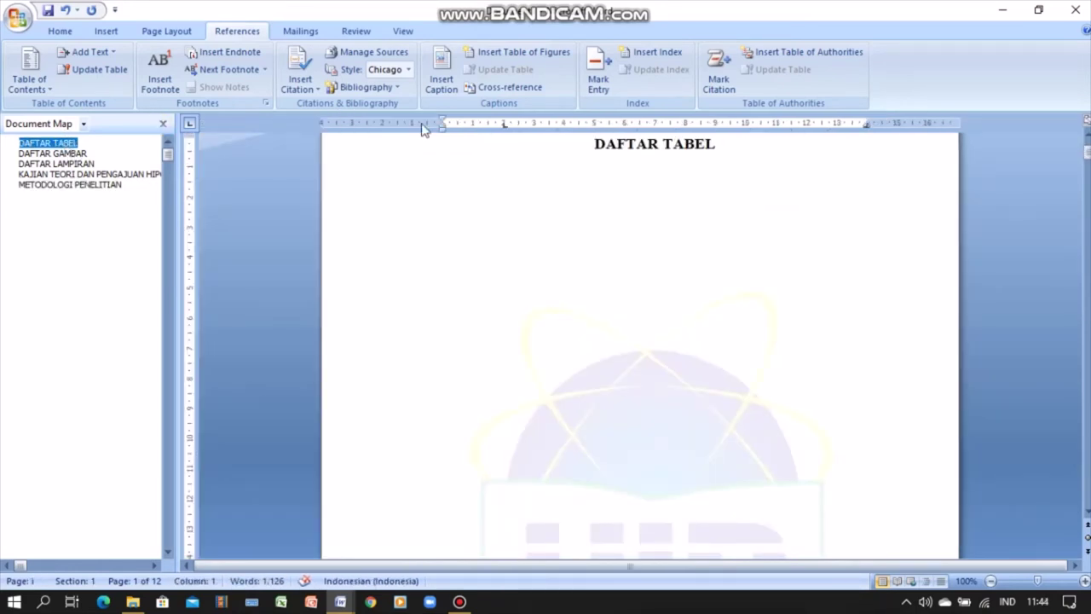
{"action": "left_click", "coordinate": [492, 52]}
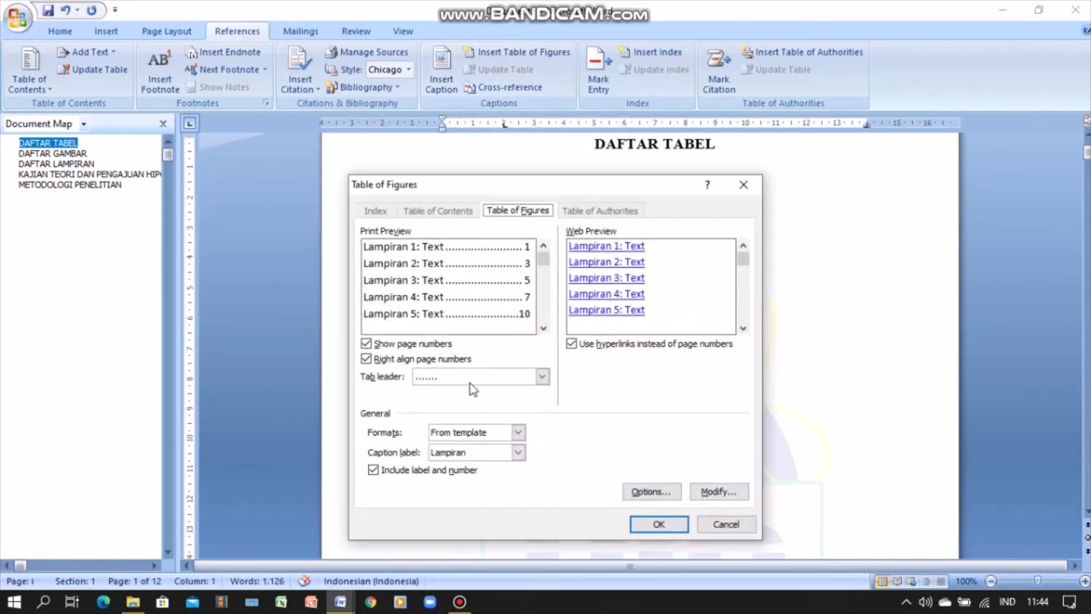
{"action": "left_click", "coordinate": [517, 453]}
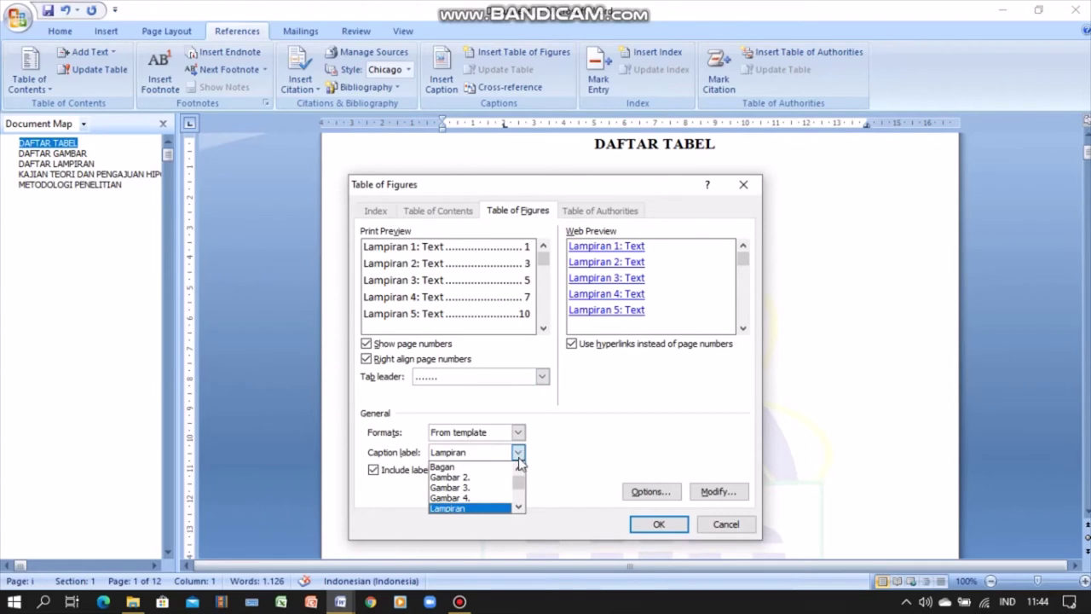
{"action": "scroll", "coordinate": [516, 482], "scroll_direction": "down", "scroll_amount": 2}
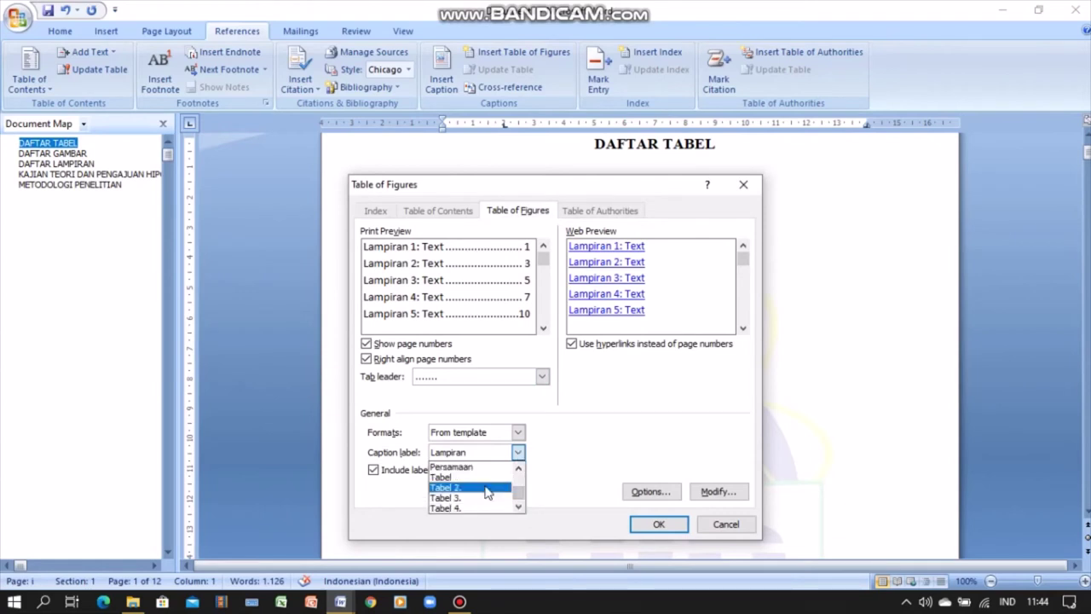
{"action": "left_click", "coordinate": [487, 489]}
{"action": "left_click", "coordinate": [659, 525]}
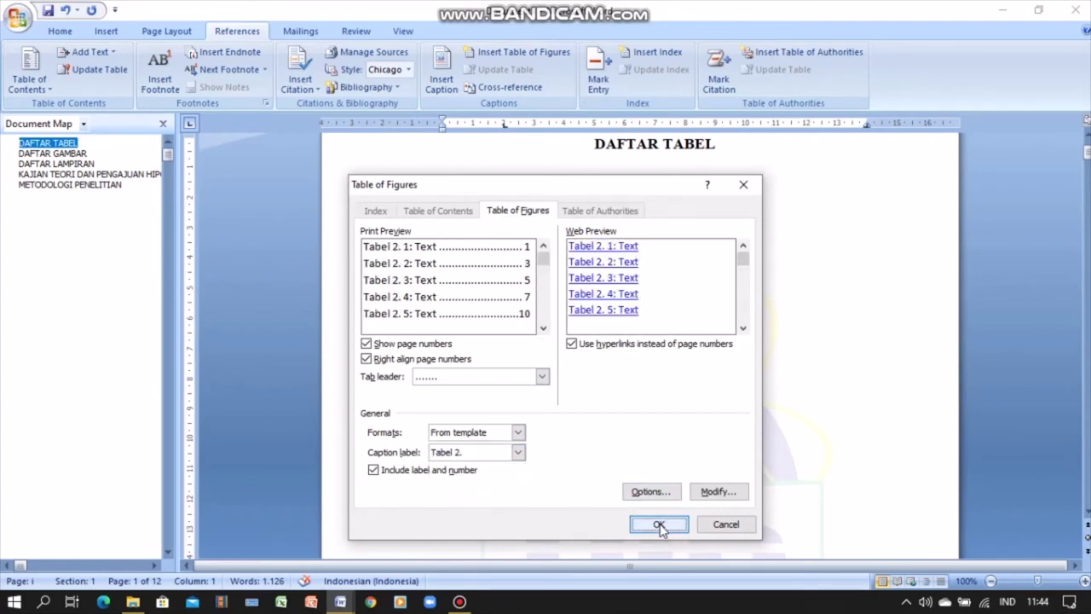
{"action": "left_click", "coordinate": [659, 525]}
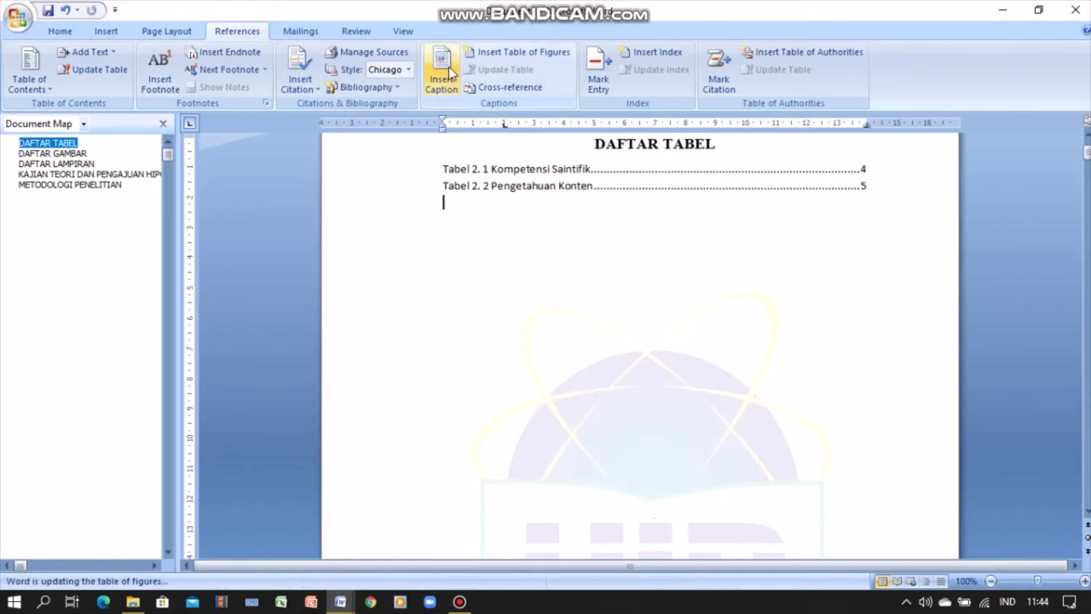
Step: Add a second table of figures below it for the Tabel 3. captions
{"action": "left_click", "coordinate": [488, 53]}
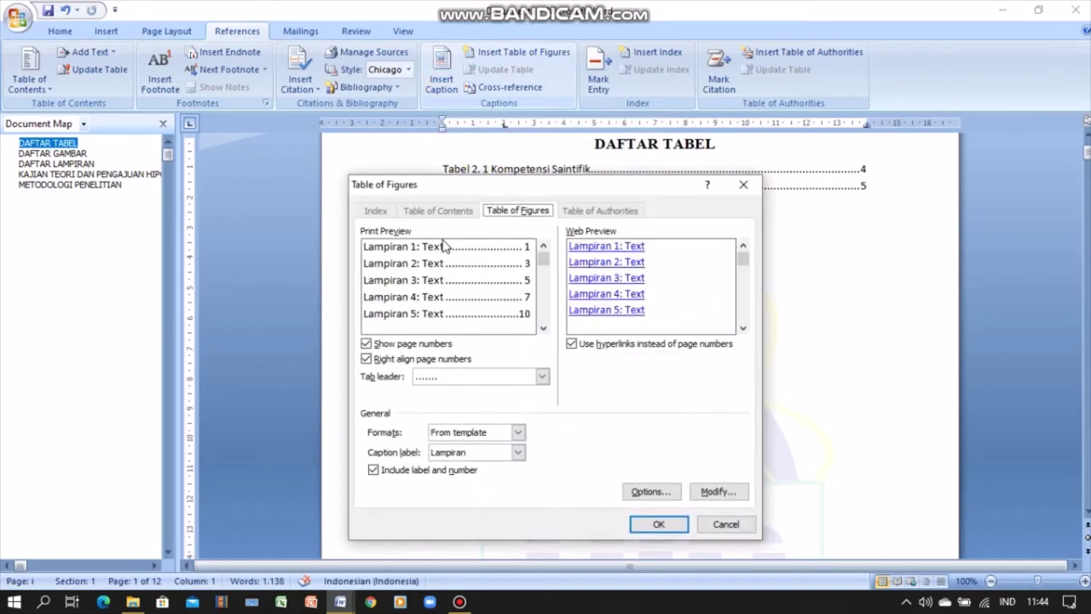
{"action": "left_click", "coordinate": [518, 452]}
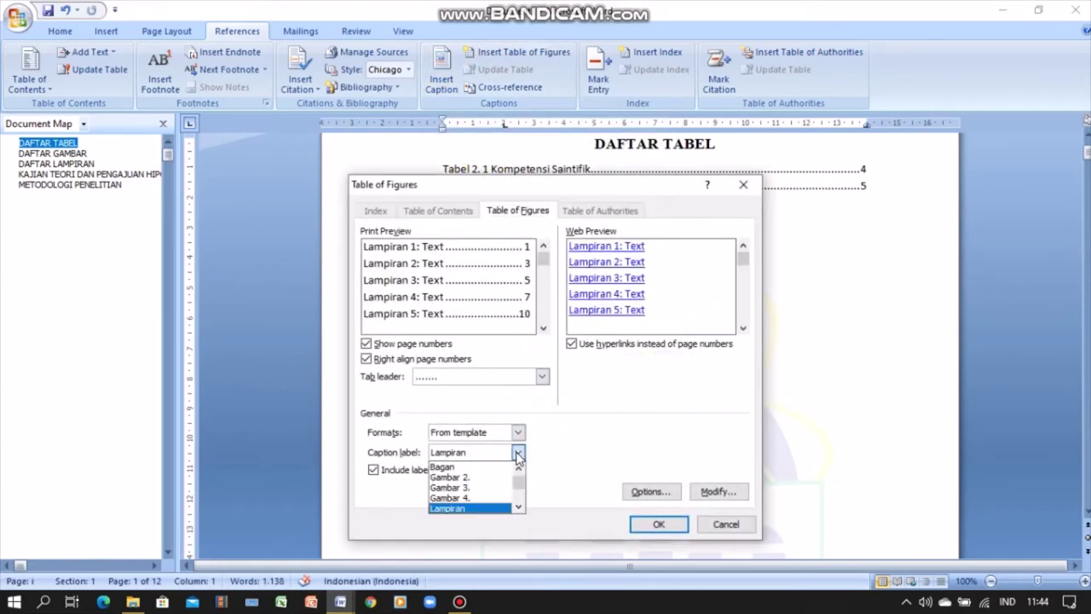
{"action": "left_click", "coordinate": [520, 502]}
{"action": "left_click", "coordinate": [520, 508]}
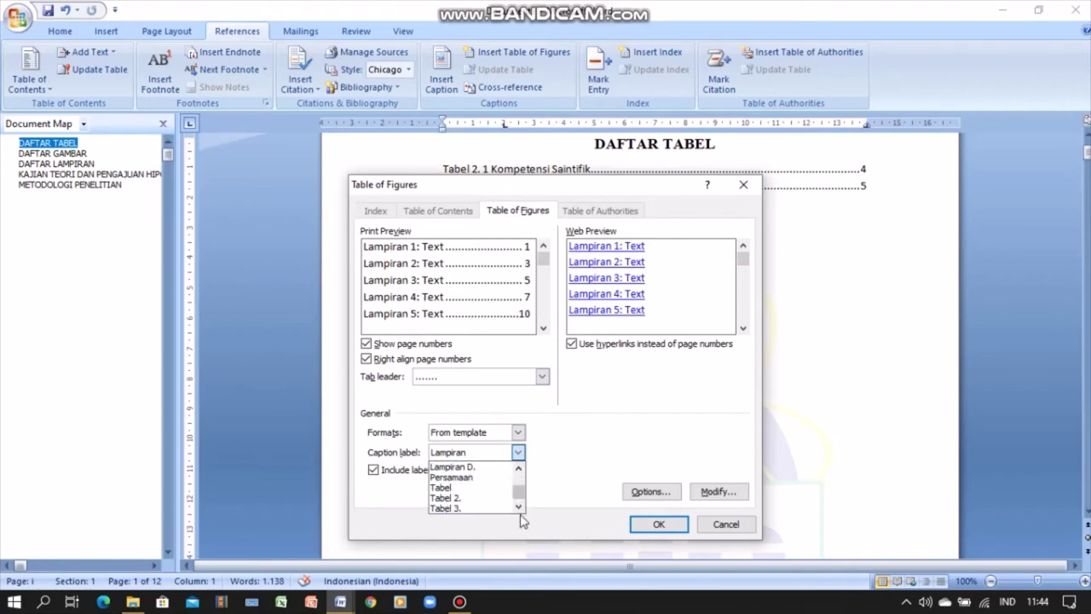
{"action": "left_click", "coordinate": [473, 508]}
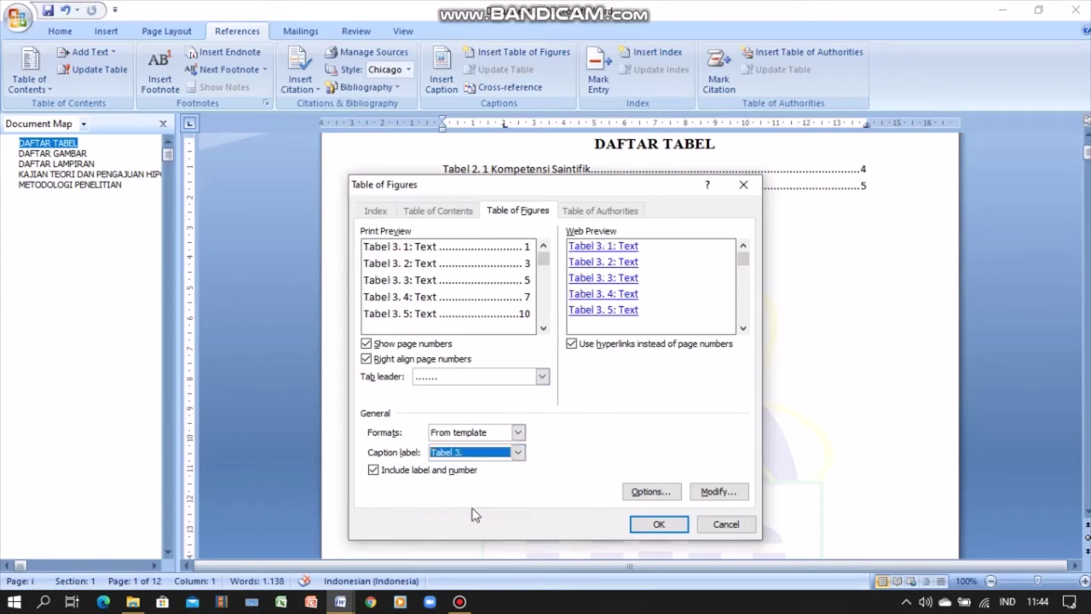
{"action": "left_click", "coordinate": [655, 523]}
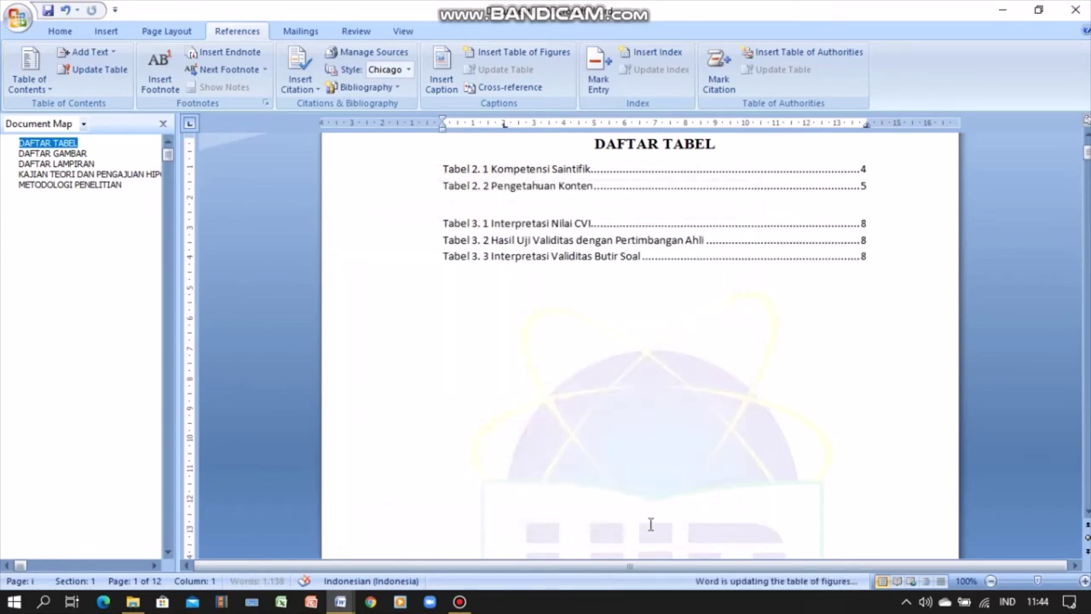
{"action": "left_click", "coordinate": [439, 167]}
Step: Set the table list to Times New Roman 12 pt and adjust its ruler position
{"action": "left_click", "coordinate": [62, 32]}
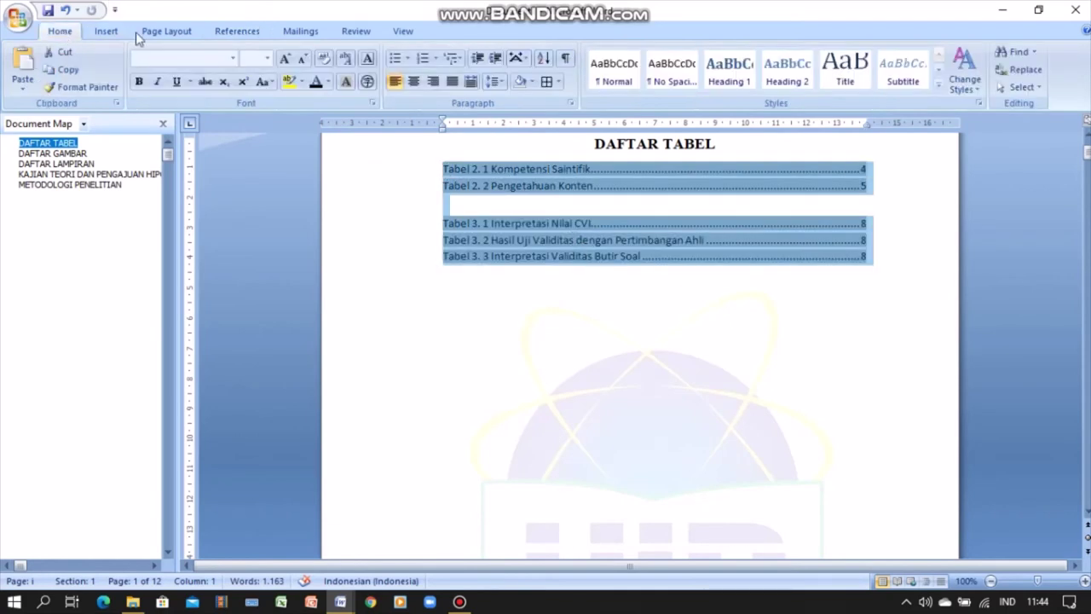
{"action": "left_click", "coordinate": [207, 58]}
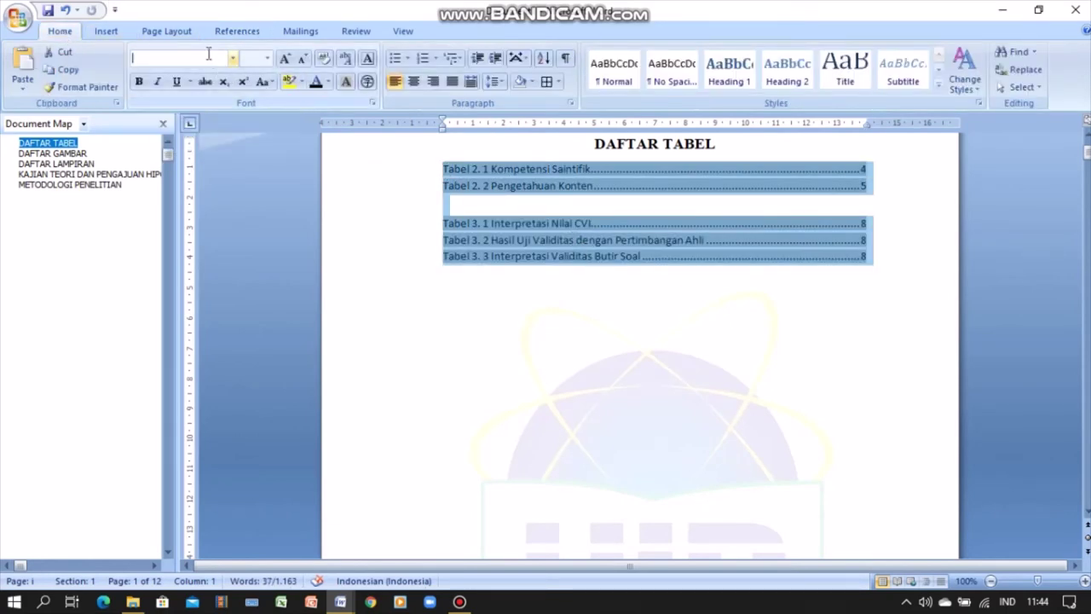
{"action": "type", "text": "Times New Roman"}
{"action": "key", "text": "Return"}
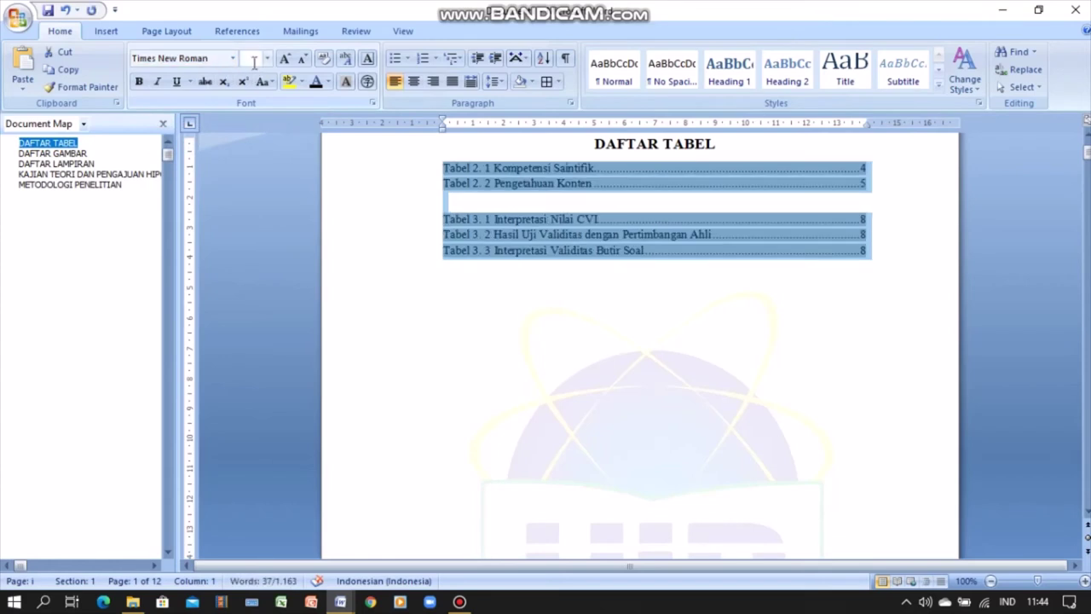
{"action": "left_click", "coordinate": [255, 60]}
{"action": "type", "text": "2"}
{"action": "key", "text": "Return"}
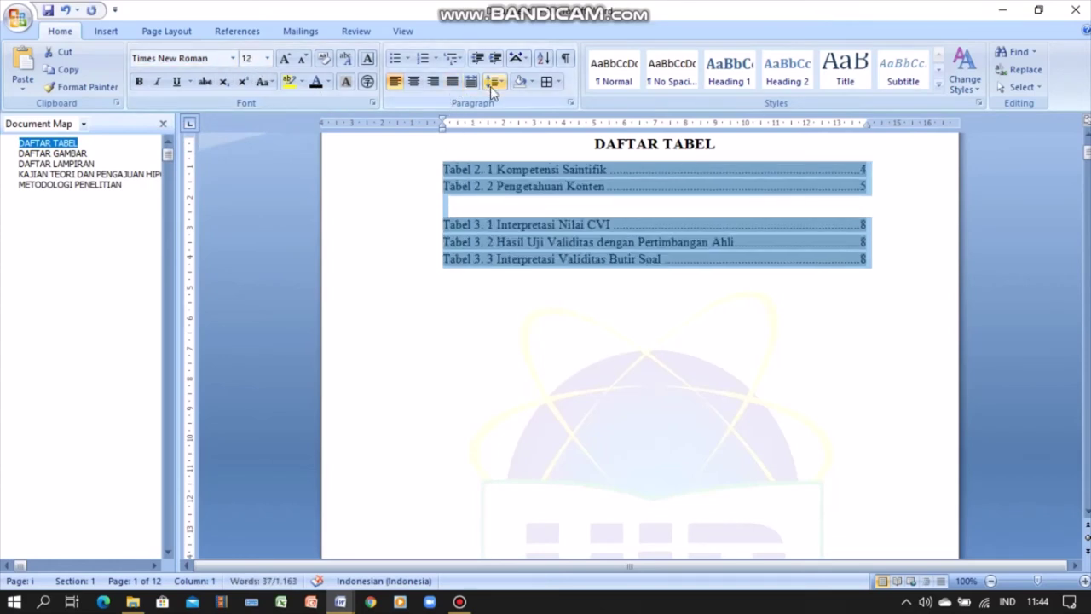
{"action": "left_click_drag", "start_coordinate": [497, 124], "coordinate": [504, 127]}
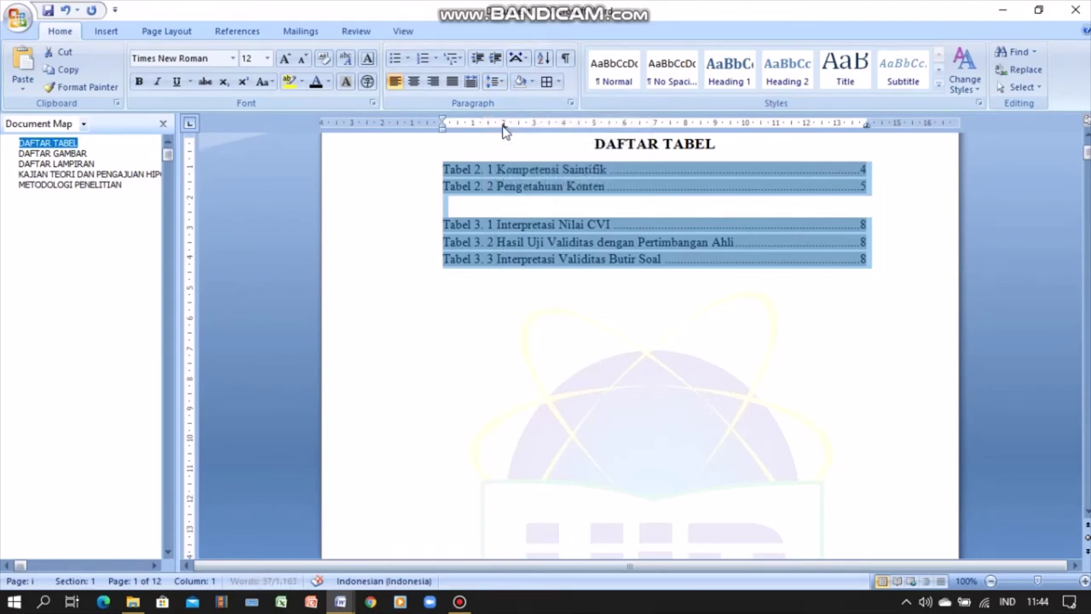
{"action": "left_click", "coordinate": [491, 211]}
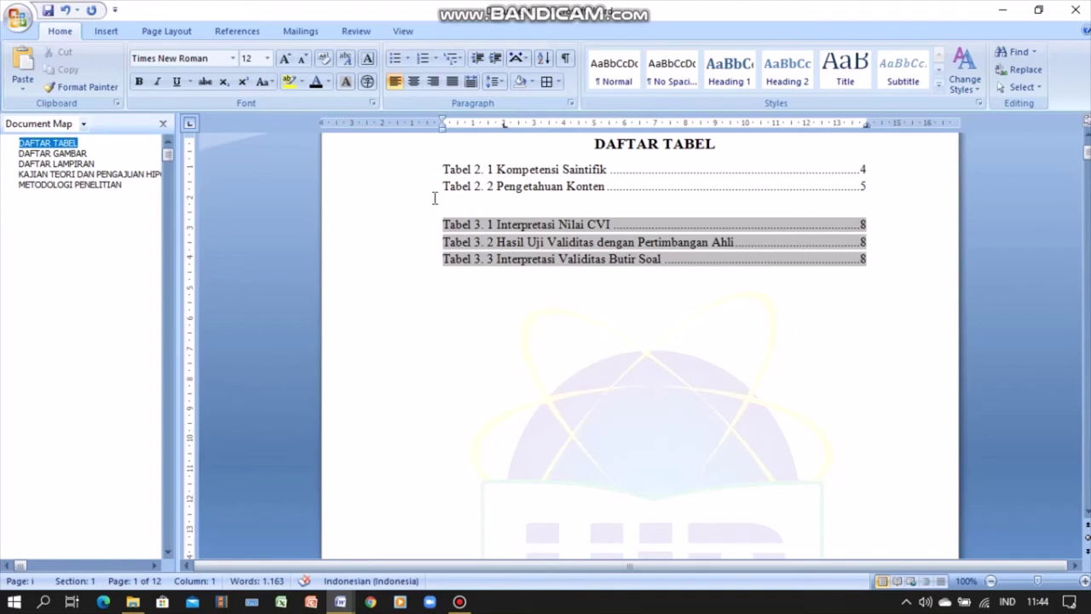
Step: Remove the blank line between the two lists and give all five entries 1.5 line spacing
{"action": "left_click", "coordinate": [434, 198]}
{"action": "left_click", "coordinate": [439, 202]}
{"action": "left_click", "coordinate": [437, 201]}
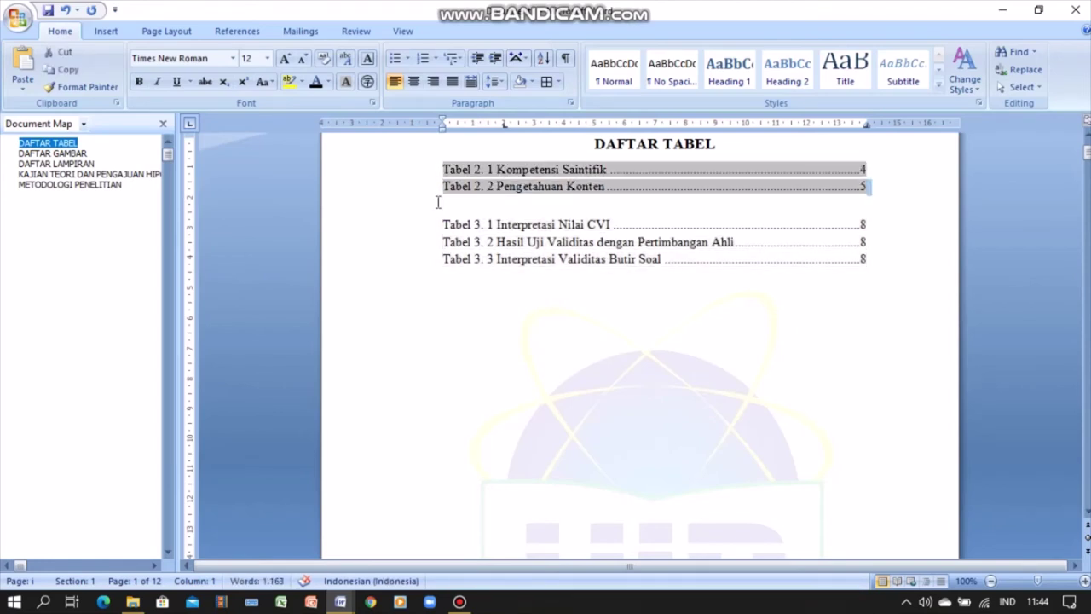
{"action": "left_click", "coordinate": [439, 203]}
{"action": "left_click", "coordinate": [436, 208]}
{"action": "key", "text": "Delete"}
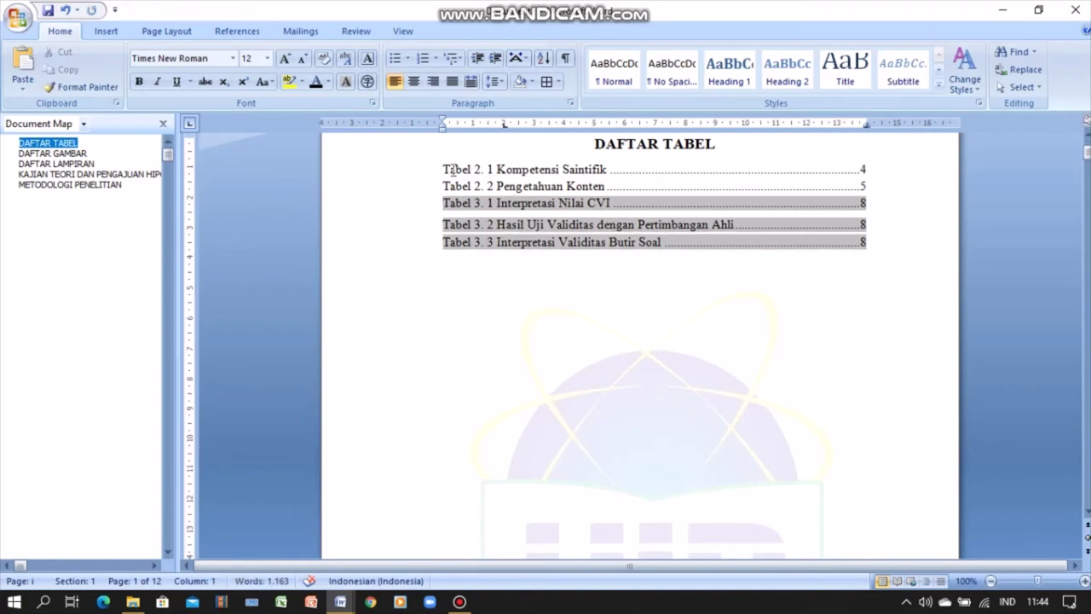
{"action": "left_click_drag", "start_coordinate": [443, 169], "coordinate": [866, 243]}
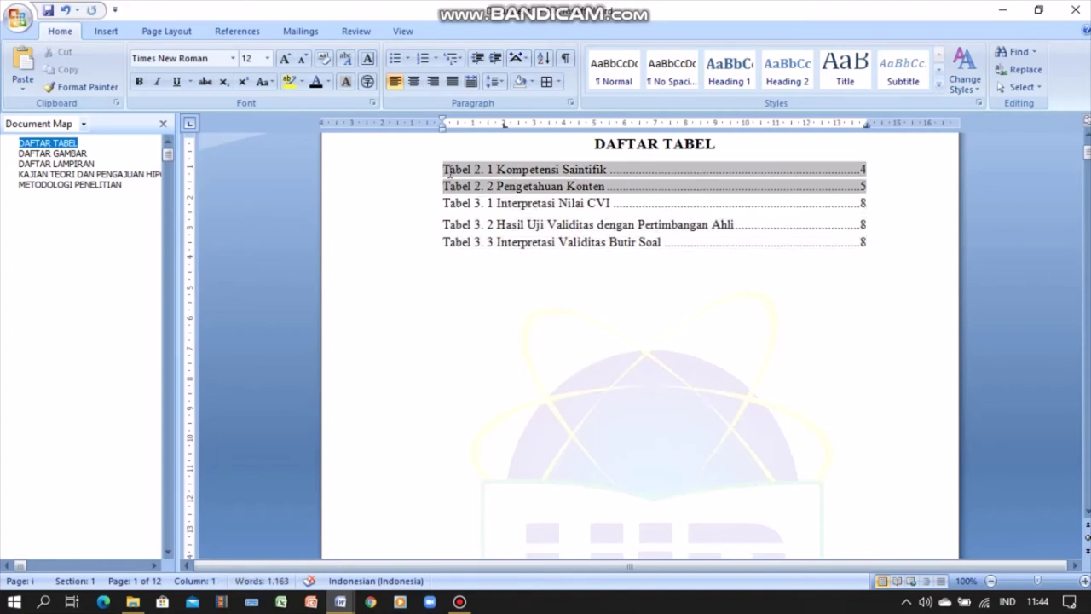
{"action": "left_click", "coordinate": [494, 82]}
{"action": "left_click", "coordinate": [518, 137]}
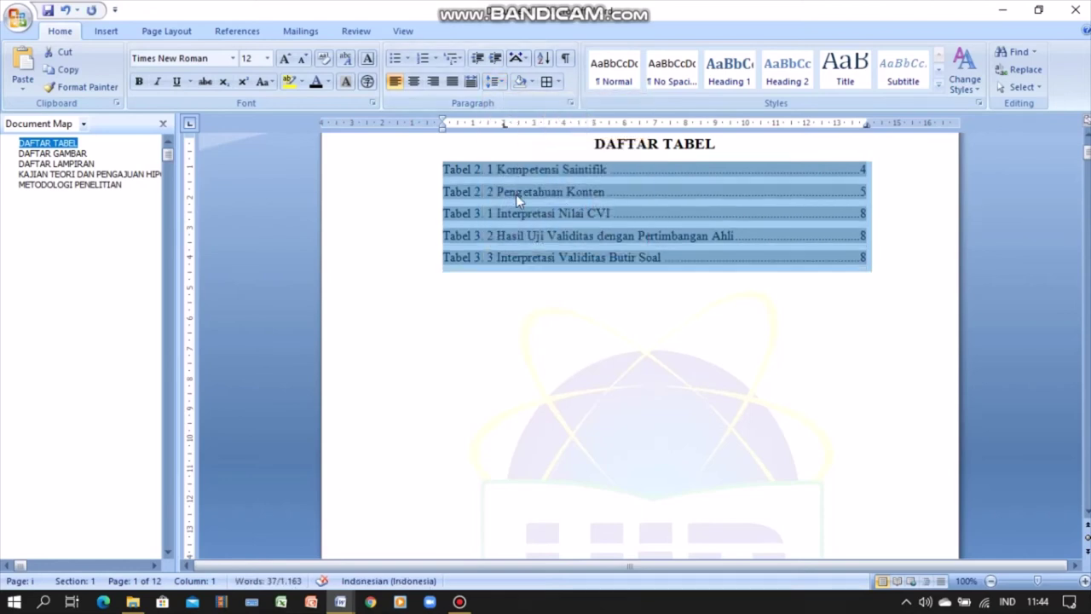
Step: Insert a tab after each Tabel 2. 1–3. 3 number so the titles line up
{"action": "left_click", "coordinate": [500, 170]}
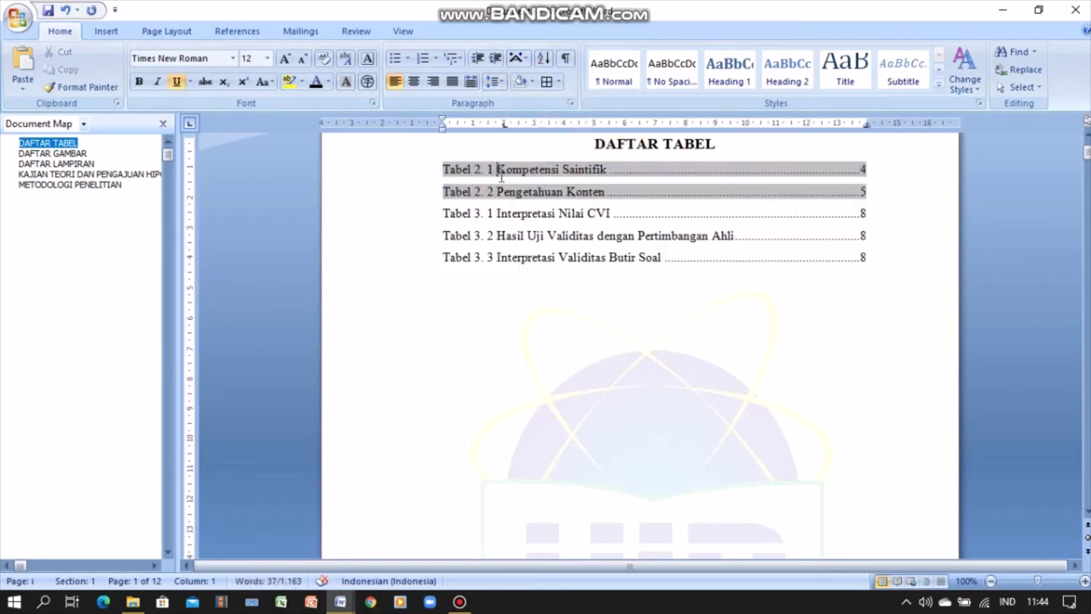
{"action": "key", "text": "Tab"}
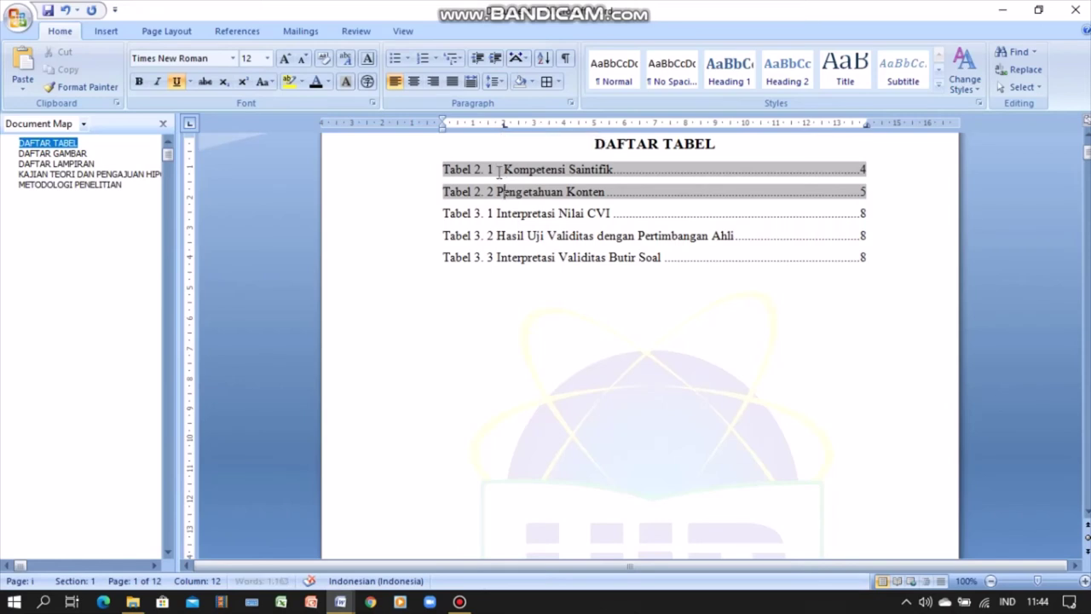
{"action": "key", "text": "Down"}
{"action": "key", "text": "Tab"}
{"action": "key", "text": "Down"}
{"action": "key", "text": "Tab"}
{"action": "key", "text": "Down"}
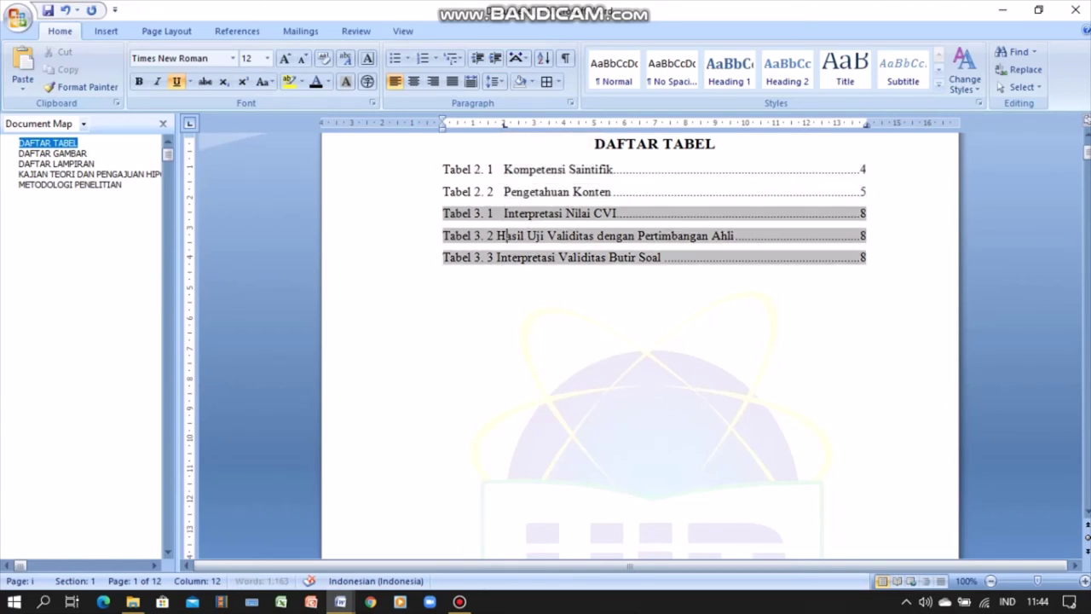
{"action": "key", "text": "Tab"}
{"action": "key", "text": "Down"}
{"action": "key", "text": "Tab"}
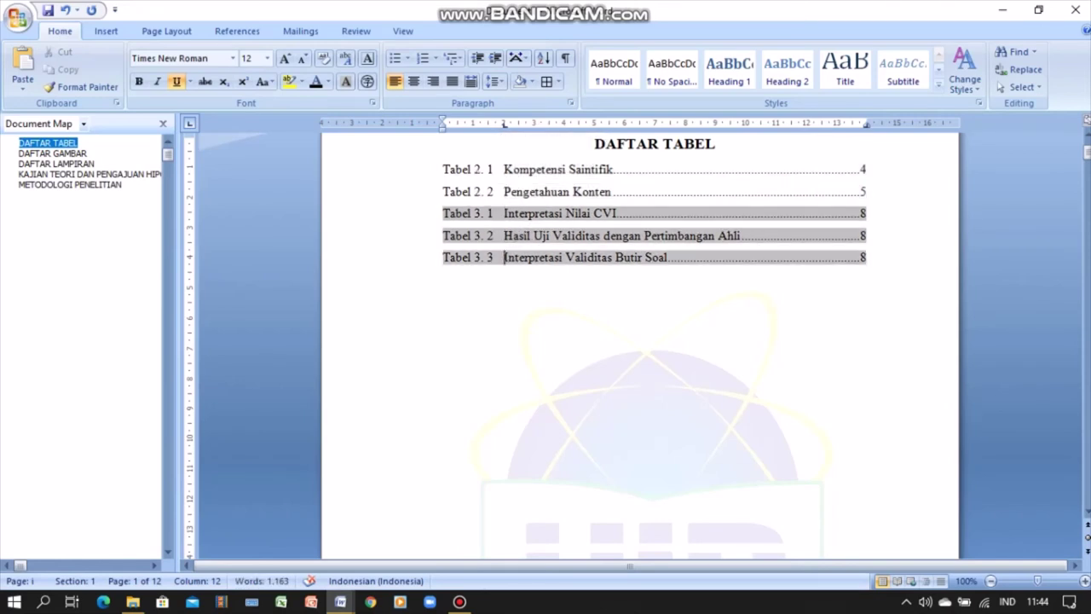
{"action": "key", "text": "Down"}
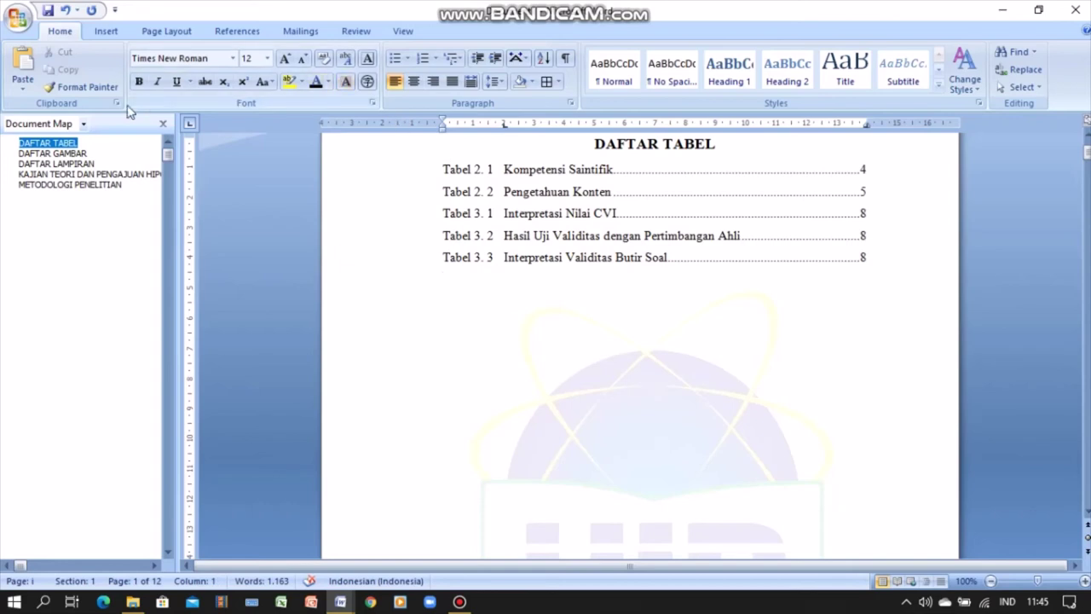
Step: Insert a table of figures under DAFTAR GAMBAR listing the Gambar 2. captions
{"action": "left_click", "coordinate": [79, 158]}
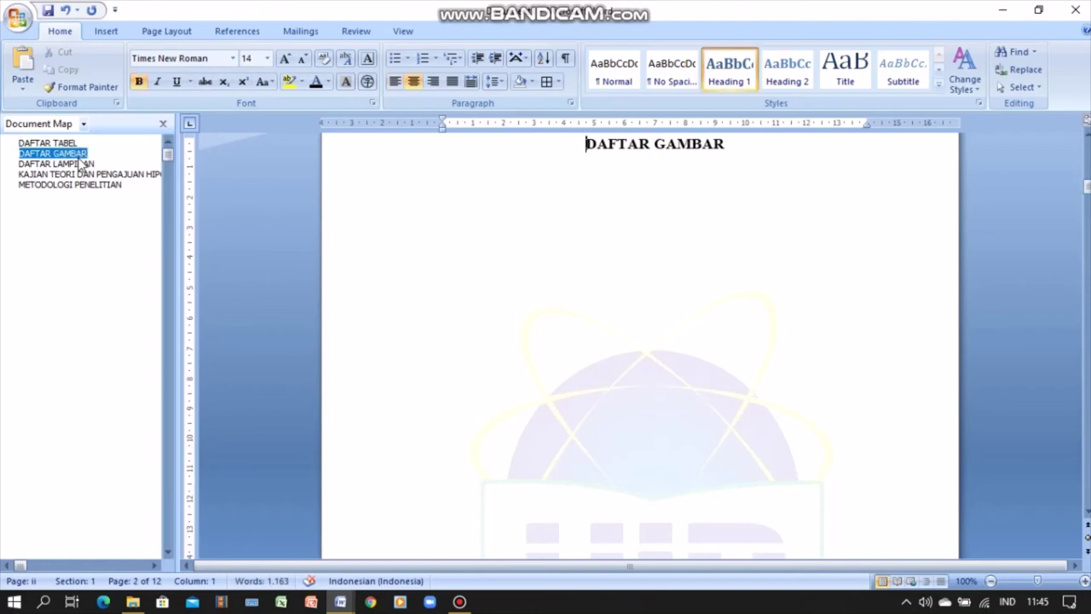
{"action": "key", "text": "Down"}
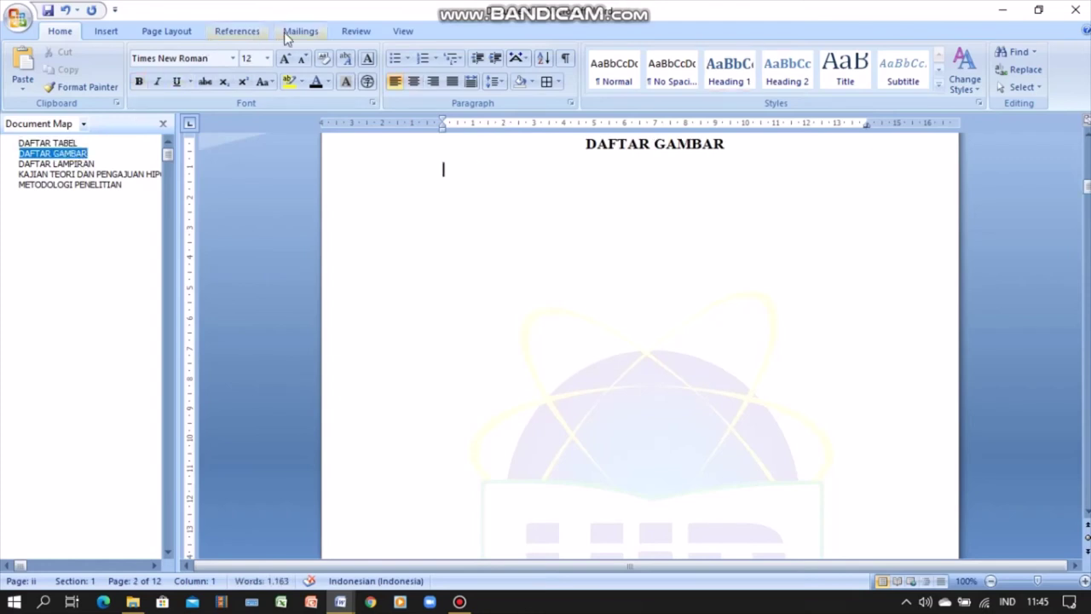
{"action": "left_click", "coordinate": [253, 34]}
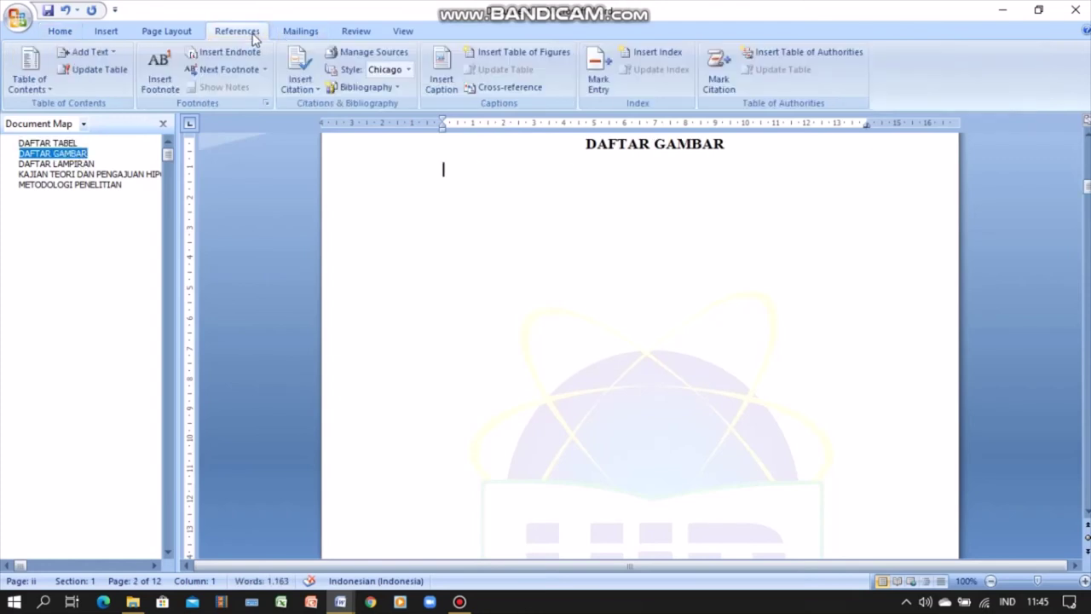
{"action": "left_click", "coordinate": [482, 53]}
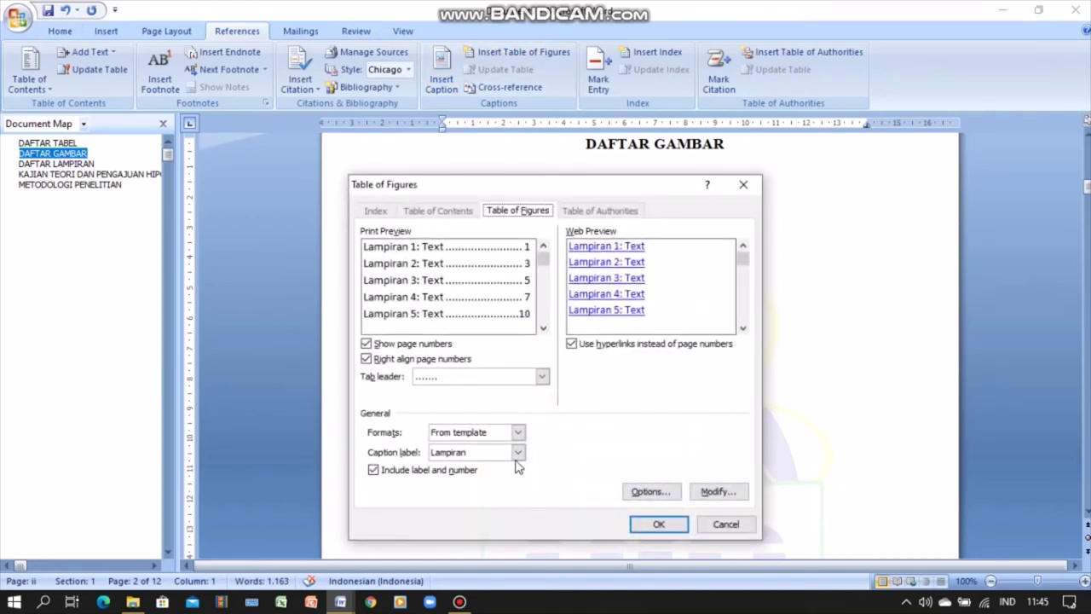
{"action": "left_click", "coordinate": [517, 453]}
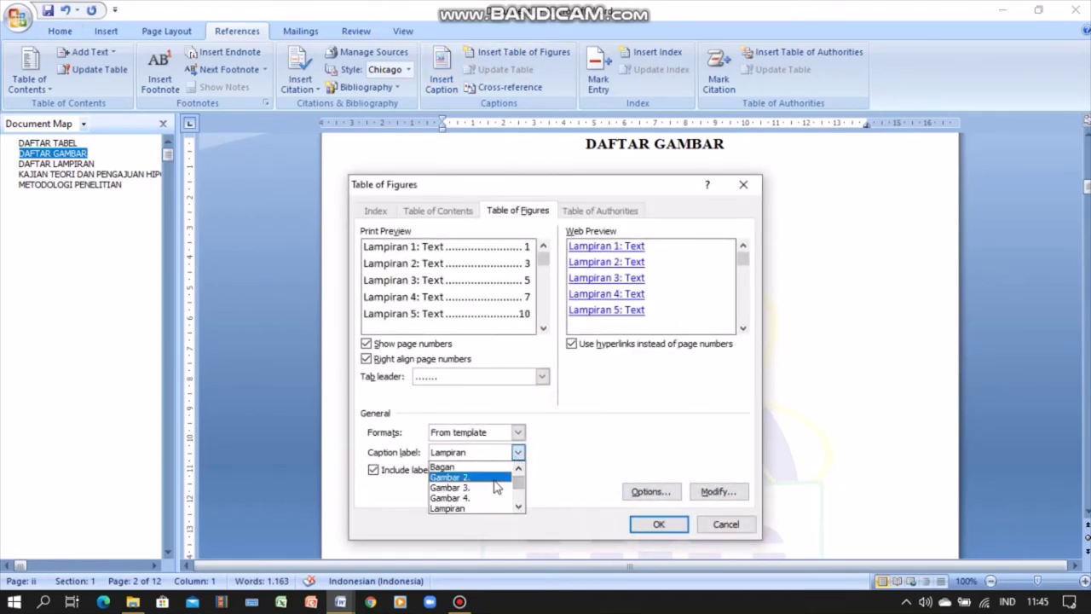
{"action": "left_click", "coordinate": [500, 483]}
{"action": "left_click", "coordinate": [655, 523]}
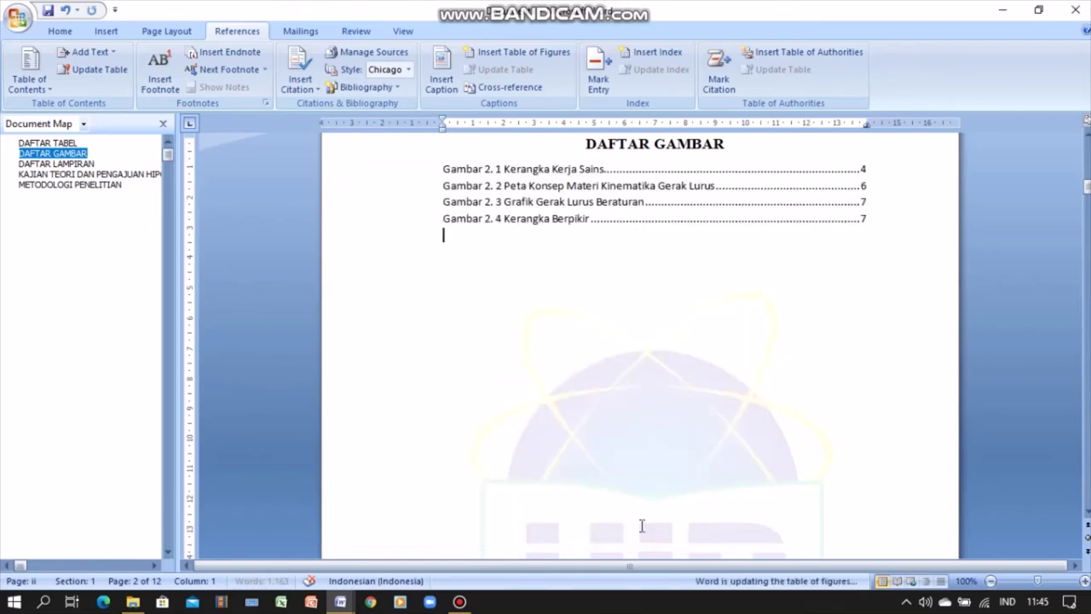
Step: Add the Gambar 3. caption list and remove the blank line between the lists
{"action": "left_click", "coordinate": [495, 52]}
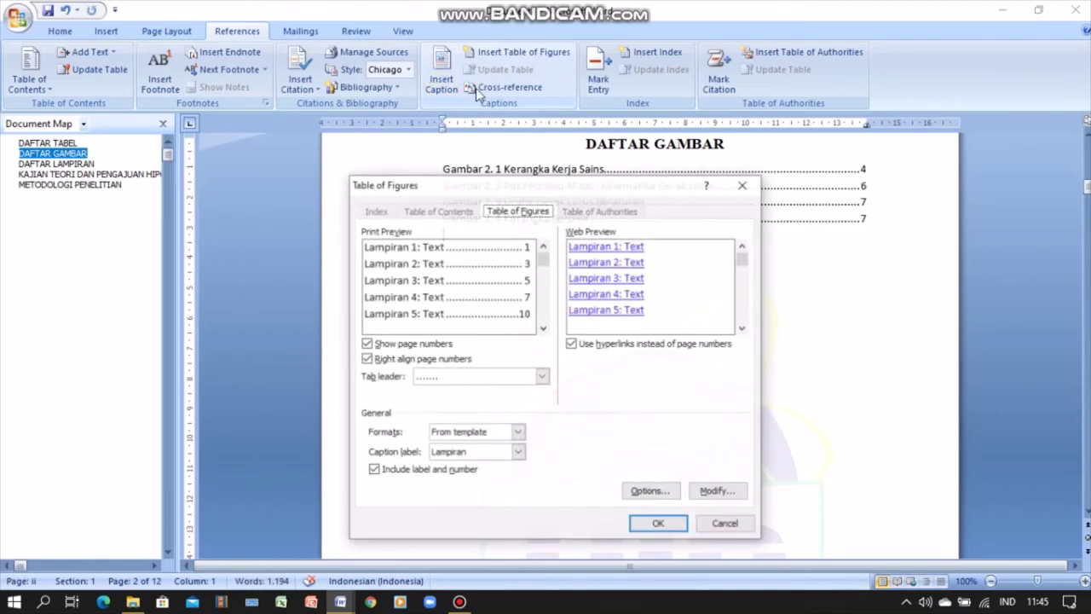
{"action": "left_click", "coordinate": [519, 452]}
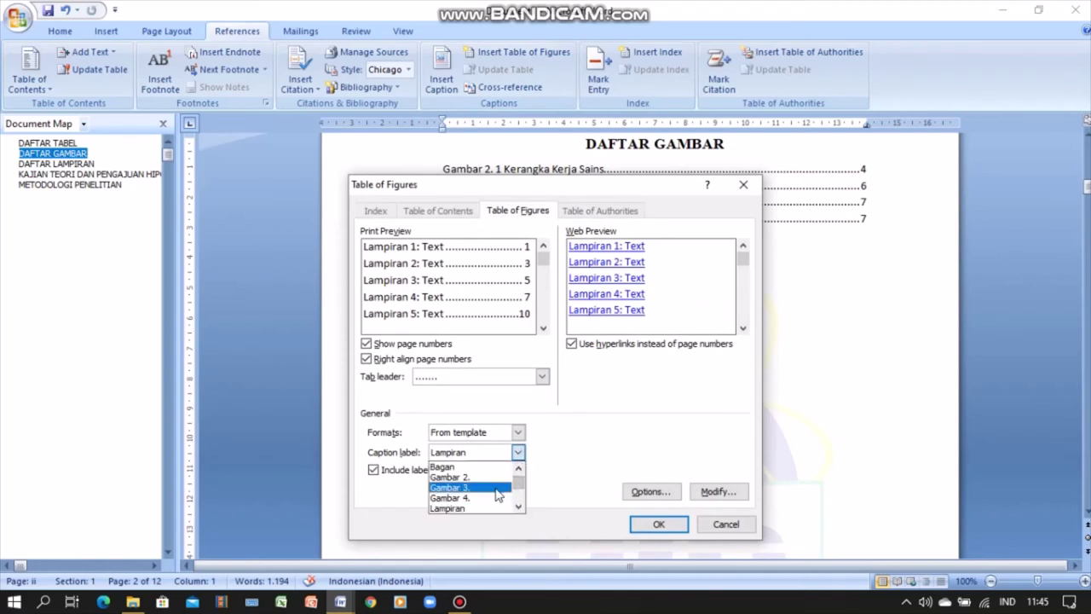
{"action": "left_click", "coordinate": [498, 488]}
{"action": "left_click", "coordinate": [656, 526]}
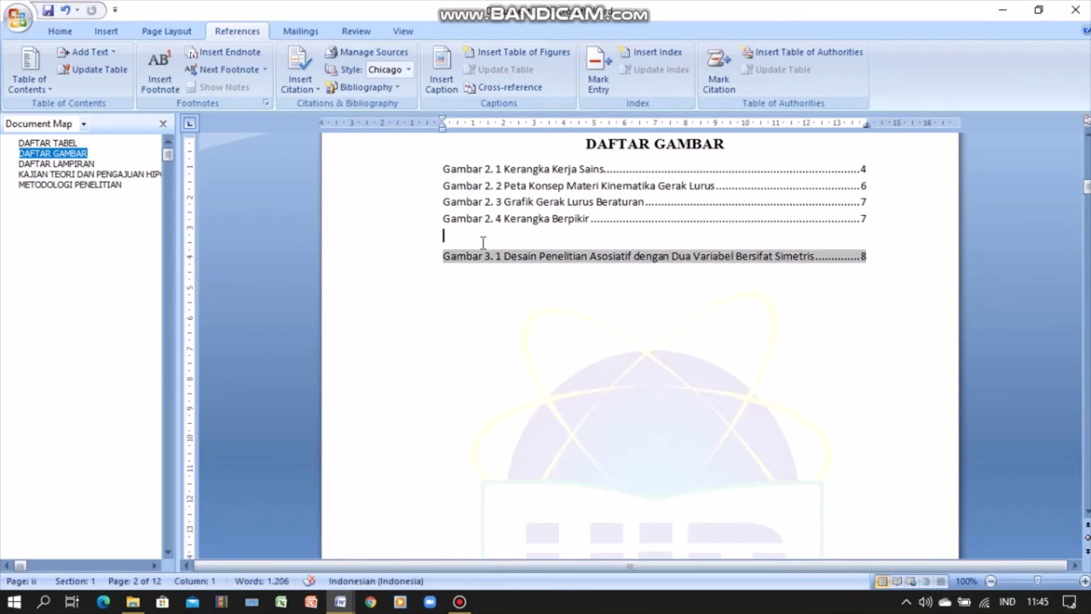
{"action": "key", "text": "ctrl+z"}
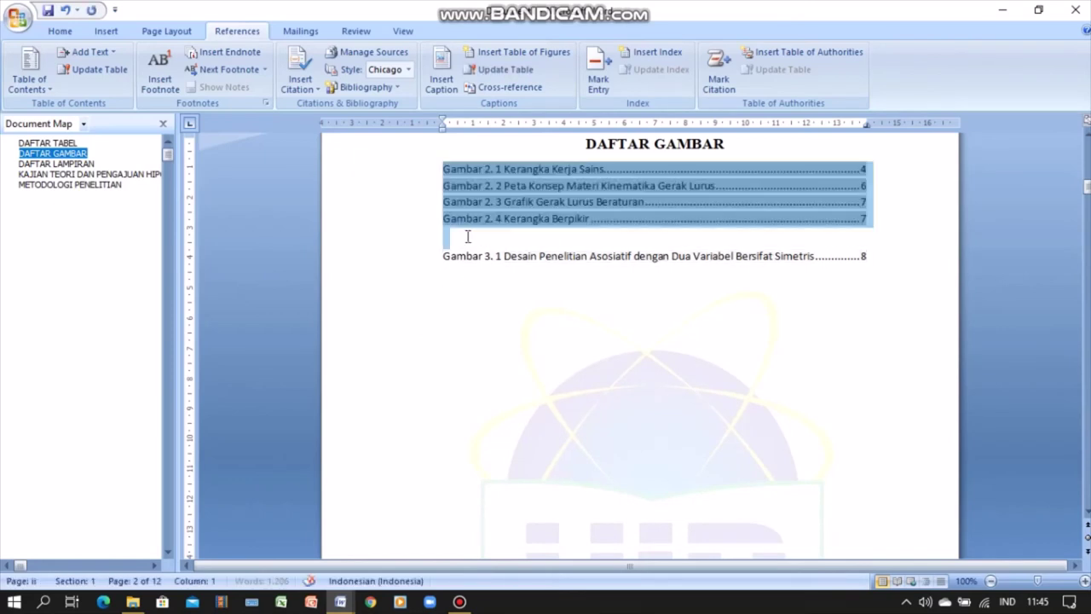
{"action": "left_click", "coordinate": [439, 241]}
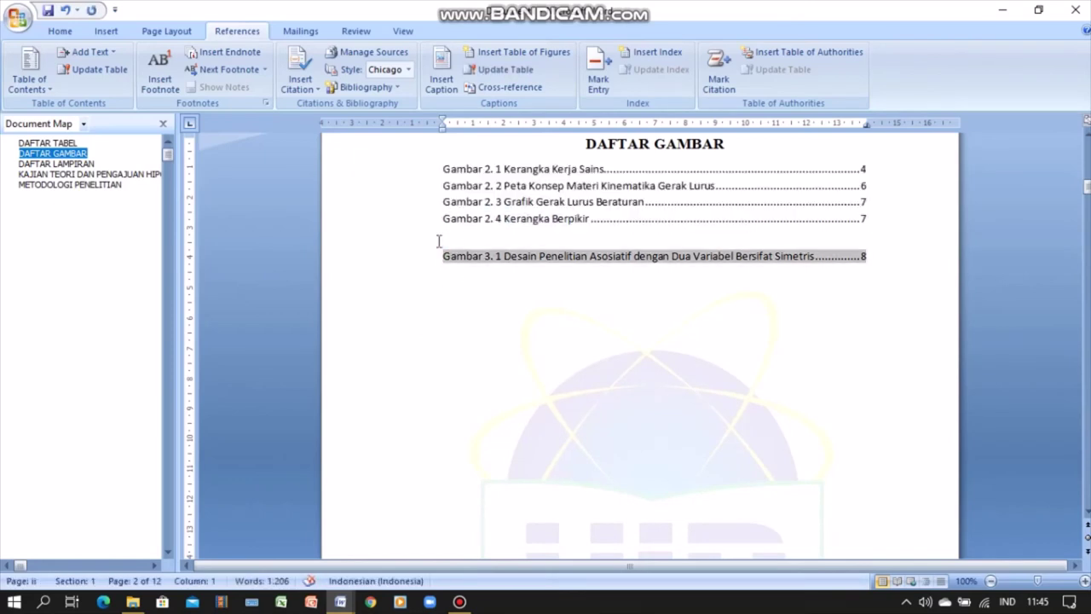
{"action": "key", "text": "Delete"}
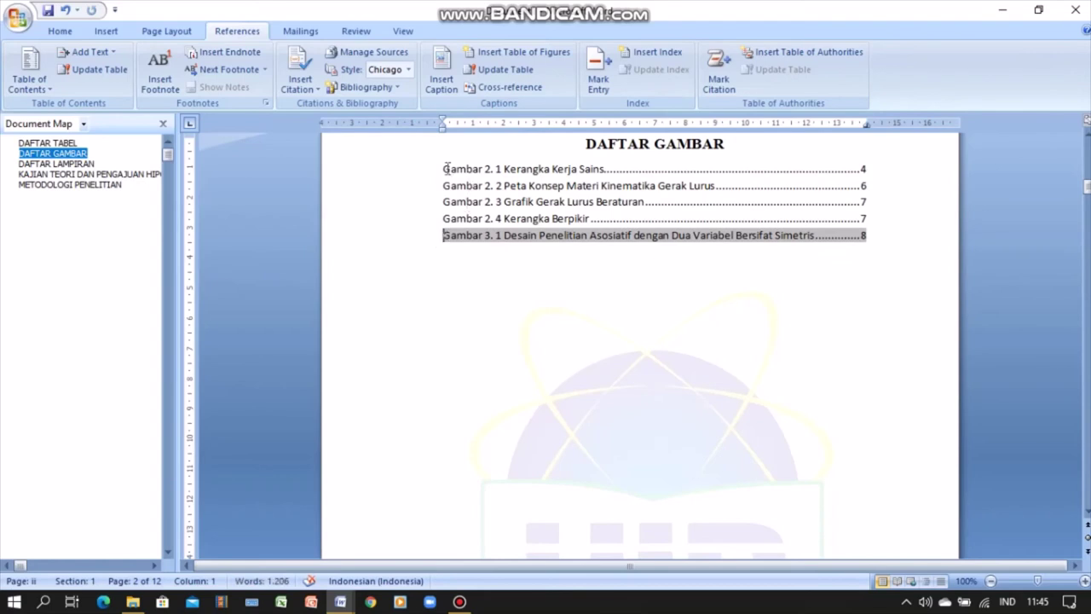
Step: Format the five figure entries as Times New Roman 12 pt with 1.5 spacing and a tab position
{"action": "left_click_drag", "start_coordinate": [444, 168], "coordinate": [550, 239]}
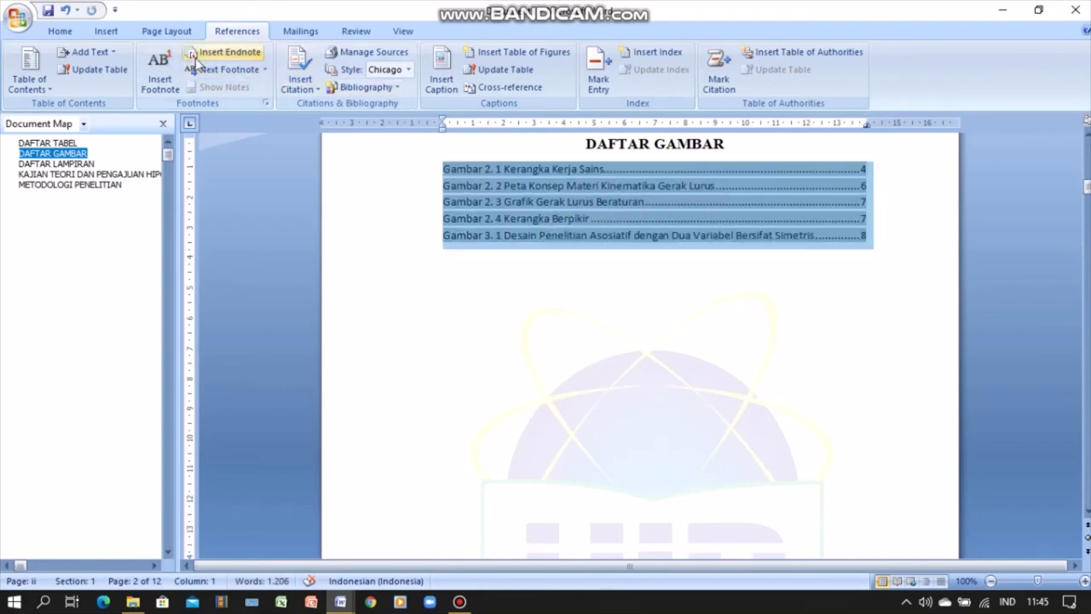
{"action": "left_click", "coordinate": [57, 31]}
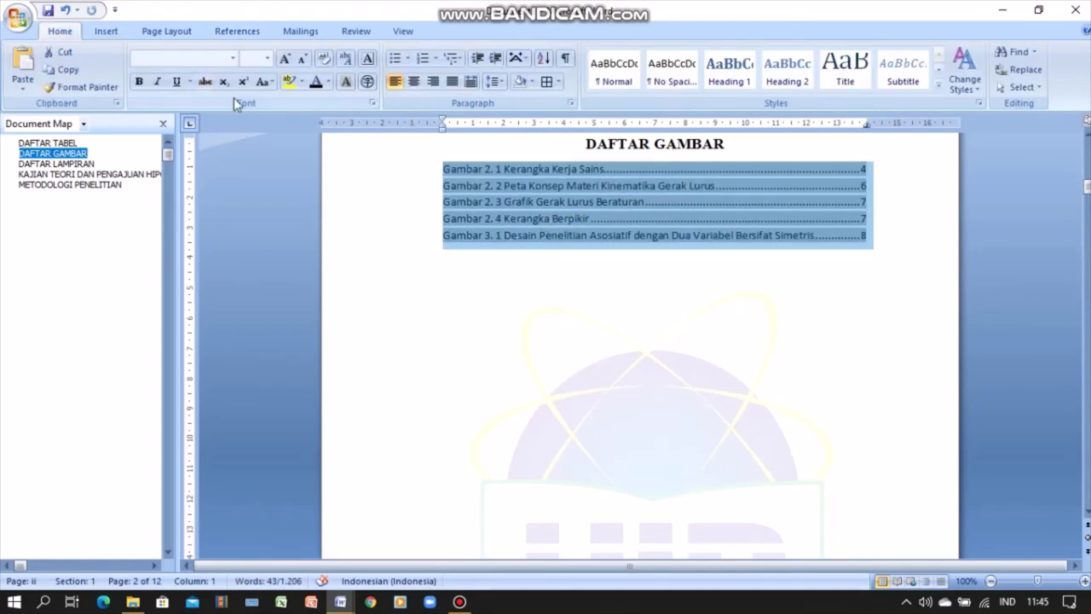
{"action": "type", "text": "Times New Roman"}
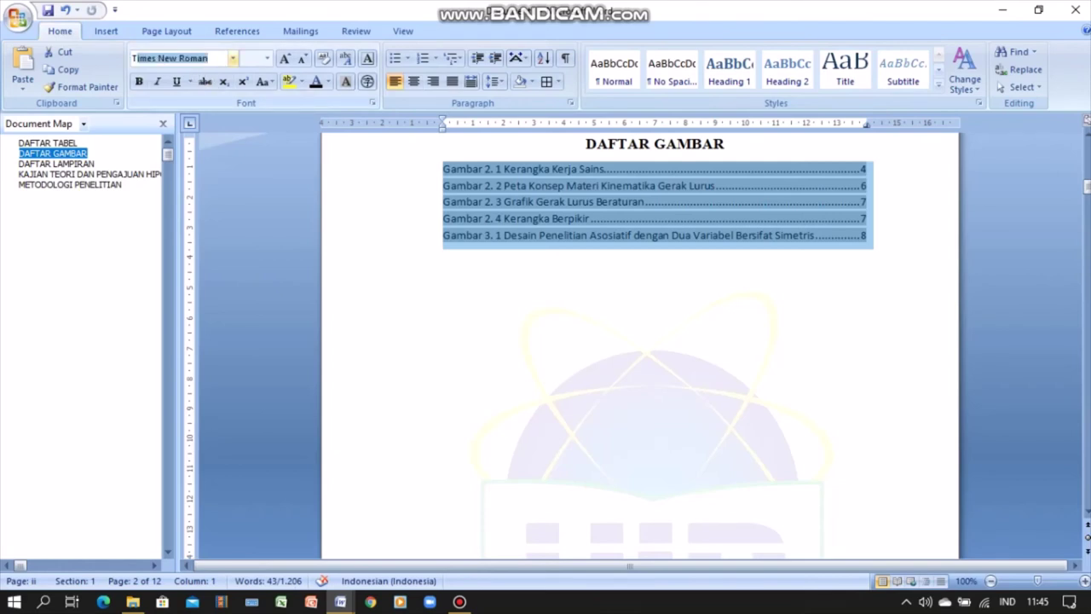
{"action": "key", "text": "Return"}
{"action": "left_click", "coordinate": [251, 59]}
{"action": "type", "text": "12"}
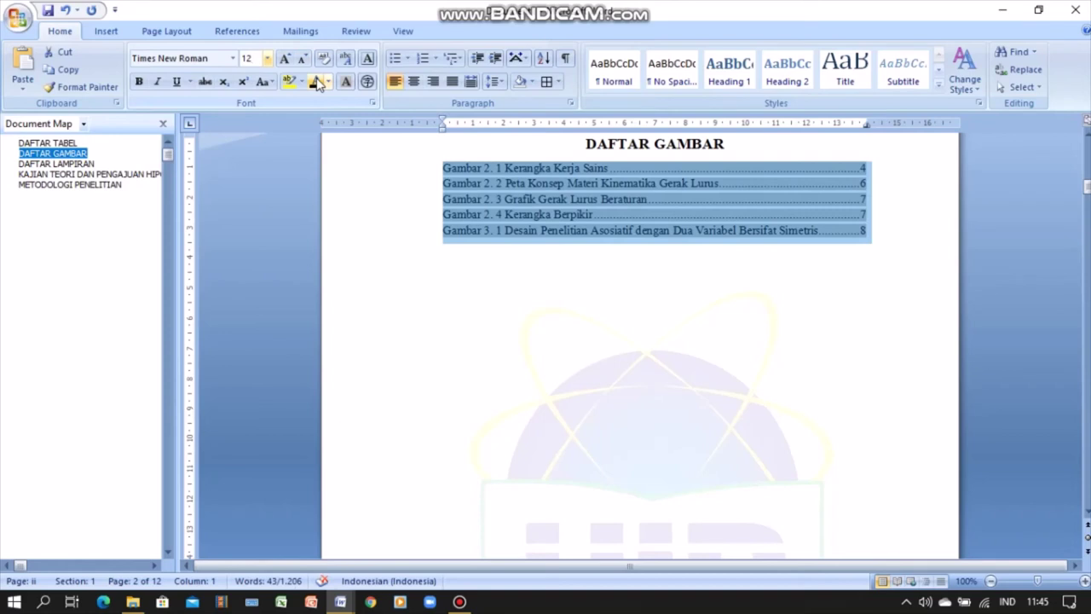
{"action": "key", "text": "Return"}
{"action": "left_click_drag", "start_coordinate": [503, 124], "coordinate": [520, 129]}
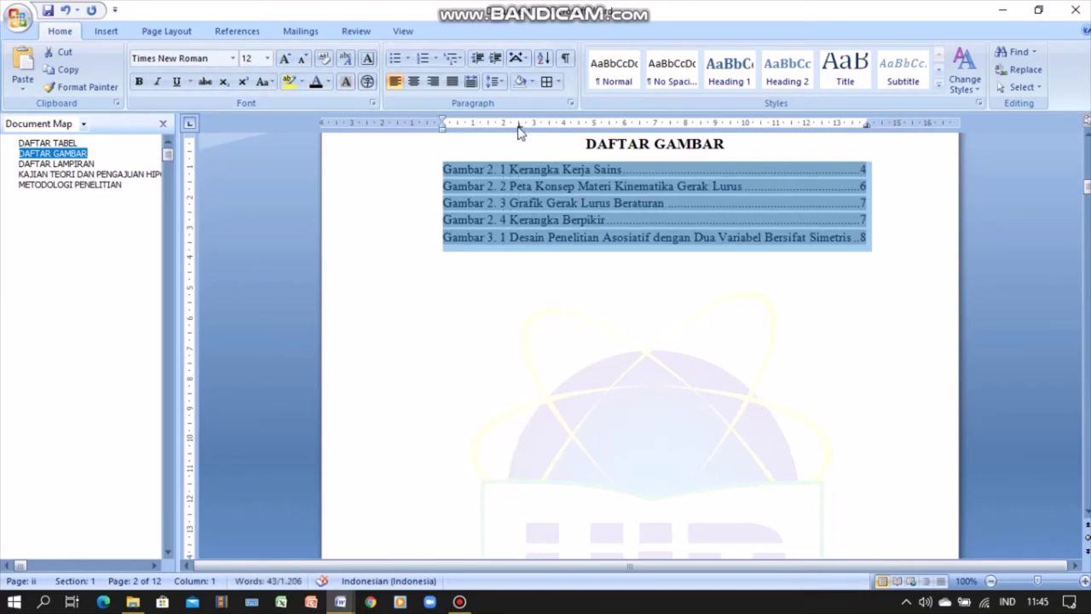
{"action": "left_click", "coordinate": [493, 81]}
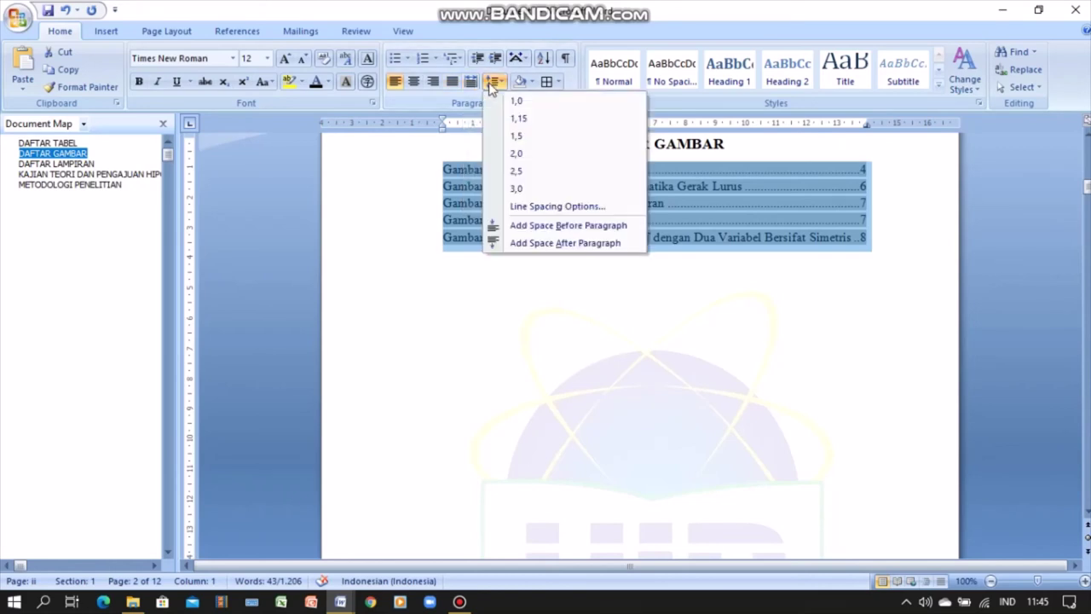
{"action": "left_click", "coordinate": [503, 136]}
Step: Tab-align the titles after each Gambar number and push Gambar 3. 1's page number 8 right
{"action": "left_click", "coordinate": [510, 174]}
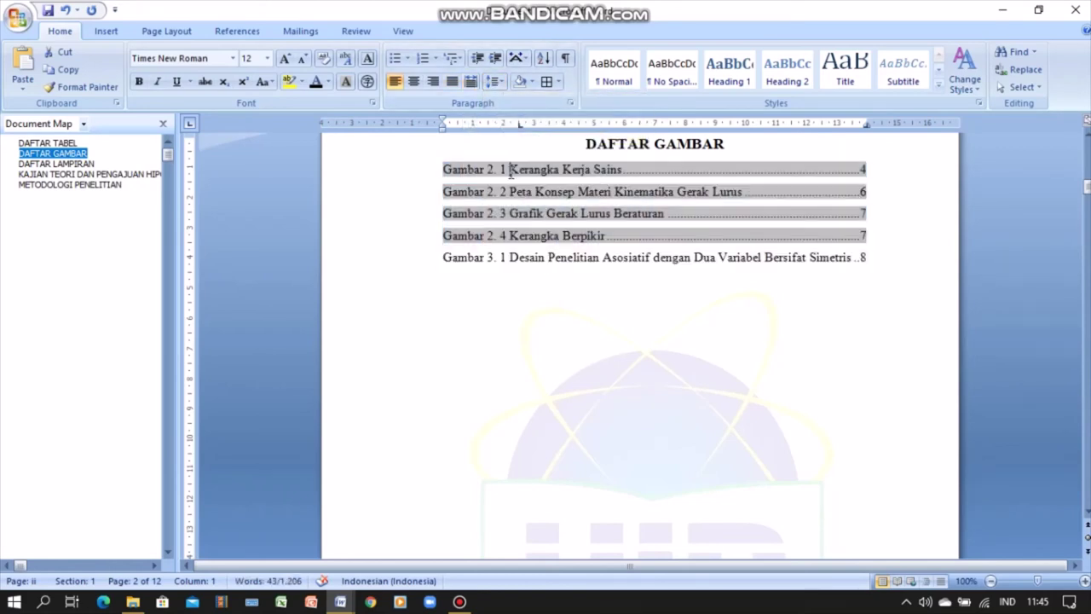
{"action": "key", "text": "Tab"}
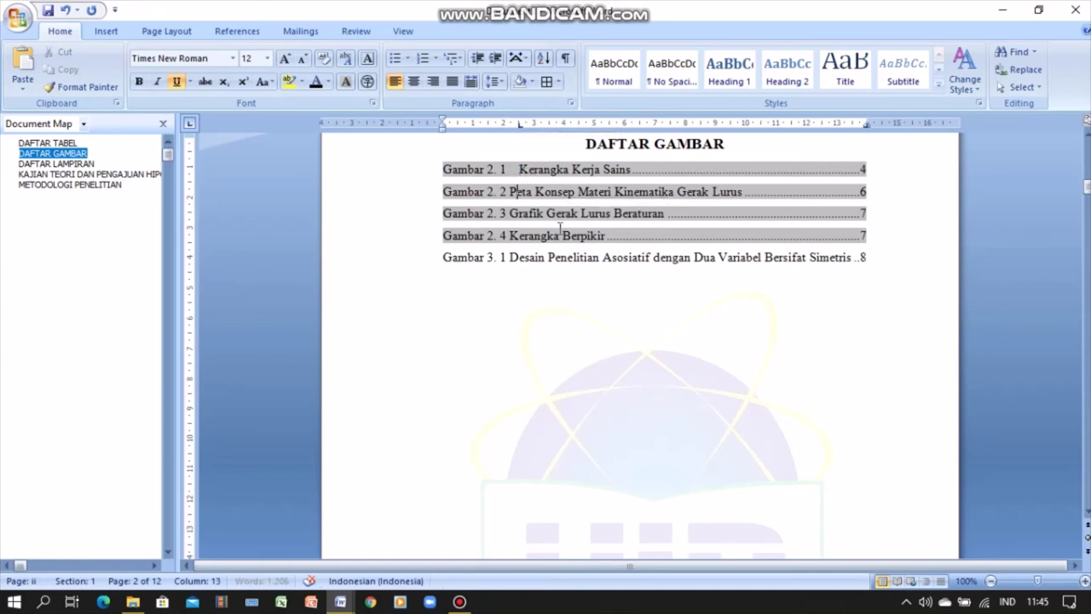
{"action": "left_click", "coordinate": [509, 191]}
{"action": "key", "text": "Tab"}
{"action": "left_click", "coordinate": [509, 213]}
{"action": "key", "text": "Tab"}
{"action": "key", "text": "Tab"}
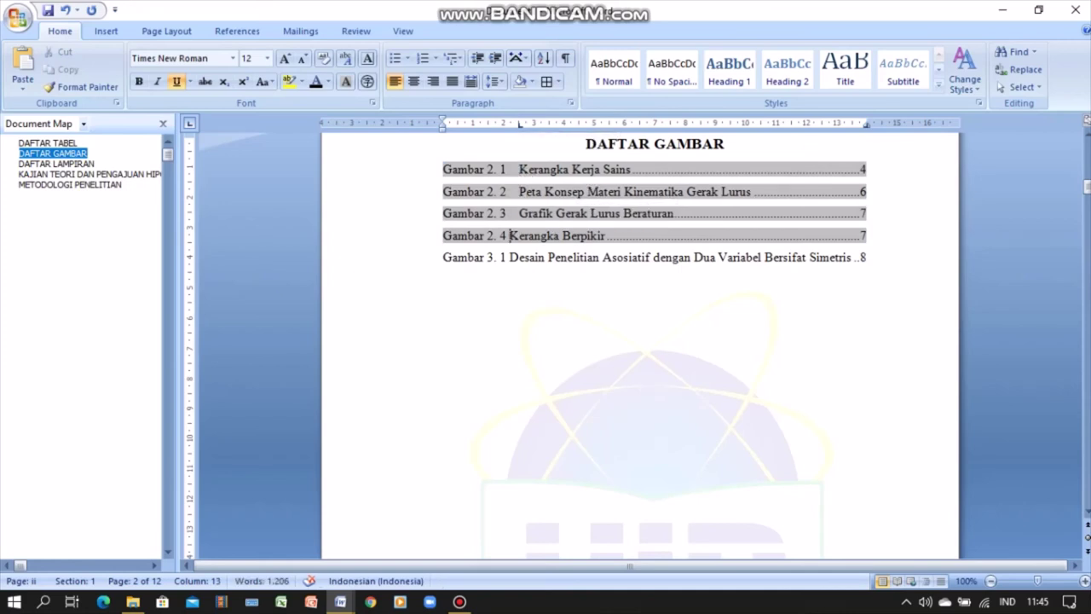
{"action": "left_click", "coordinate": [509, 256]}
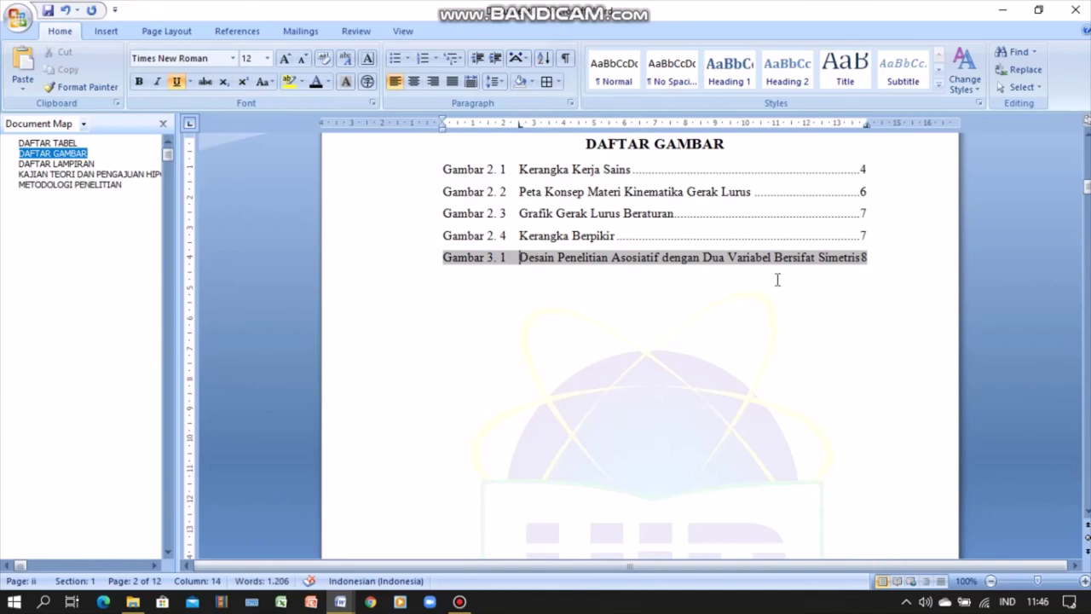
{"action": "left_click", "coordinate": [861, 258]}
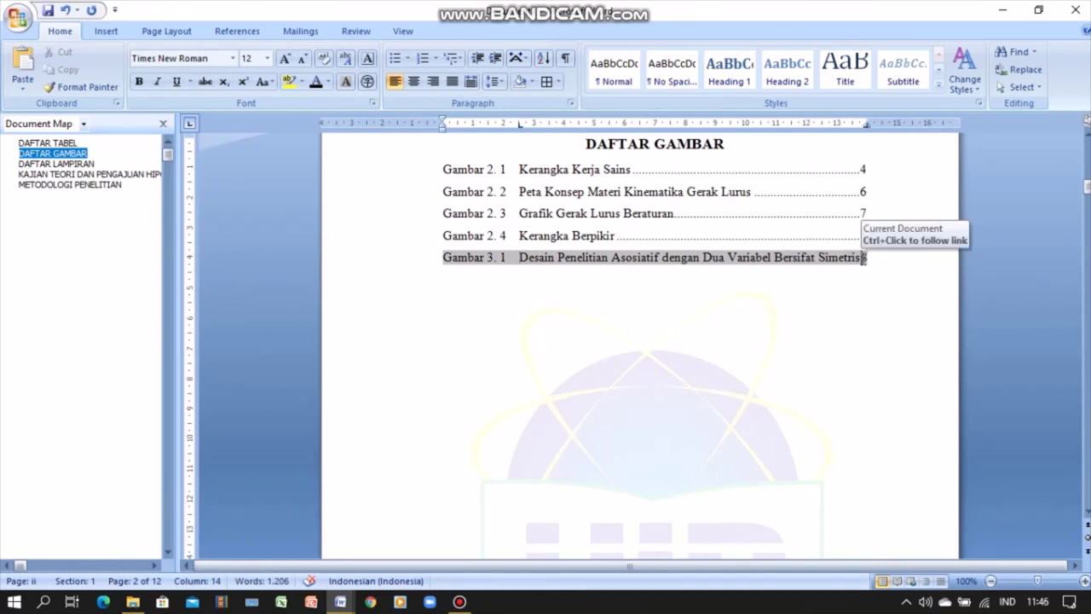
{"action": "key", "text": "shift+Return"}
{"action": "key", "text": "Tab"}
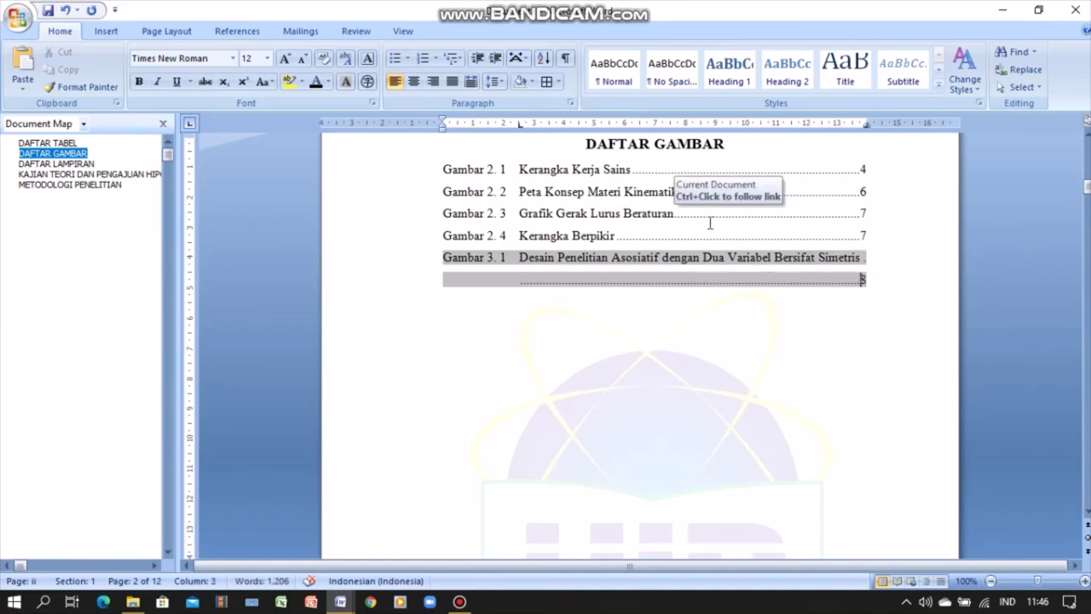
Step: Insert a Lampiran caption list under DAFTAR LAMPIRAN, showing Lampiran 1 and 2 on pages 9 and 11
{"action": "left_click", "coordinate": [81, 165]}
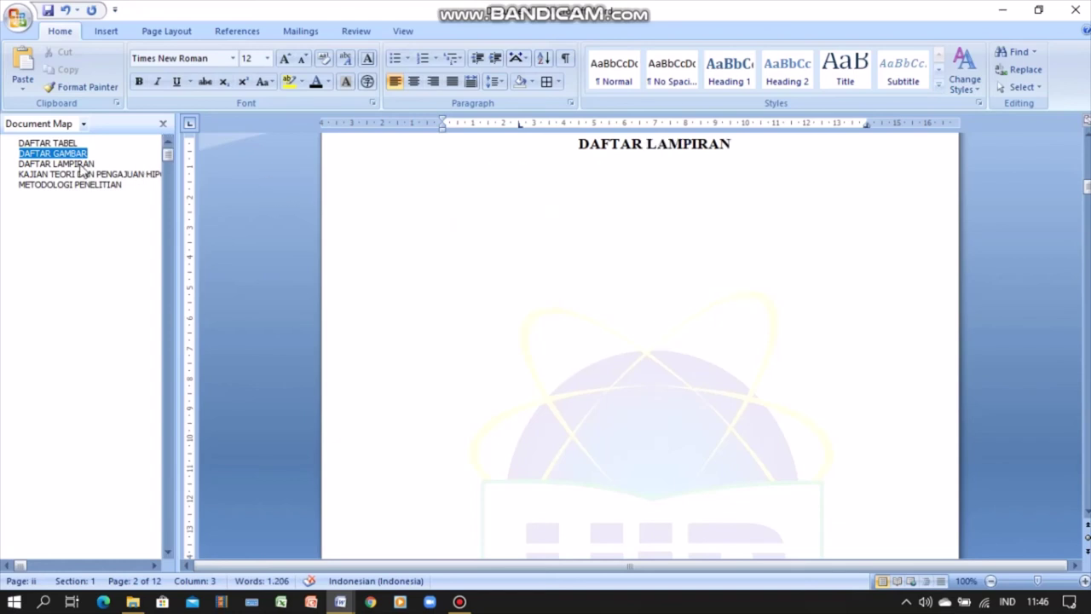
{"action": "key", "text": "End"}
{"action": "key", "text": "Return"}
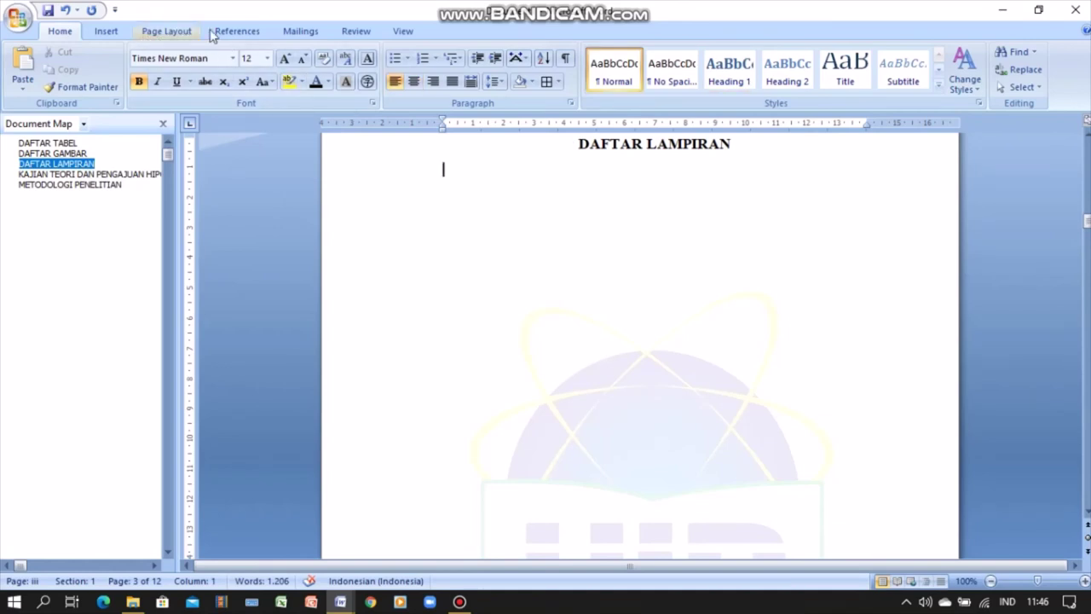
{"action": "left_click", "coordinate": [251, 36]}
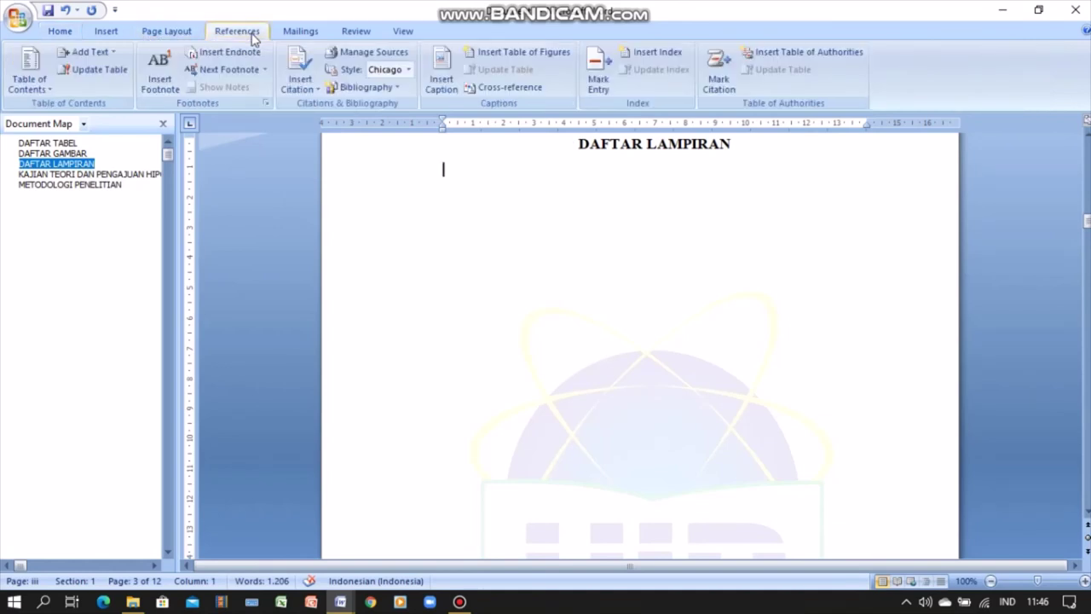
{"action": "left_click", "coordinate": [521, 52]}
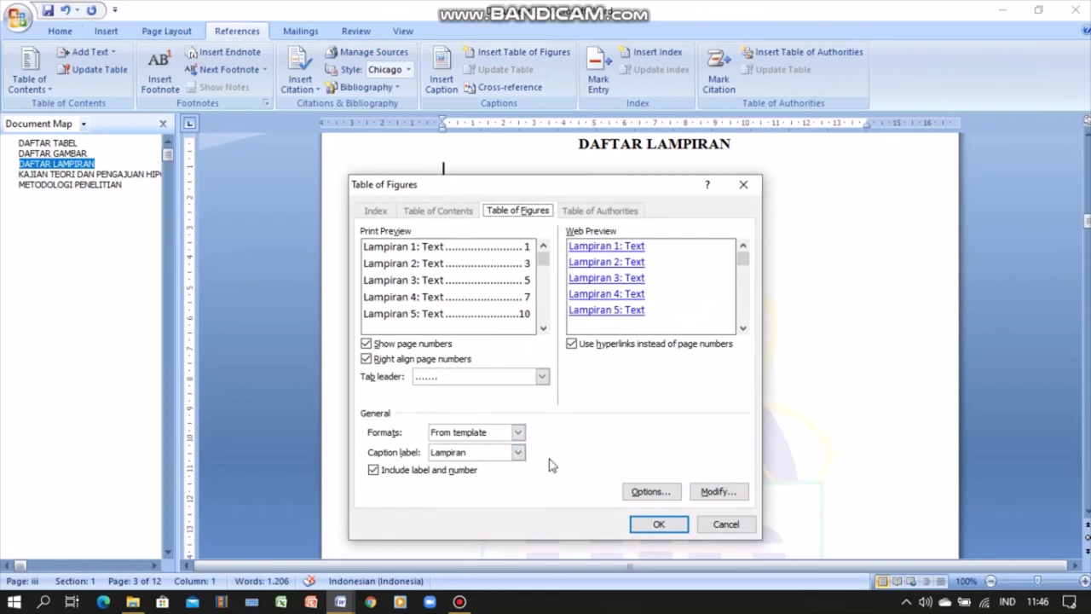
{"action": "left_click", "coordinate": [651, 521]}
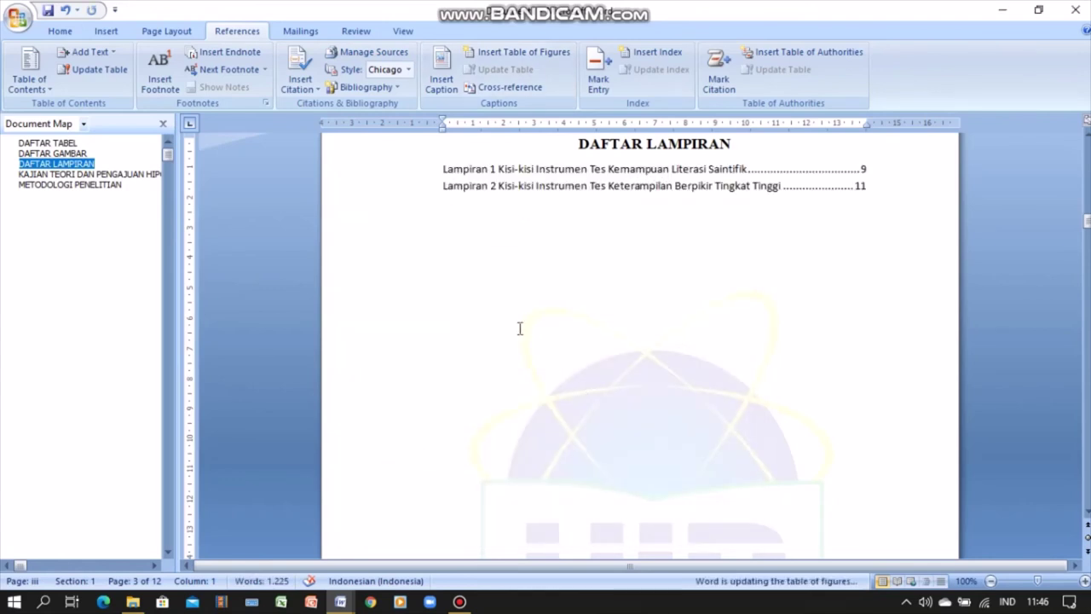
{"action": "left_click", "coordinate": [496, 187]}
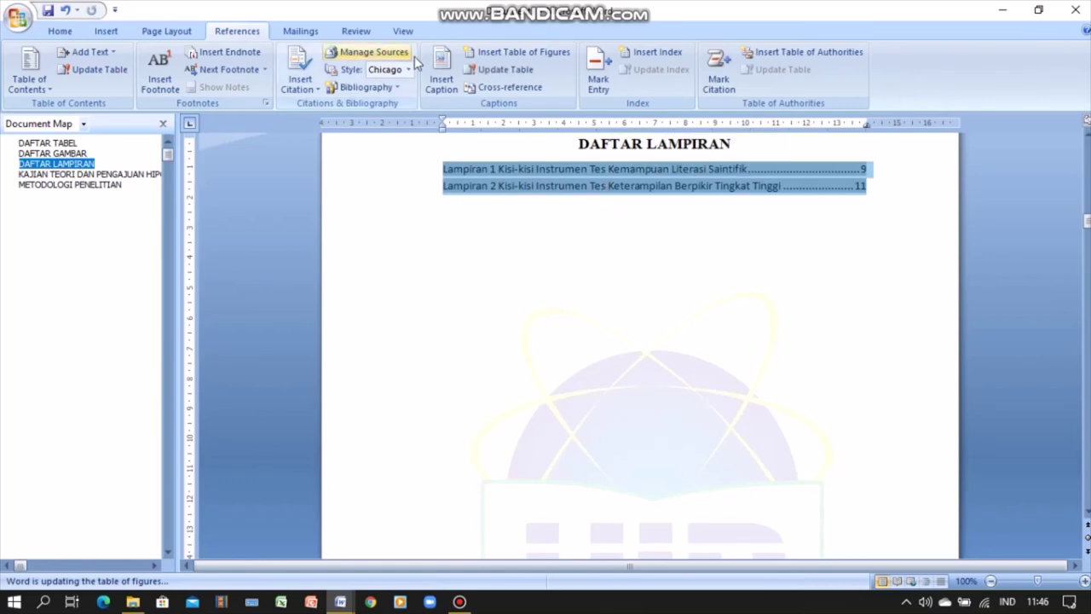
Step: Set the Lampiran entries to Times New Roman 12 pt with 1.5 line spacing
{"action": "left_click", "coordinate": [72, 29]}
{"action": "left_click", "coordinate": [206, 59]}
{"action": "type", "text": "Times New Roman"}
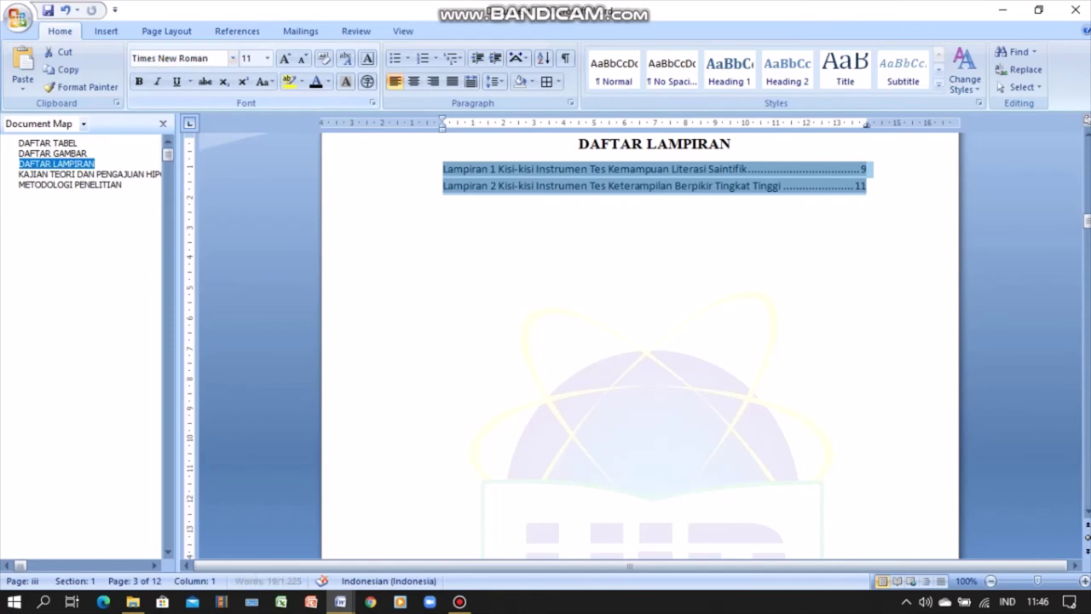
{"action": "key", "text": "Return"}
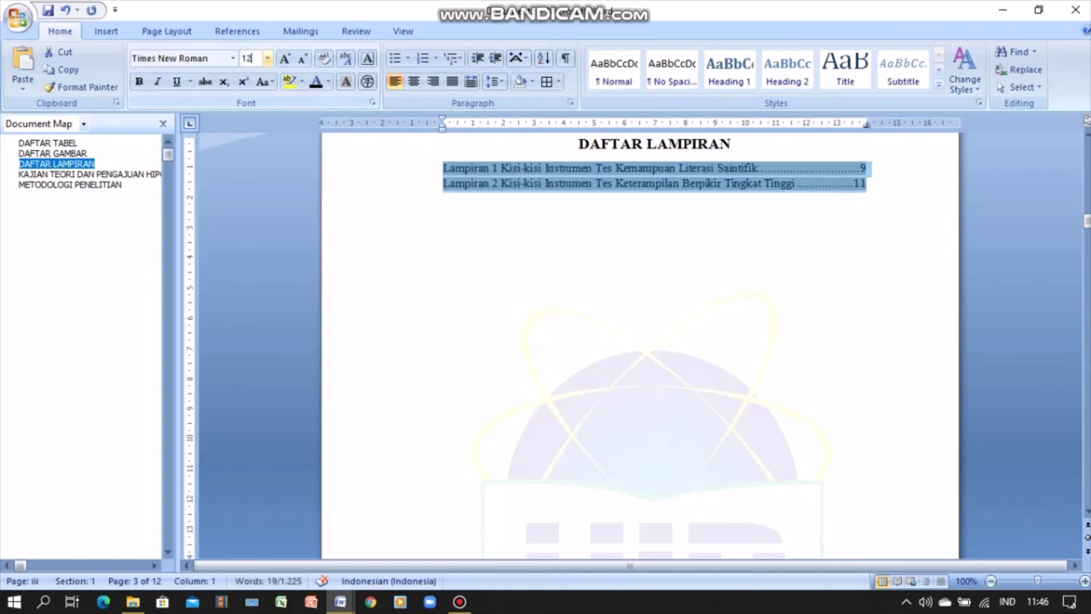
{"action": "key", "text": "Return"}
{"action": "left_click", "coordinate": [492, 82]}
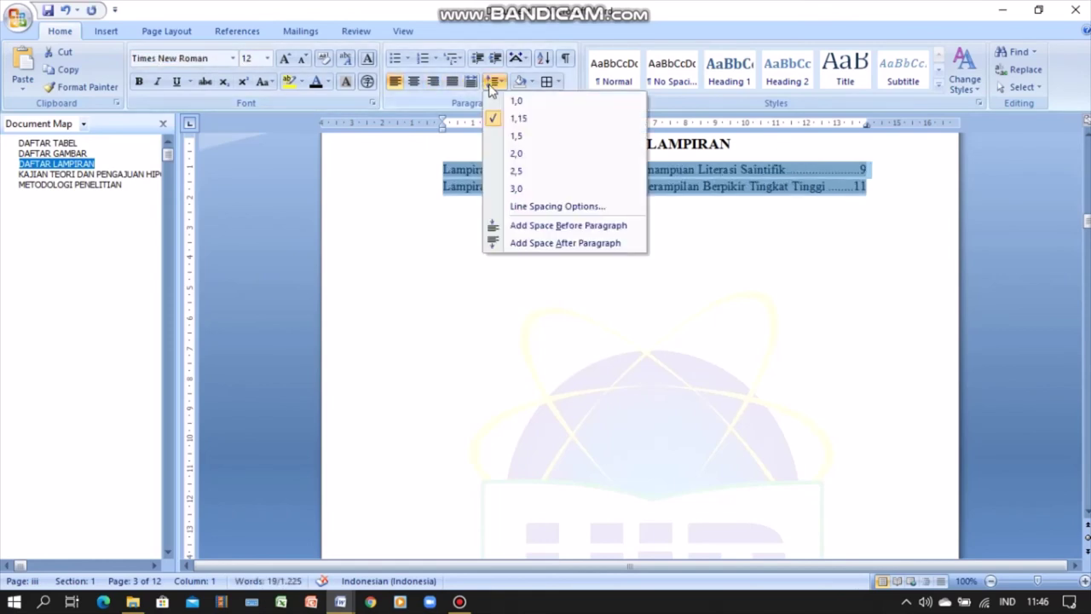
{"action": "left_click", "coordinate": [515, 136]}
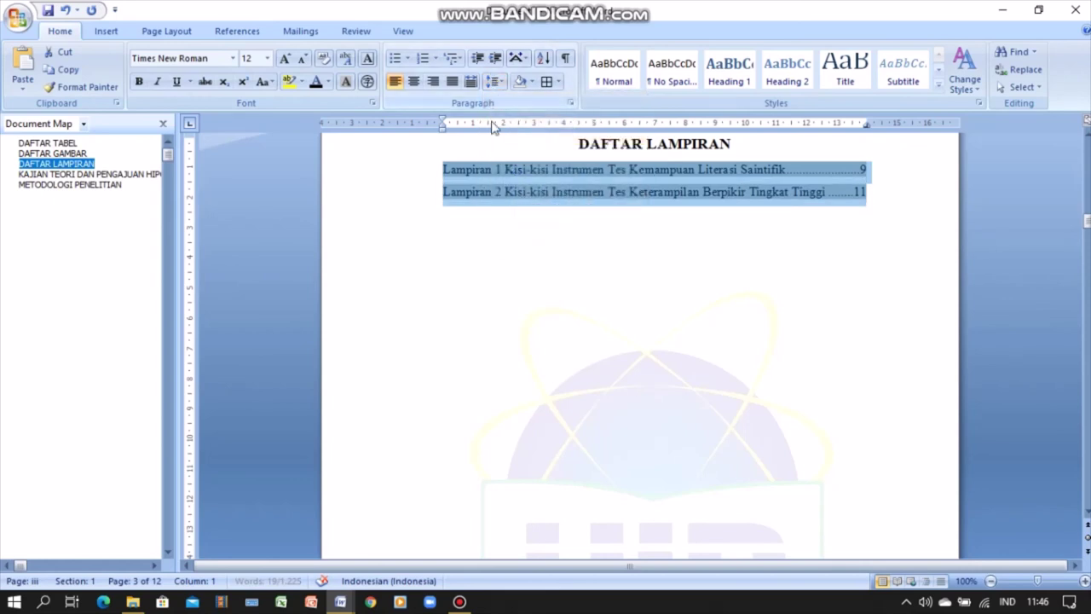
Step: Add a left tab stop and tab the Lampiran 1 and Lampiran 2 titles to it
{"action": "left_click_drag", "start_coordinate": [509, 126], "coordinate": [509, 128]}
{"action": "left_click", "coordinate": [506, 169]}
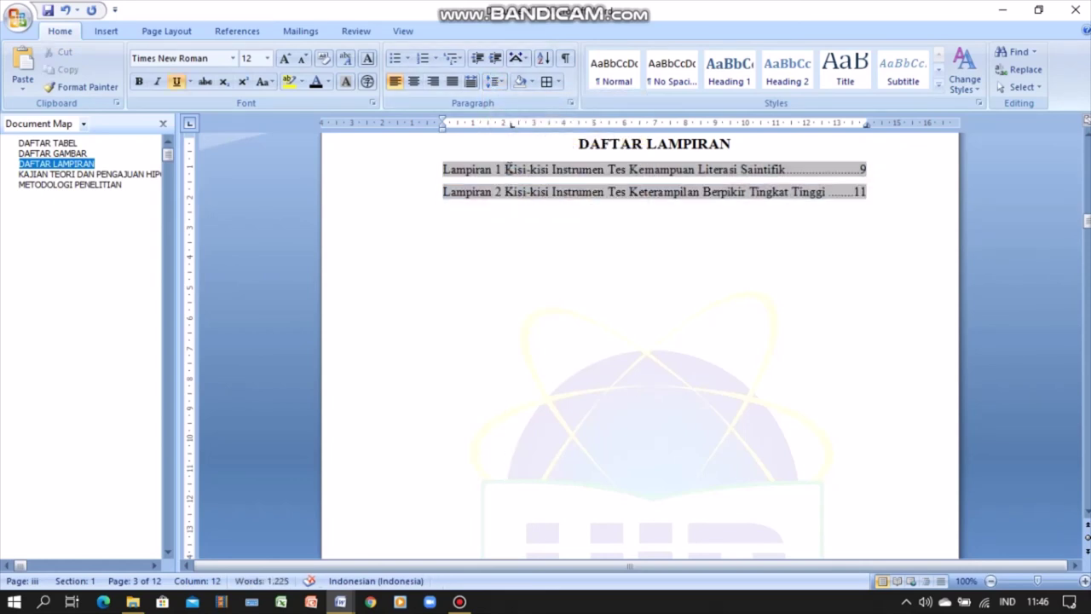
{"action": "key", "text": "Tab"}
{"action": "left_click", "coordinate": [506, 190]}
{"action": "key", "text": "Tab"}
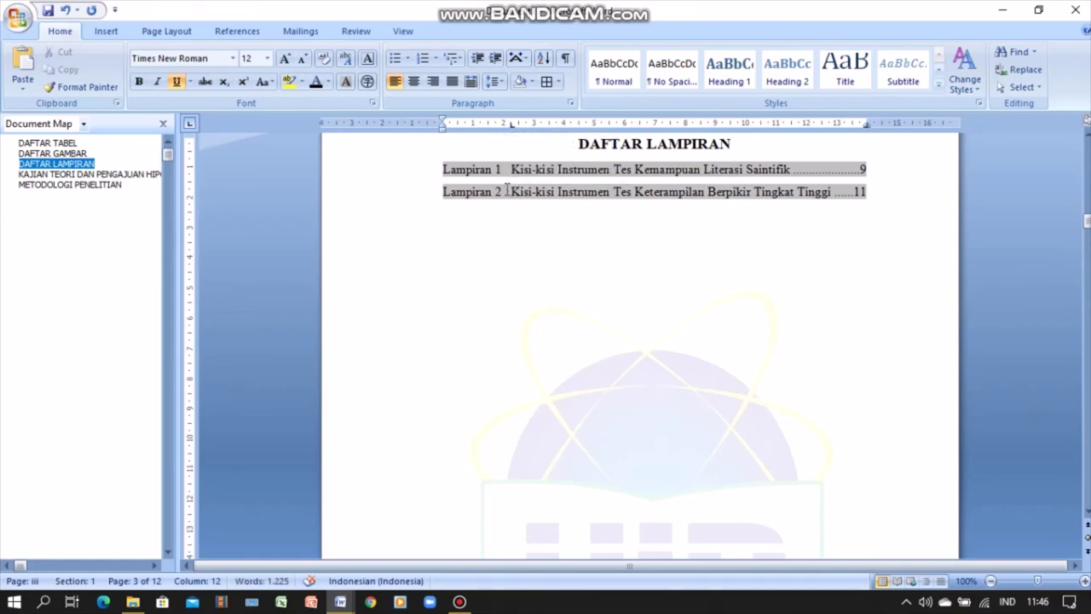
{"action": "left_click", "coordinate": [599, 212]}
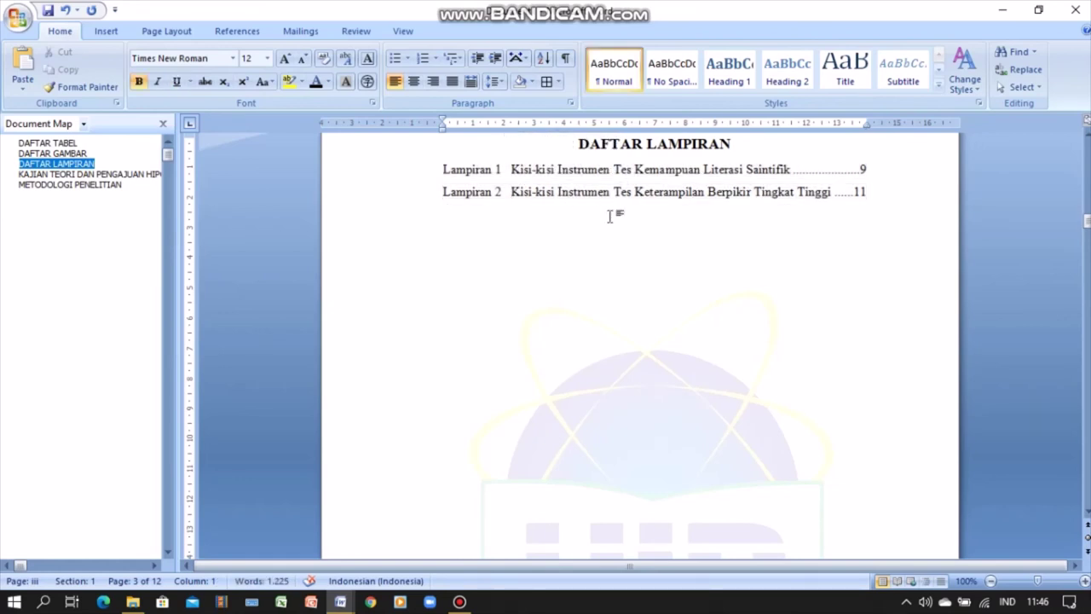
Step: Follow the Tabel 3. 3, Gambar 3. 1 and Lampiran 2 entries to their captions
{"action": "scroll", "coordinate": [471, 512], "scroll_direction": "up", "scroll_amount": 10}
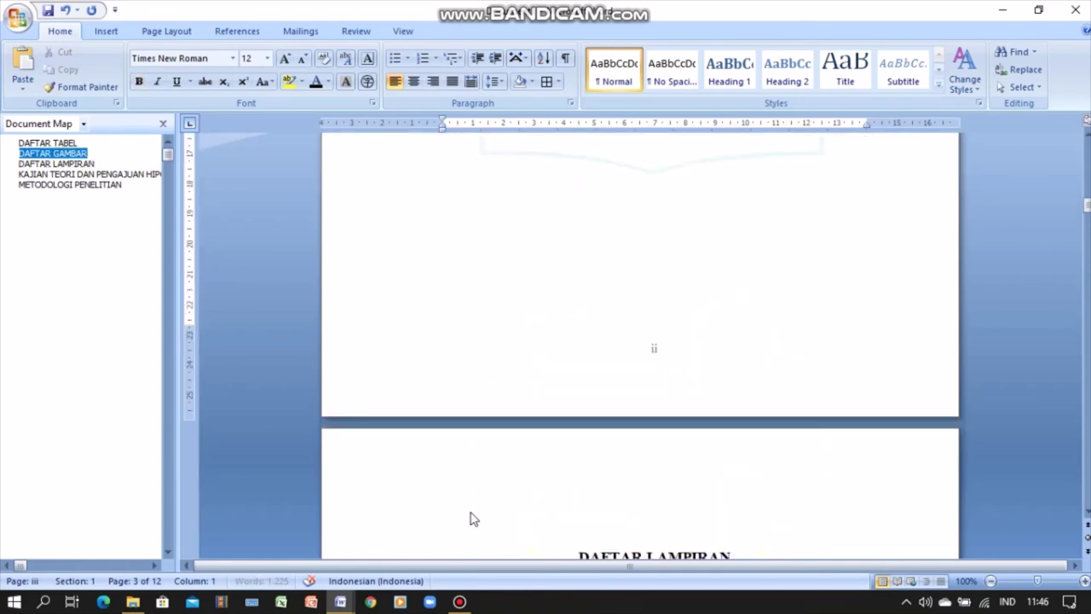
{"action": "scroll", "coordinate": [472, 511], "scroll_direction": "up", "scroll_amount": 10}
{"action": "scroll", "coordinate": [471, 512], "scroll_direction": "up", "scroll_amount": 10}
{"action": "scroll", "coordinate": [472, 512], "scroll_direction": "up", "scroll_amount": 10}
{"action": "key", "text": "Up"}
{"action": "key", "text": "Up"}
{"action": "key", "text": "Up"}
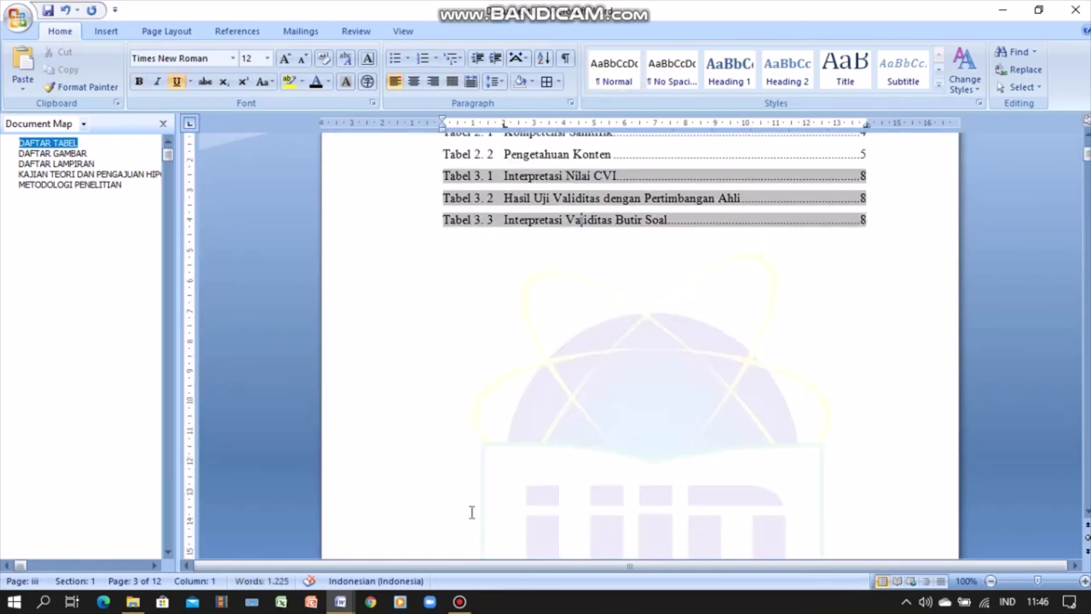
{"action": "key", "text": "Up"}
{"action": "key", "text": "Up"}
{"action": "key", "text": "Up"}
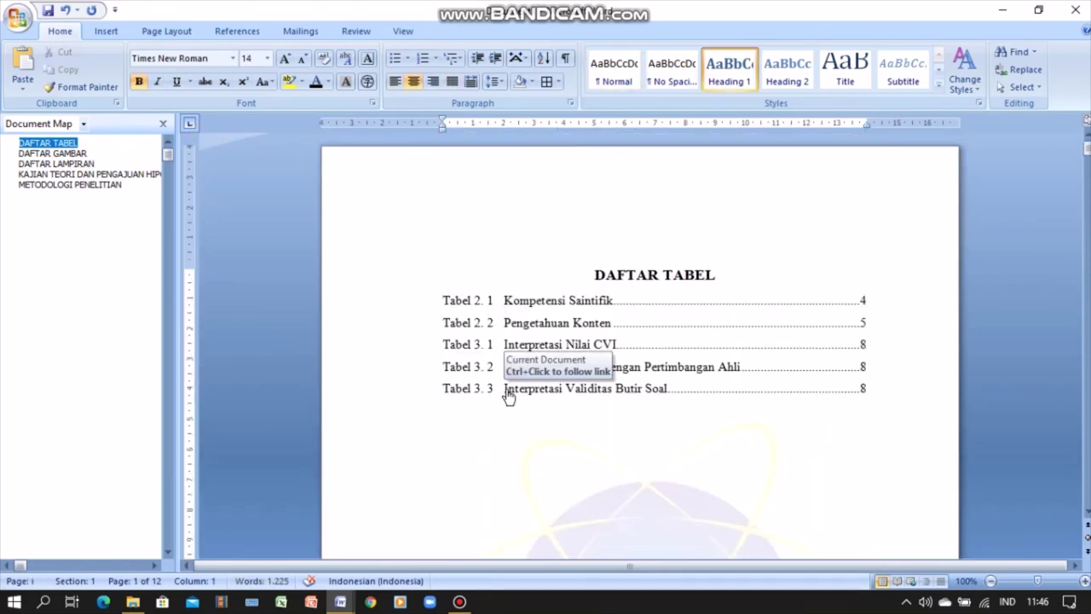
{"action": "left_click", "coordinate": [508, 388], "text": "ctrl"}
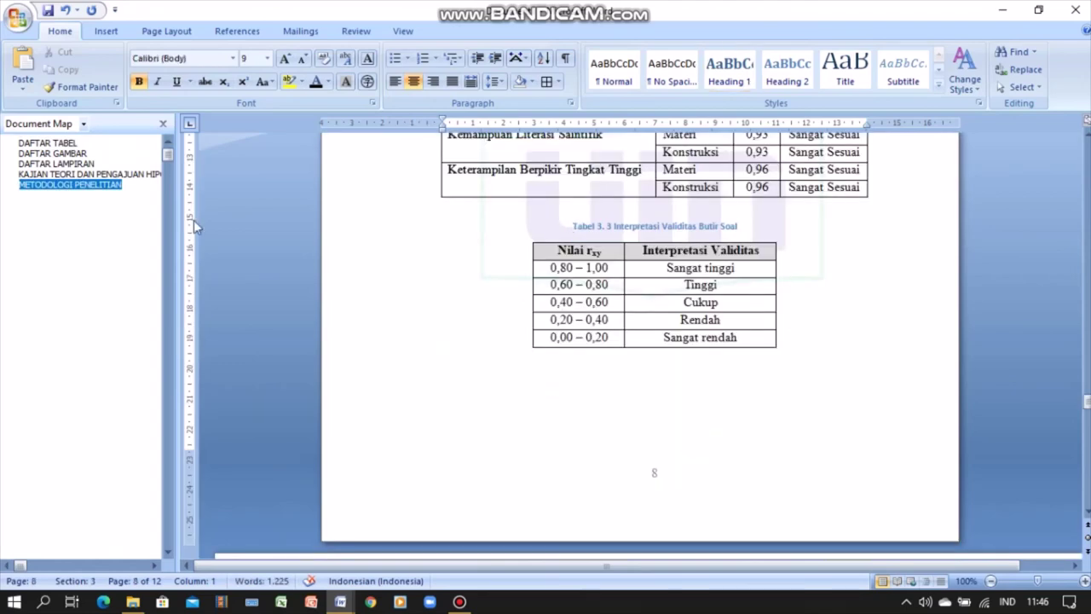
{"action": "left_click", "coordinate": [82, 155]}
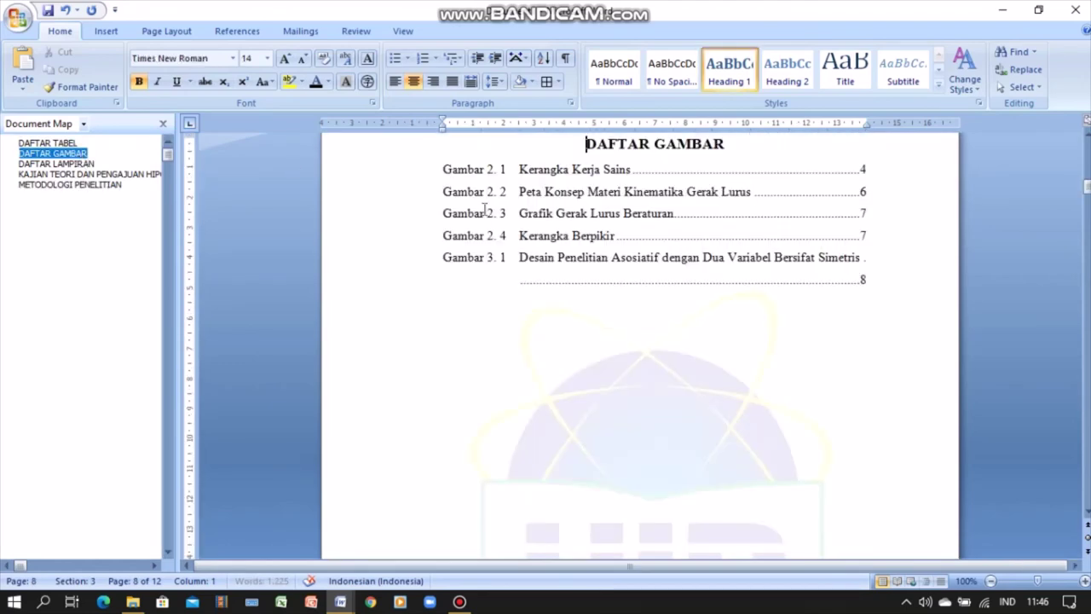
{"action": "left_click", "coordinate": [501, 260], "text": "ctrl"}
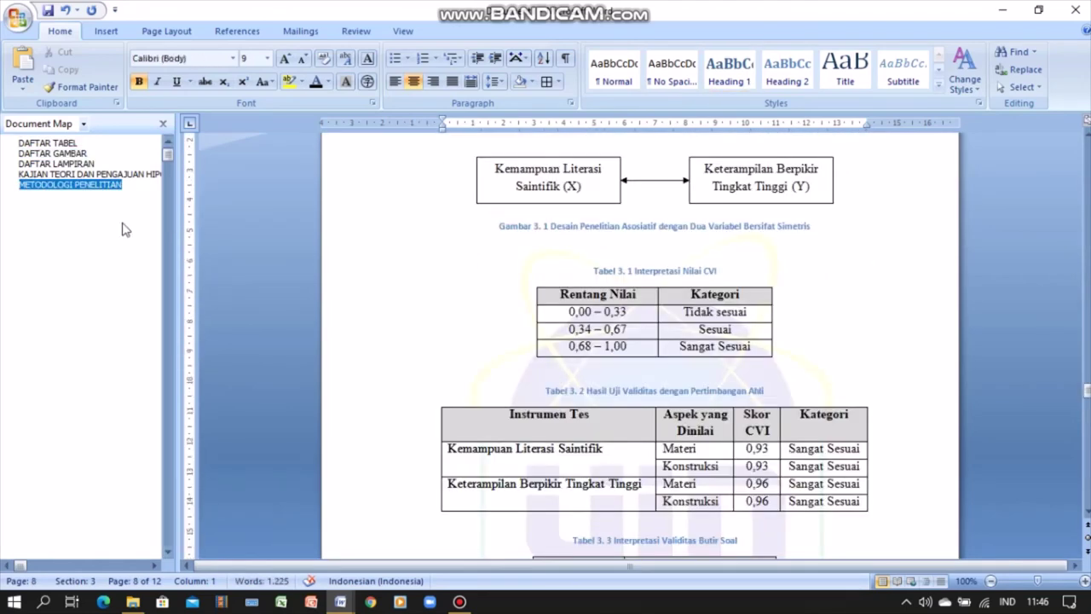
{"action": "left_click", "coordinate": [72, 165]}
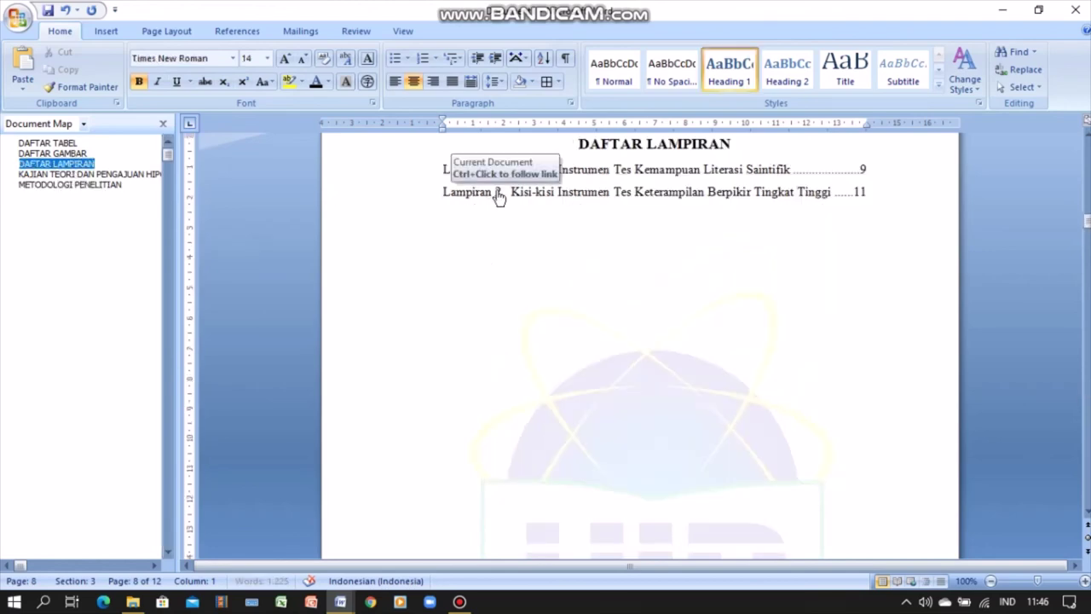
{"action": "left_click", "coordinate": [497, 195], "text": "ctrl"}
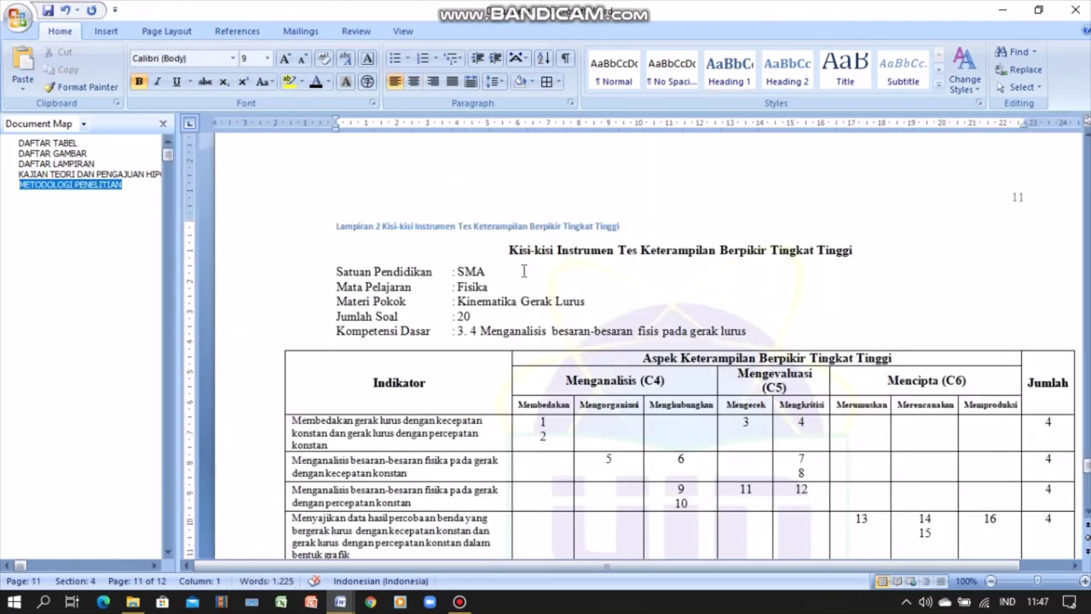
Step: Scroll through the appendix pages, then return to the front-matter lists via DAFTAR TABEL
{"action": "scroll", "coordinate": [524, 271], "scroll_direction": "down", "scroll_amount": 2}
{"action": "scroll", "coordinate": [524, 271], "scroll_direction": "down", "scroll_amount": 8}
{"action": "scroll", "coordinate": [524, 272], "scroll_direction": "up", "scroll_amount": 10}
{"action": "scroll", "coordinate": [523, 271], "scroll_direction": "up", "scroll_amount": 3}
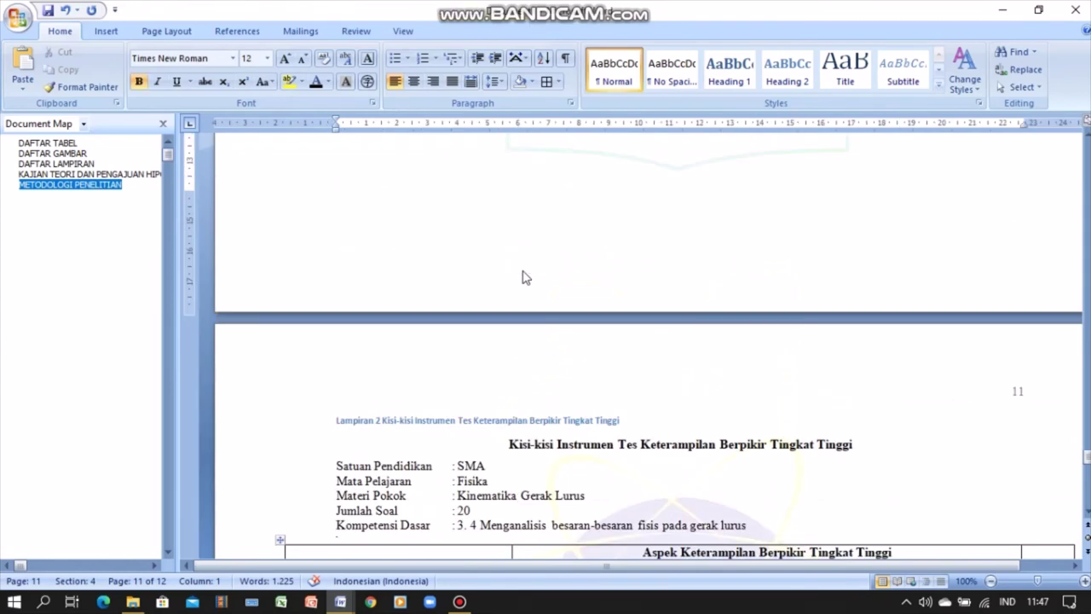
{"action": "scroll", "coordinate": [524, 272], "scroll_direction": "down", "scroll_amount": 15}
{"action": "scroll", "coordinate": [523, 271], "scroll_direction": "down", "scroll_amount": 1}
{"action": "scroll", "coordinate": [523, 271], "scroll_direction": "down", "scroll_amount": 2}
{"action": "scroll", "coordinate": [523, 271], "scroll_direction": "up", "scroll_amount": 10}
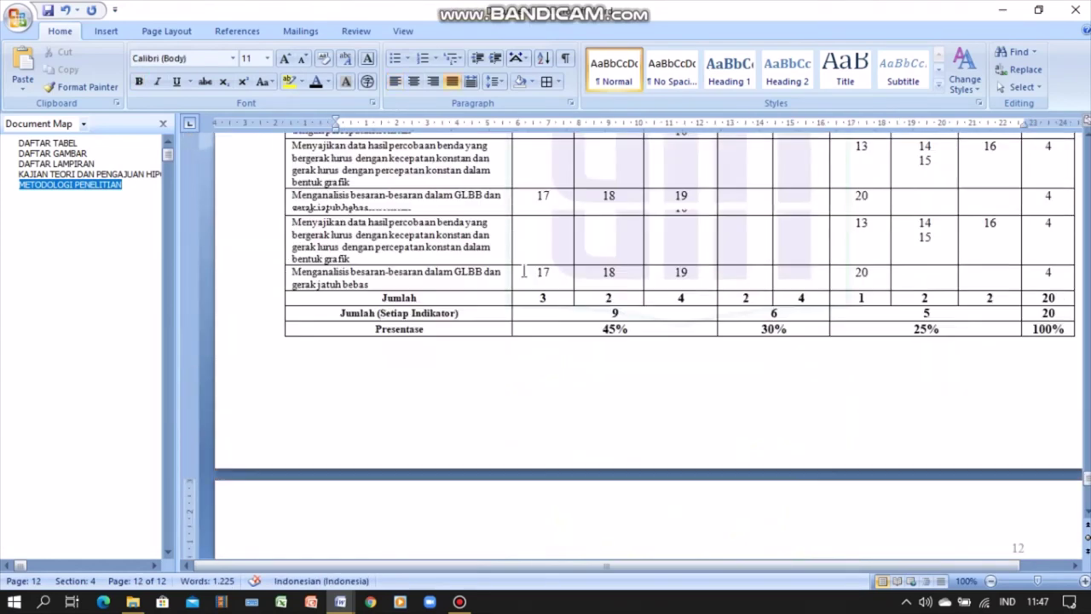
{"action": "scroll", "coordinate": [522, 271], "scroll_direction": "up", "scroll_amount": 8}
{"action": "scroll", "coordinate": [524, 277], "scroll_direction": "up", "scroll_amount": 3}
{"action": "scroll", "coordinate": [524, 277], "scroll_direction": "up", "scroll_amount": 3}
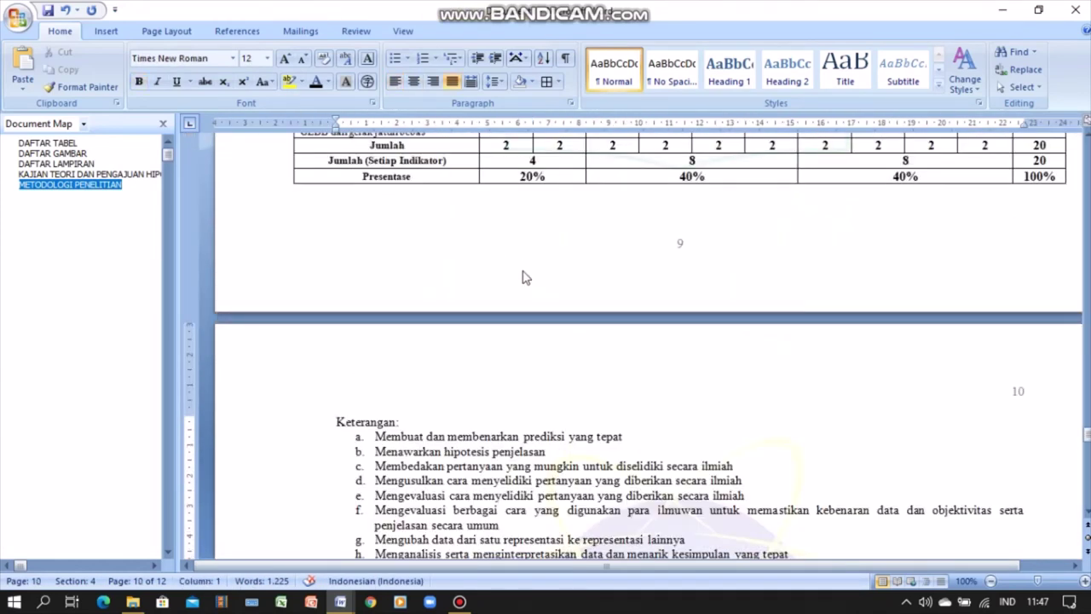
{"action": "scroll", "coordinate": [344, 214], "scroll_direction": "up", "scroll_amount": 1}
{"action": "scroll", "coordinate": [345, 214], "scroll_direction": "up", "scroll_amount": 3}
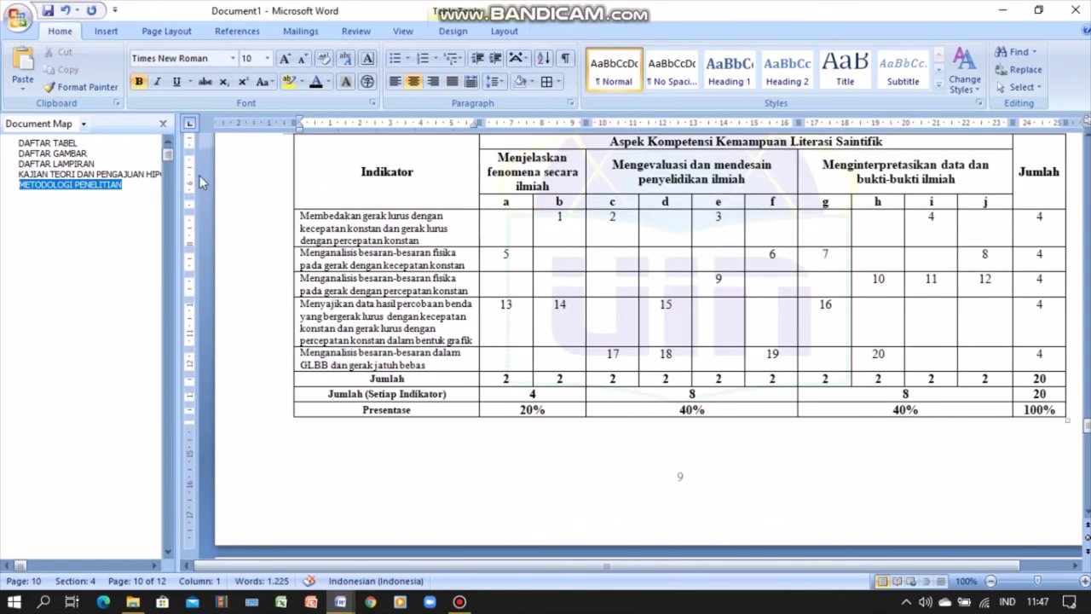
{"action": "left_click", "coordinate": [64, 145]}
Step: Step between the DAFTAR TABEL, DAFTAR GAMBAR and DAFTAR LAMPIRAN pages to review each finished list
{"action": "left_click", "coordinate": [65, 153]}
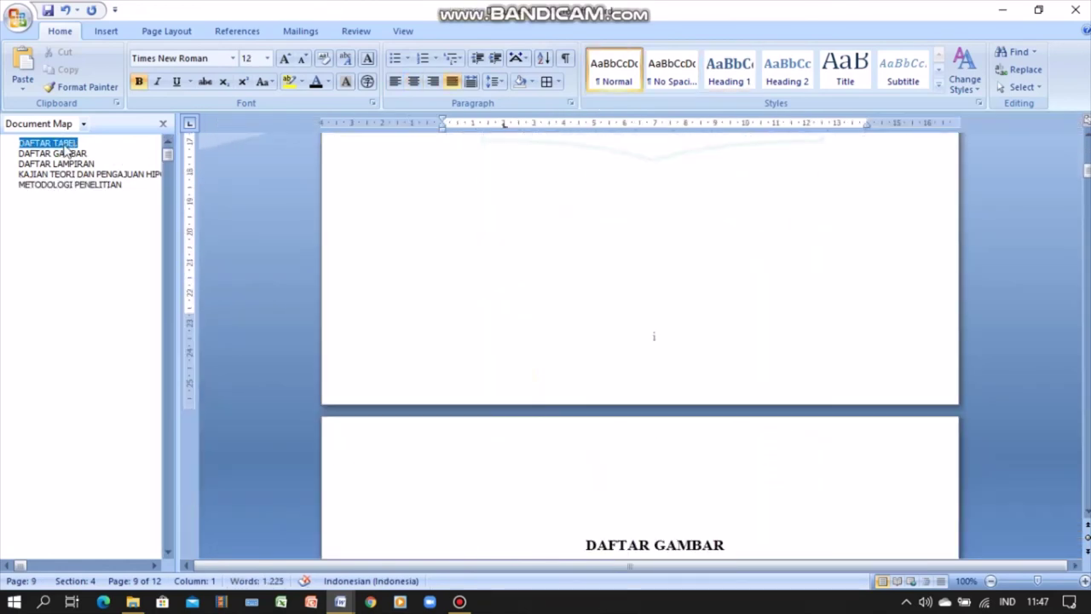
{"action": "key", "text": "Down"}
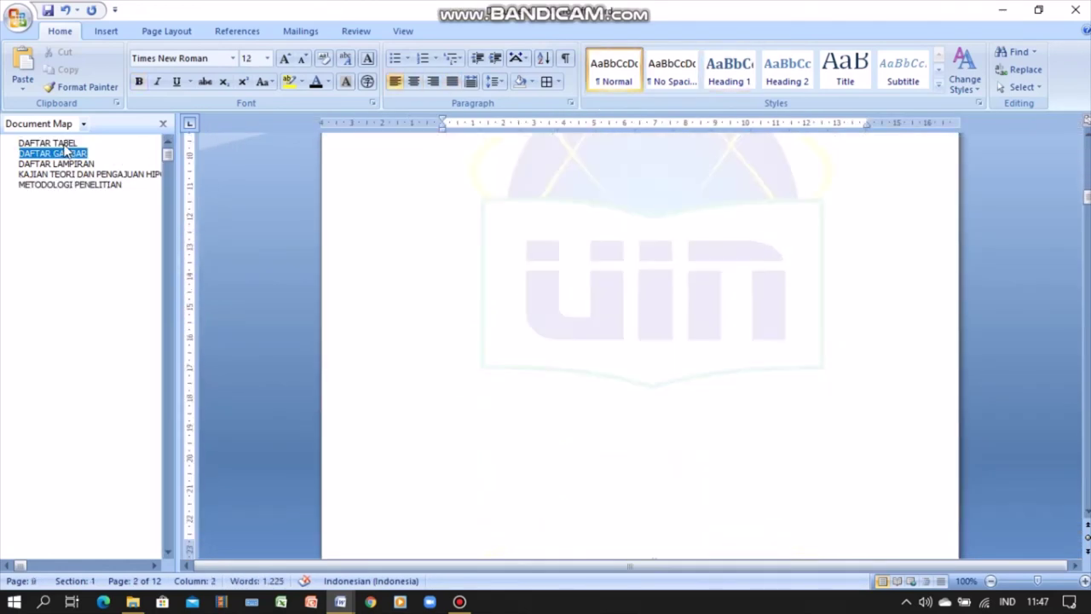
{"action": "key", "text": "Up"}
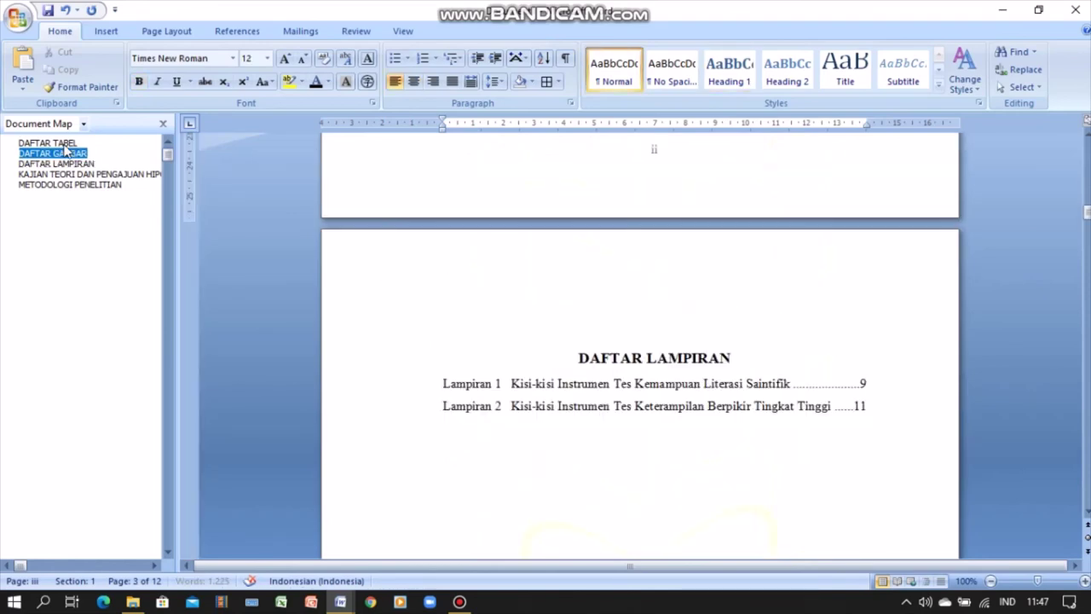
{"action": "key", "text": "Up"}
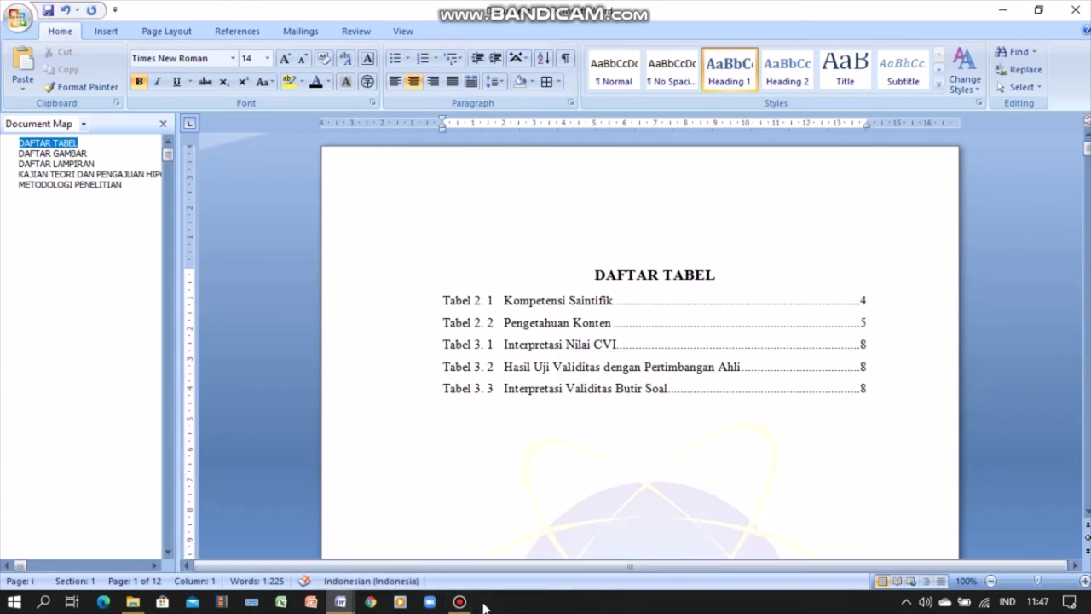
{"action": "left_click", "coordinate": [64, 152]}
{"action": "key", "text": "Down"}
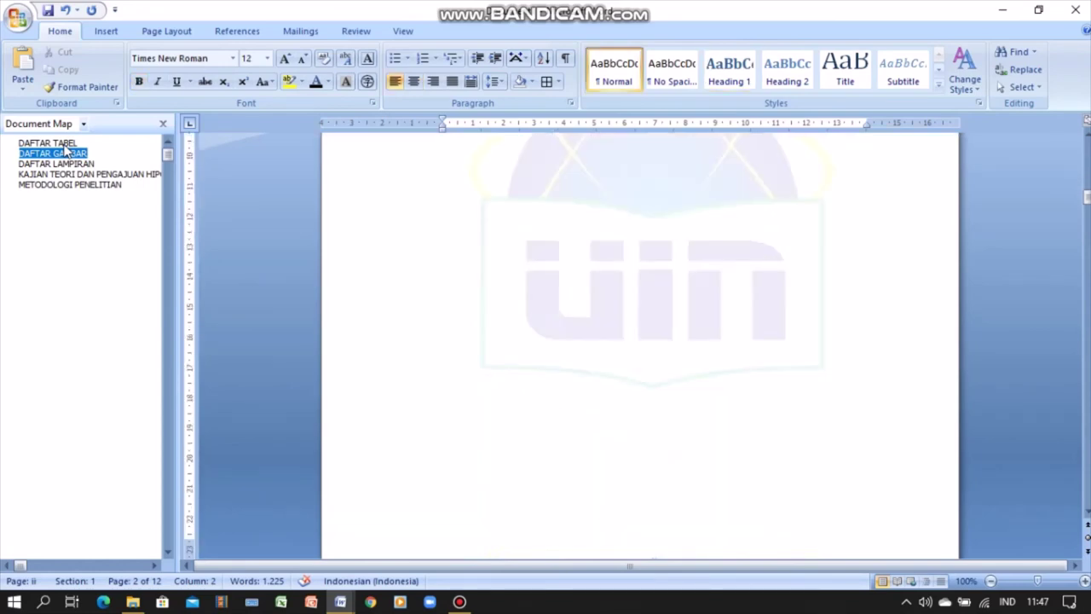
{"action": "key", "text": "Up"}
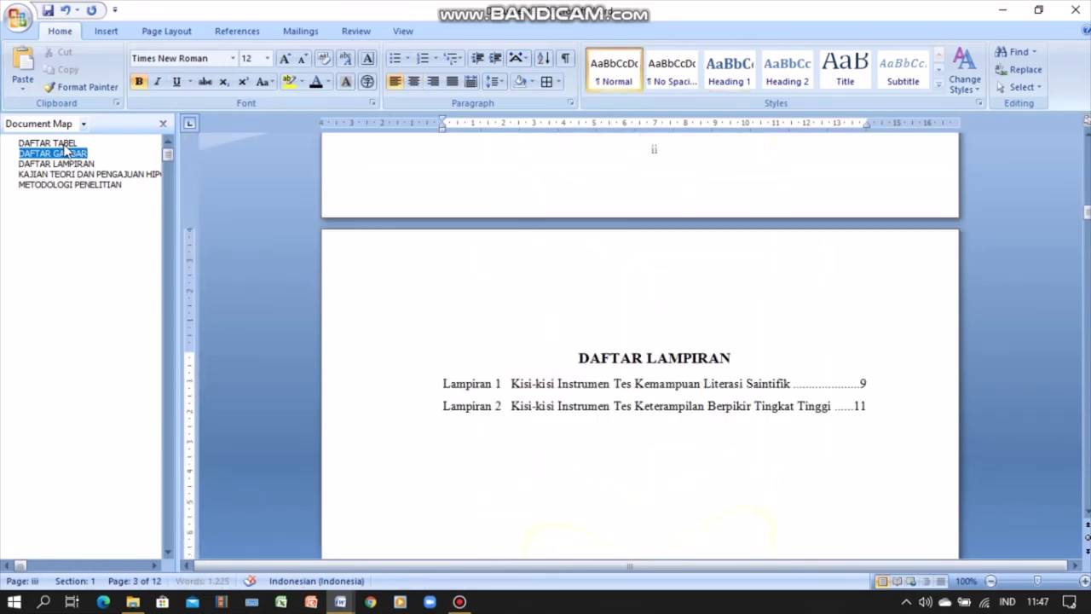